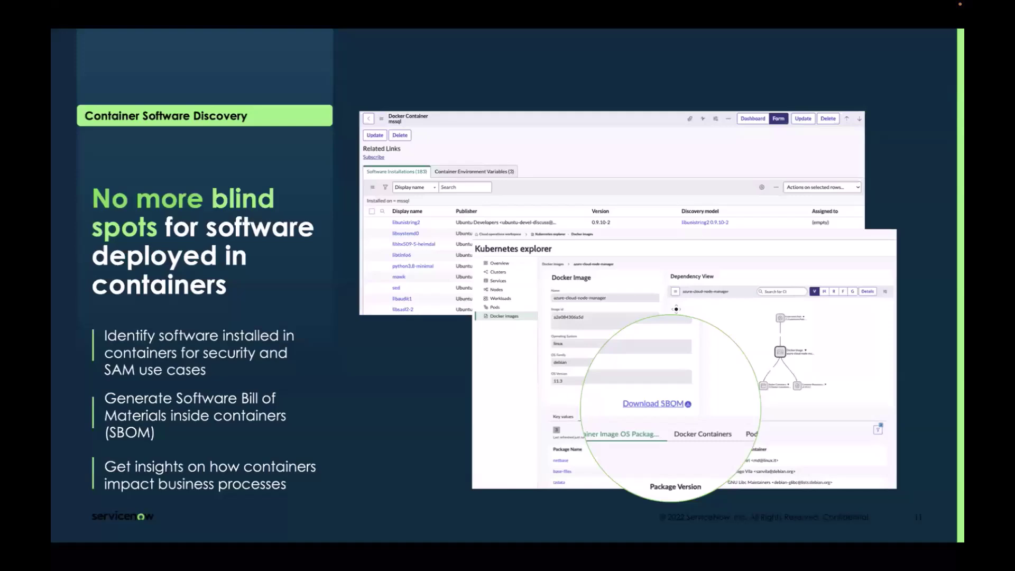
Advance the presentation to the TLS Certificate slide and switch to Chrome, showing the aws-centos7-oracle Linux server record.
key("Right")
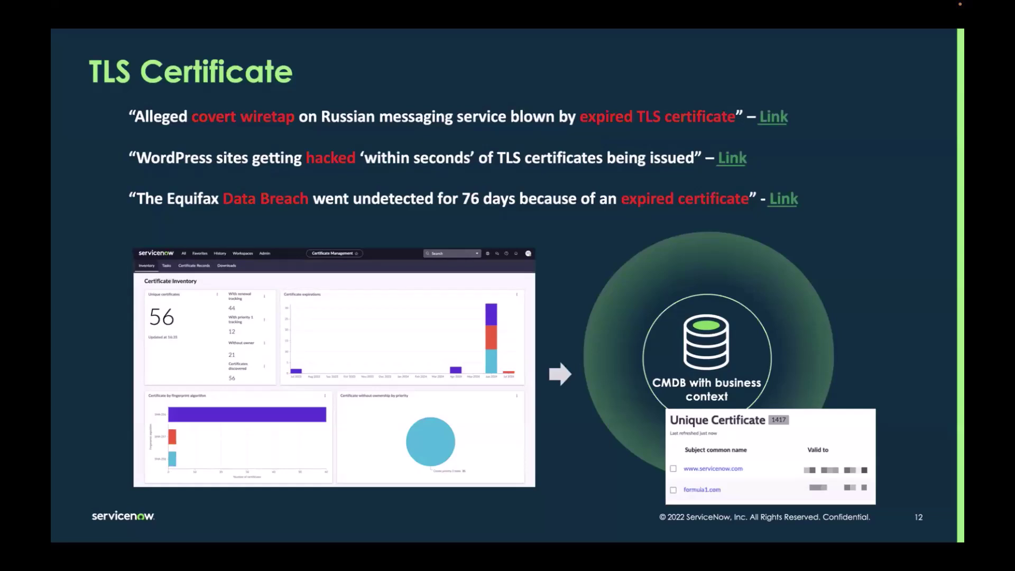
key("ctrl+Up")
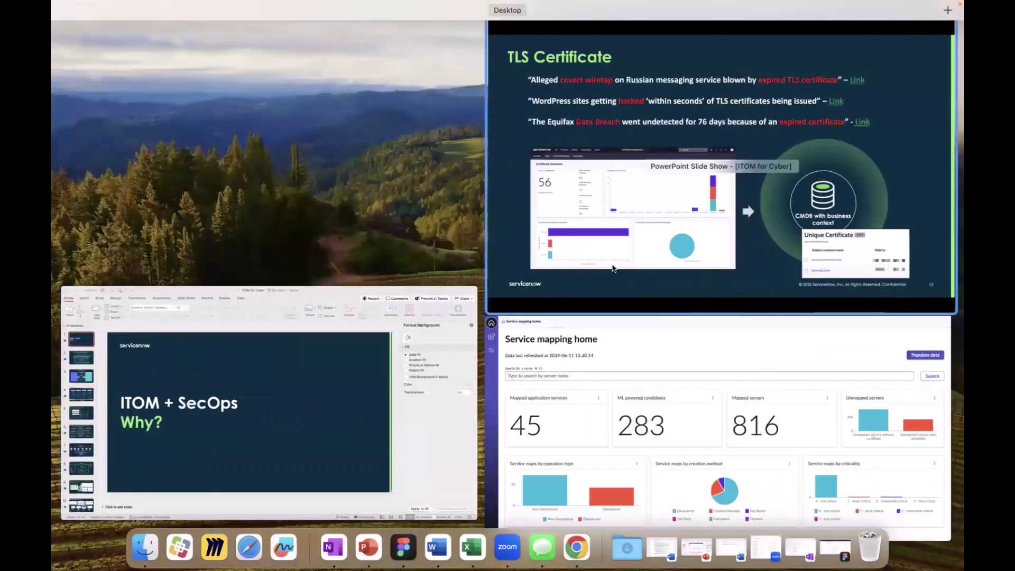
left_click(682, 370)
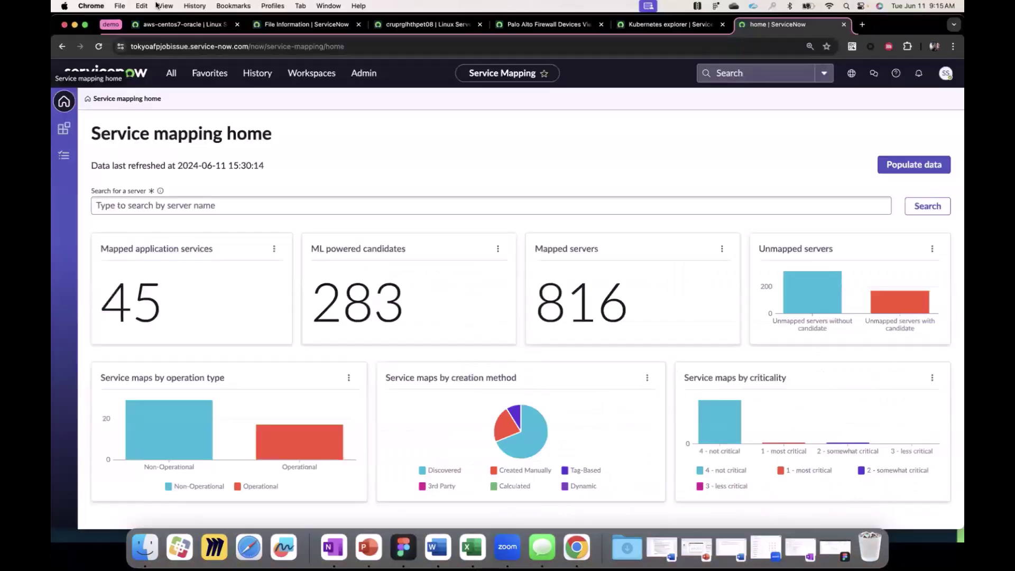
left_click(177, 25)
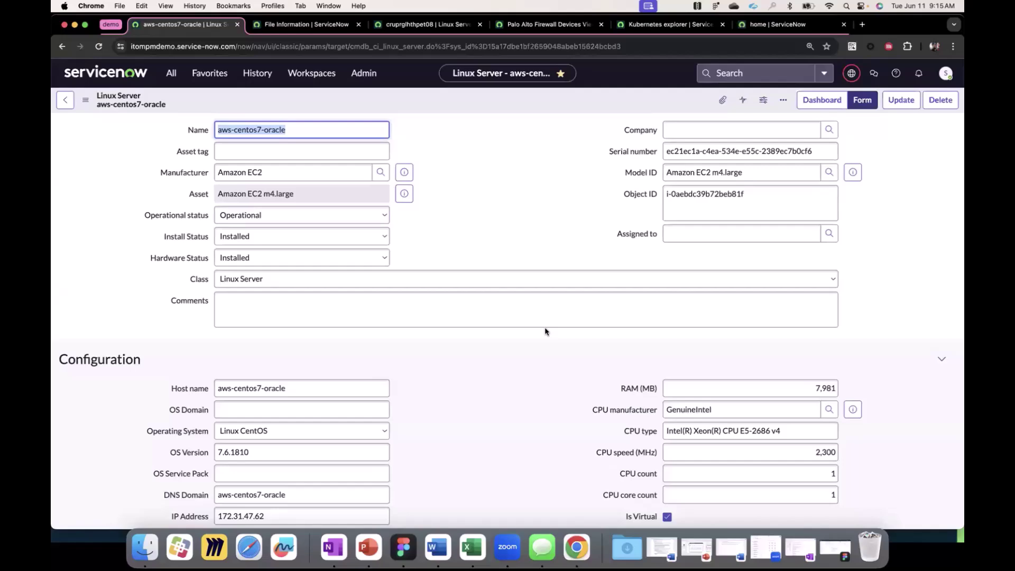
Examine the aws-centos7-oracle server's configuration details, upstream and downstream relationships, and related lists.
scroll(546, 331, "down", 6)
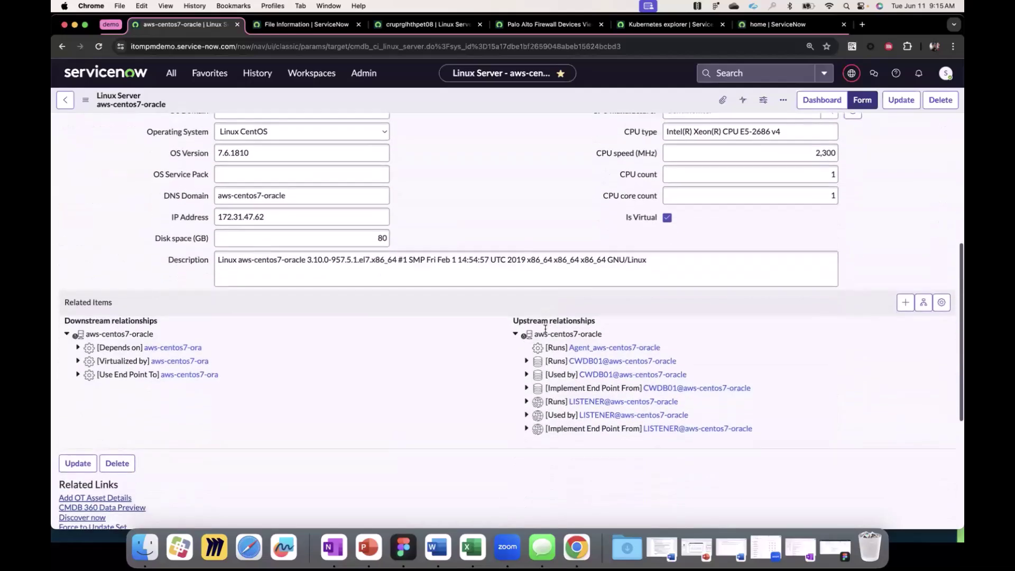
scroll(546, 330, "down", 4)
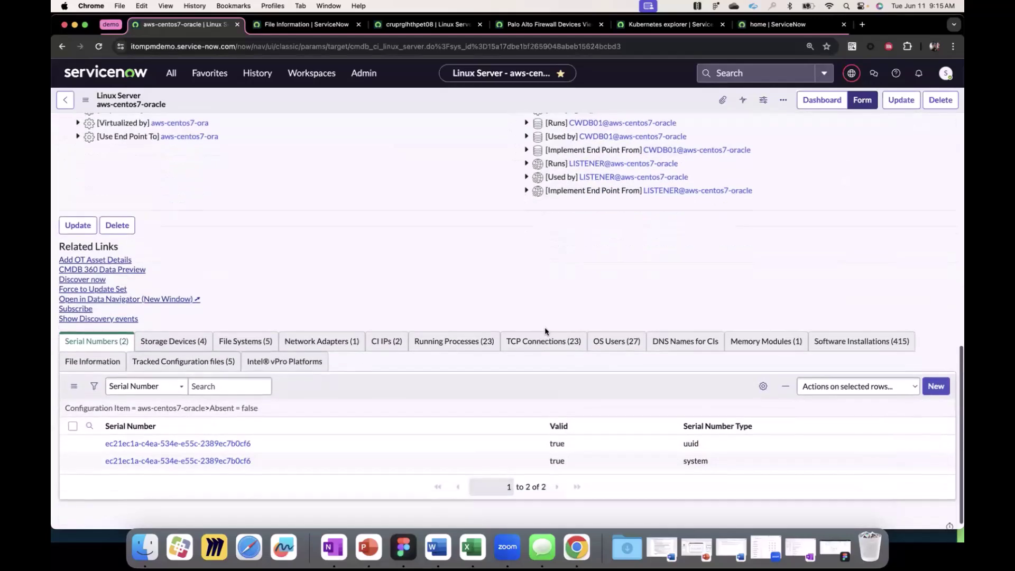
scroll(448, 345, "up", 10)
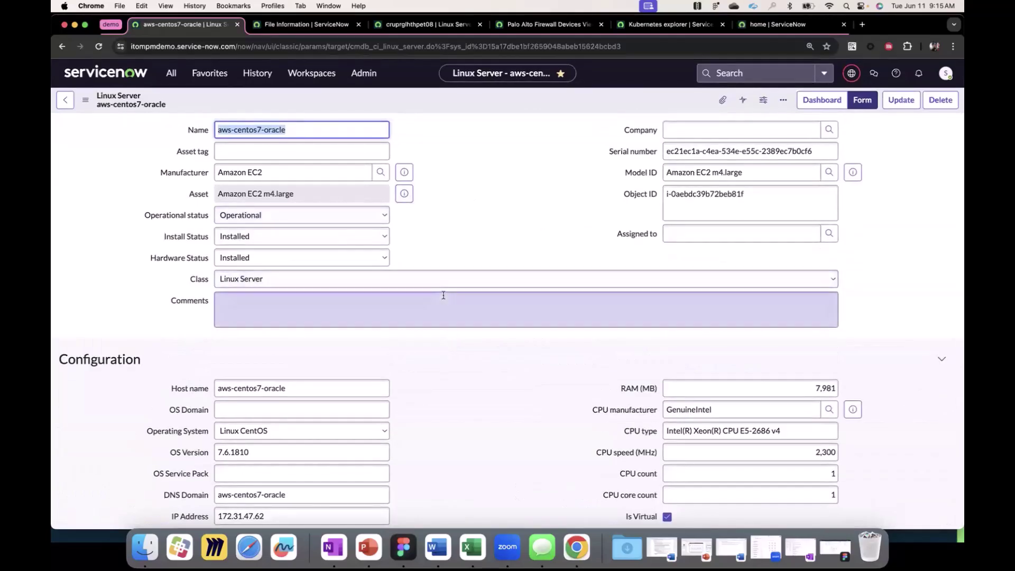
scroll(490, 356, "down", 2)
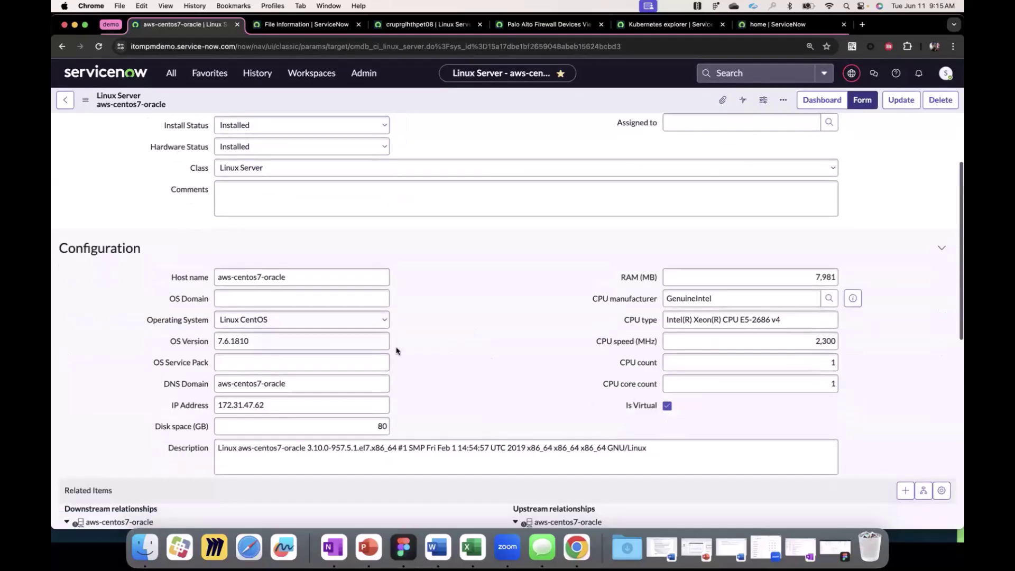
scroll(424, 360, "down", 5)
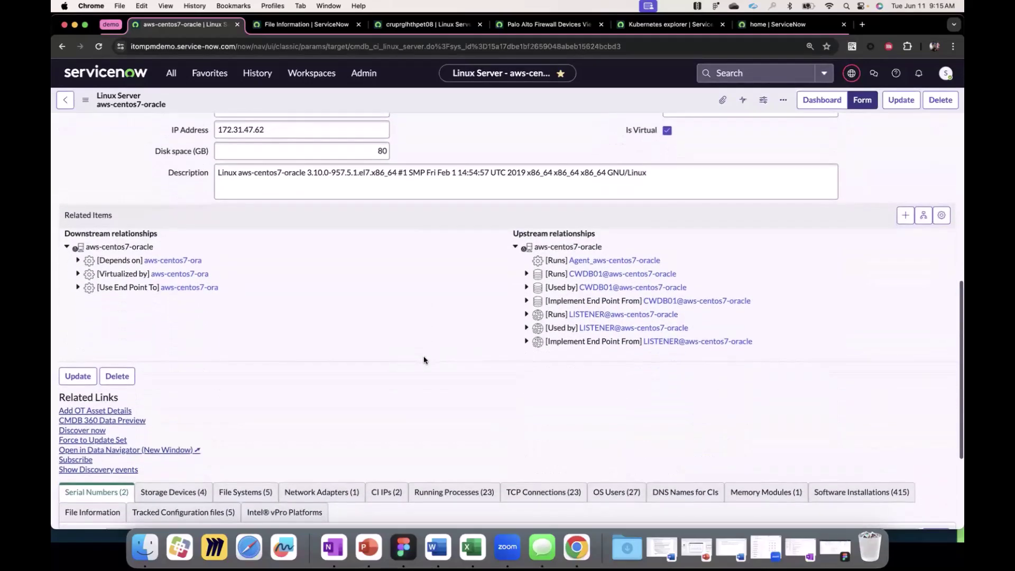
scroll(424, 354, "down", 3)
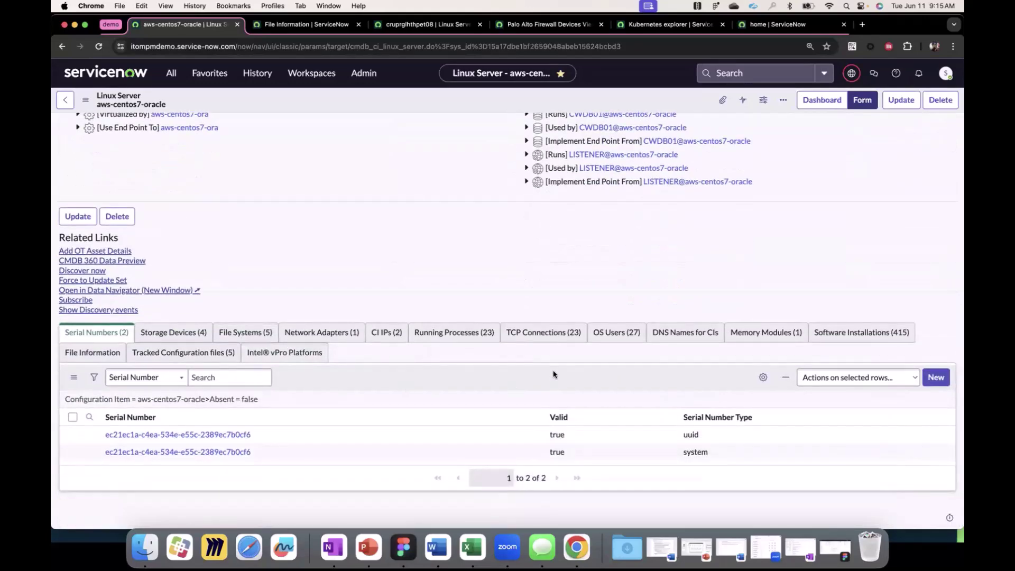
Show the Software Installations related list of the aws-centos7-oracle server.
left_click(861, 334)
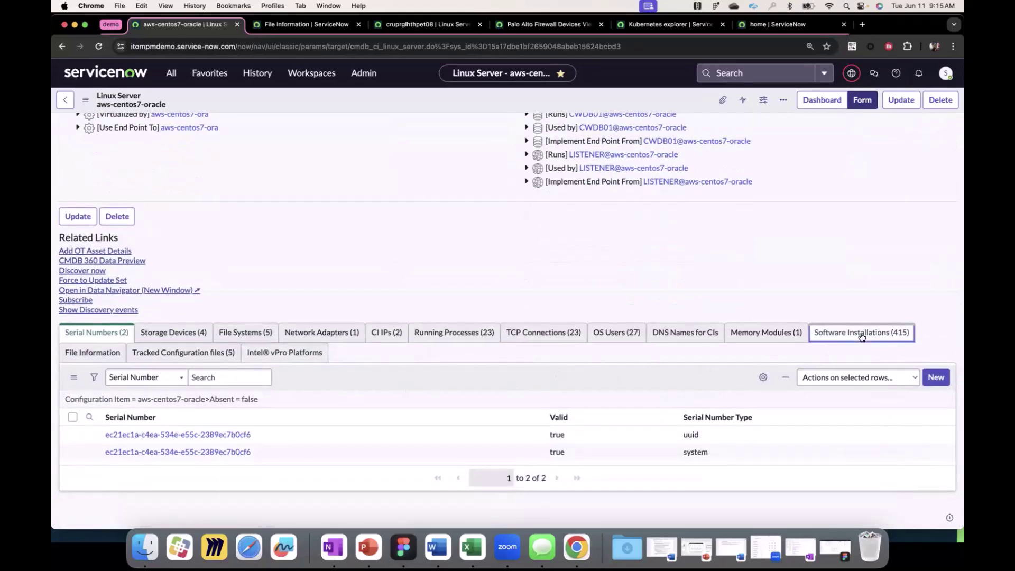
scroll(657, 378, "down", 2)
scroll(658, 381, "down", 1)
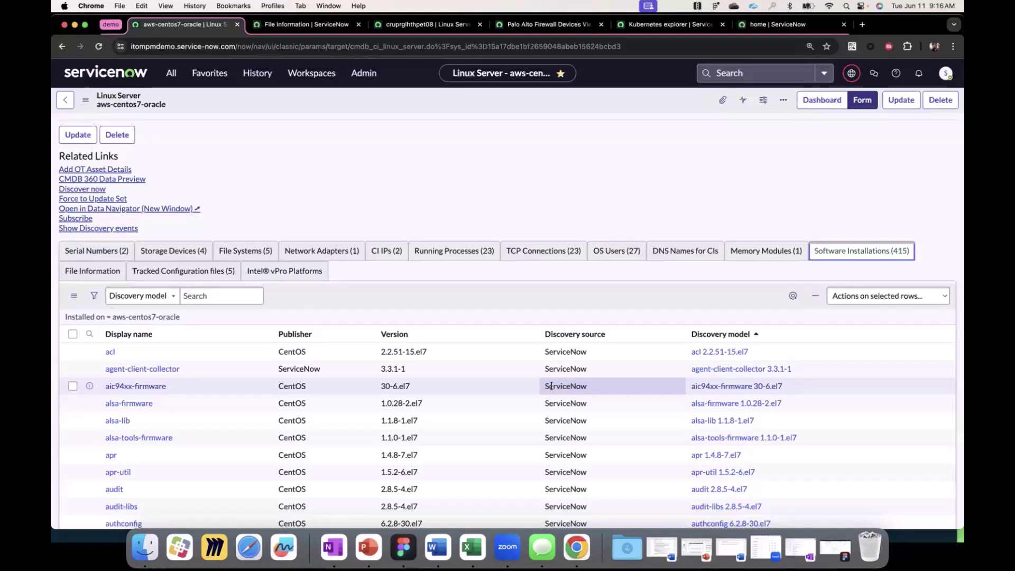
Review the aws-centos7-oracle server's running processes and its TCP connections.
left_click(455, 252)
scroll(492, 334, "down", 3)
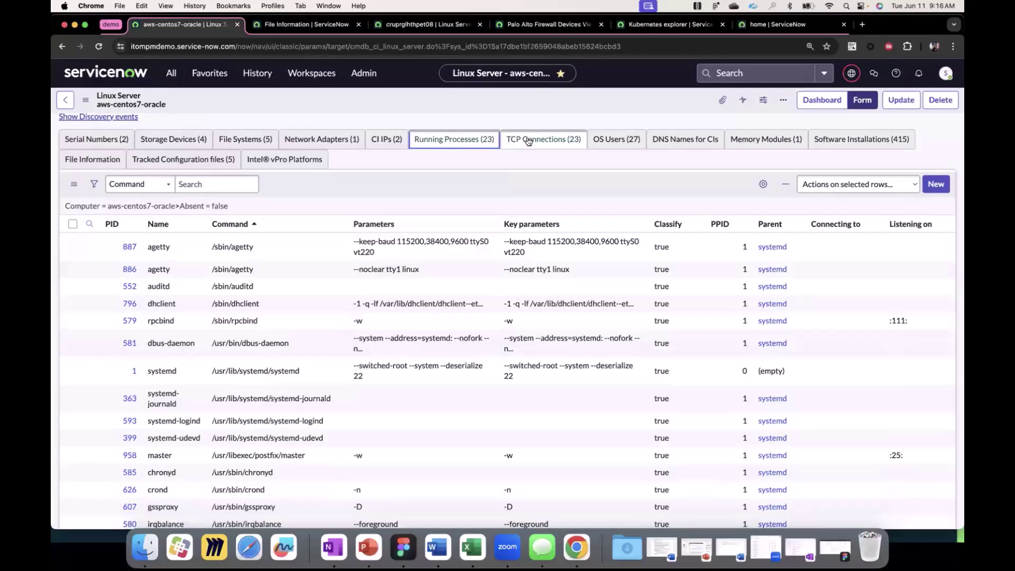
left_click(528, 141)
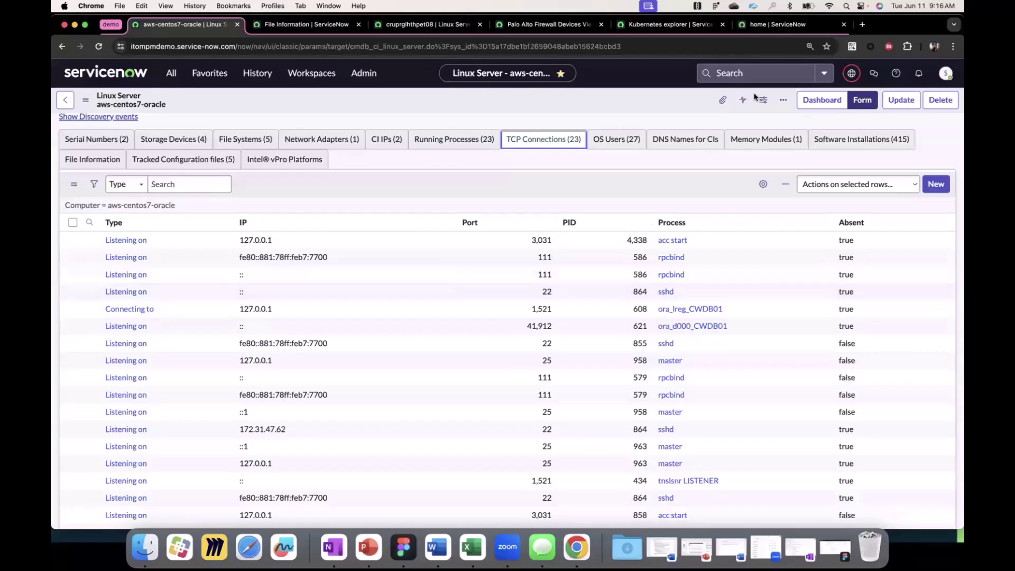
Preview the service map of candidate ASC000002354 from the ML powered candidates in Service Mapping.
left_click(793, 24)
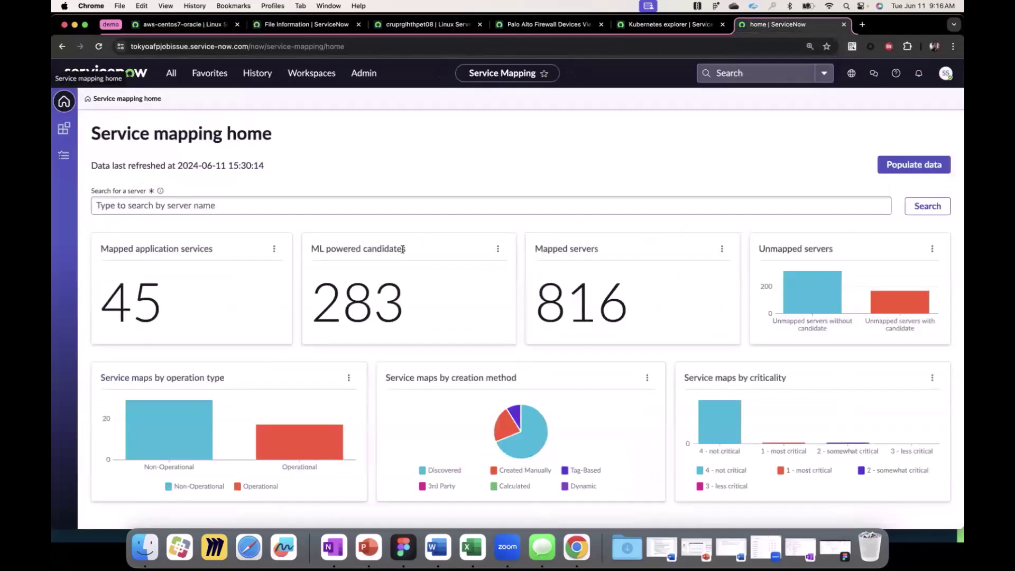
left_click(369, 302)
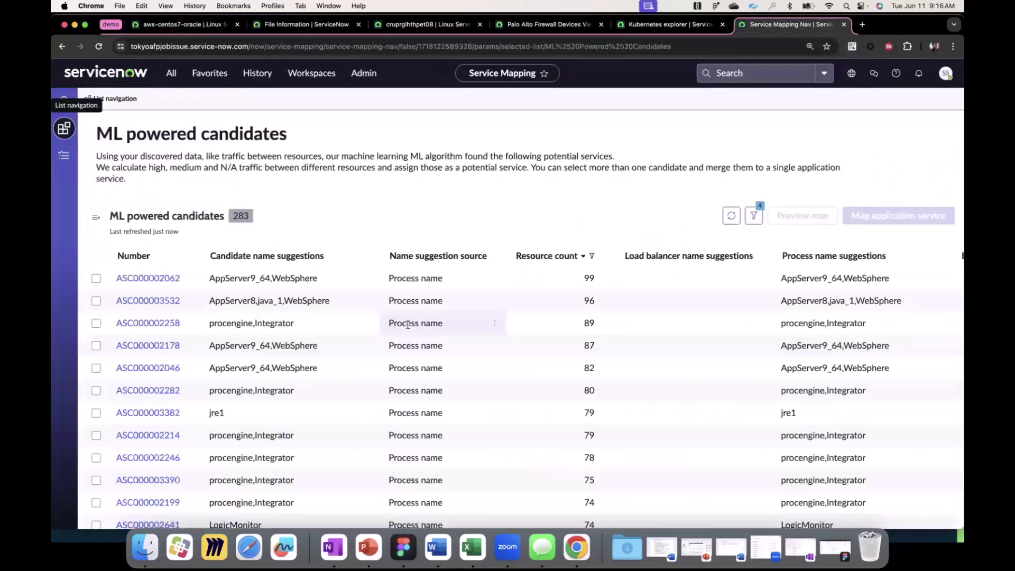
scroll(233, 336, "down", 5)
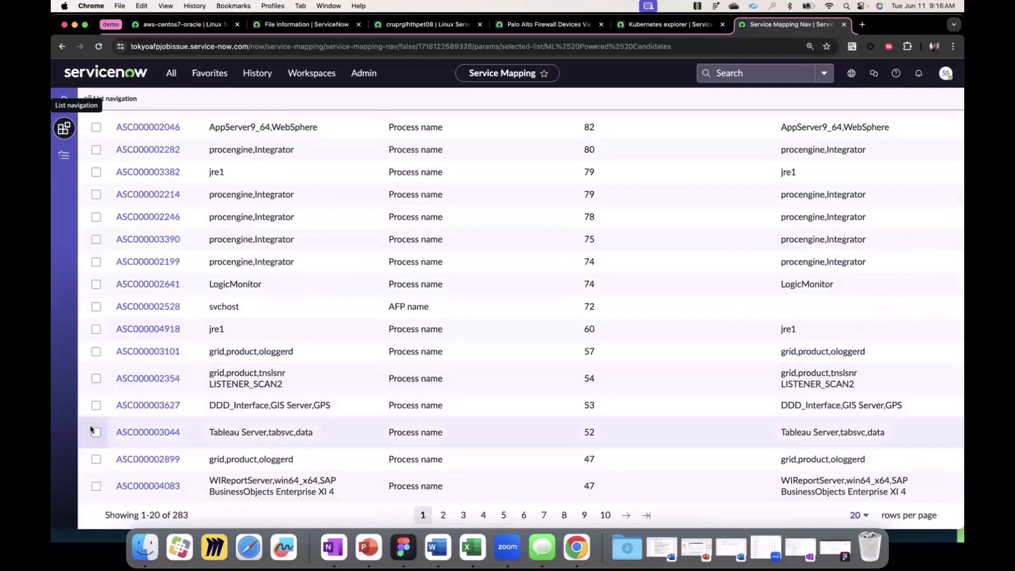
left_click(96, 378)
scroll(483, 348, "up", 10)
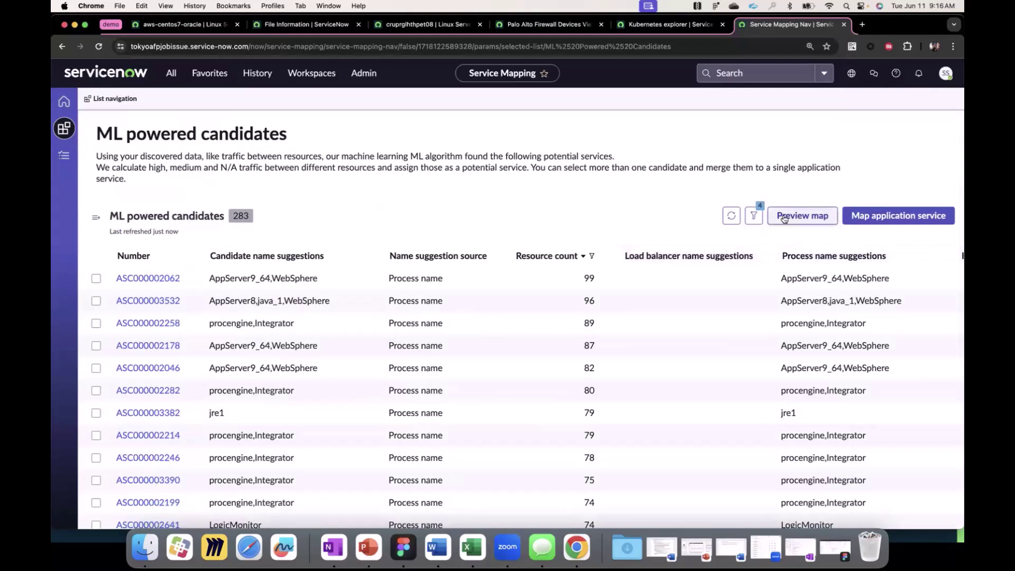
left_click(786, 215)
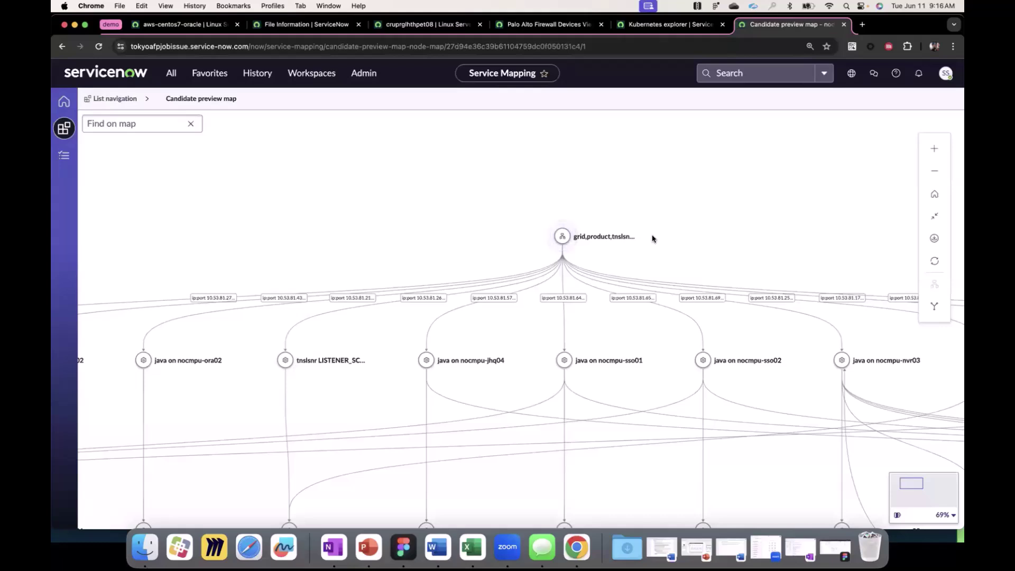
scroll(695, 181, "down", 3)
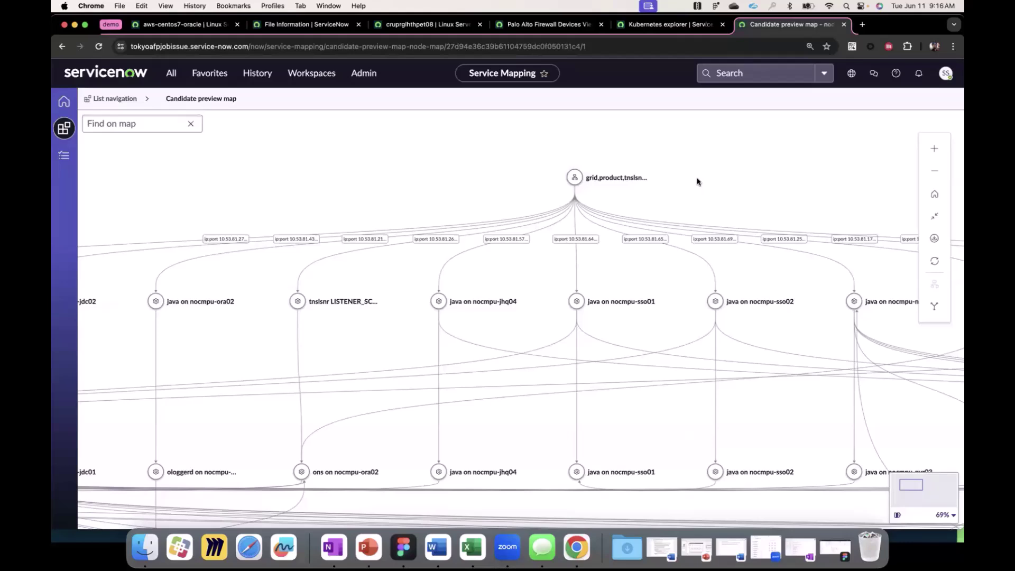
scroll(696, 183, "down", 2)
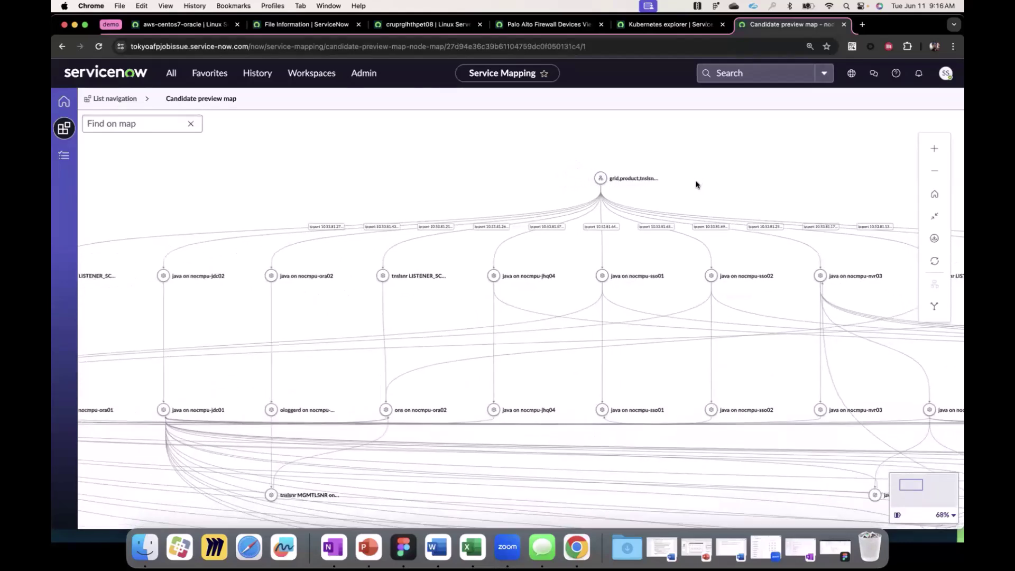
scroll(696, 184, "down", 2)
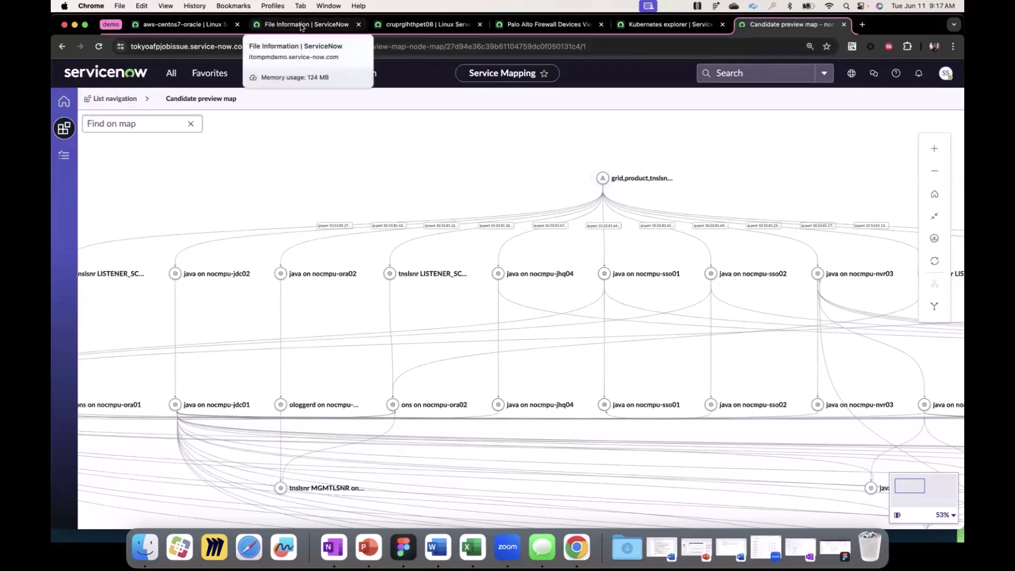
Return to the aws-centos7-oracle record and display its software installations again.
left_click(194, 26)
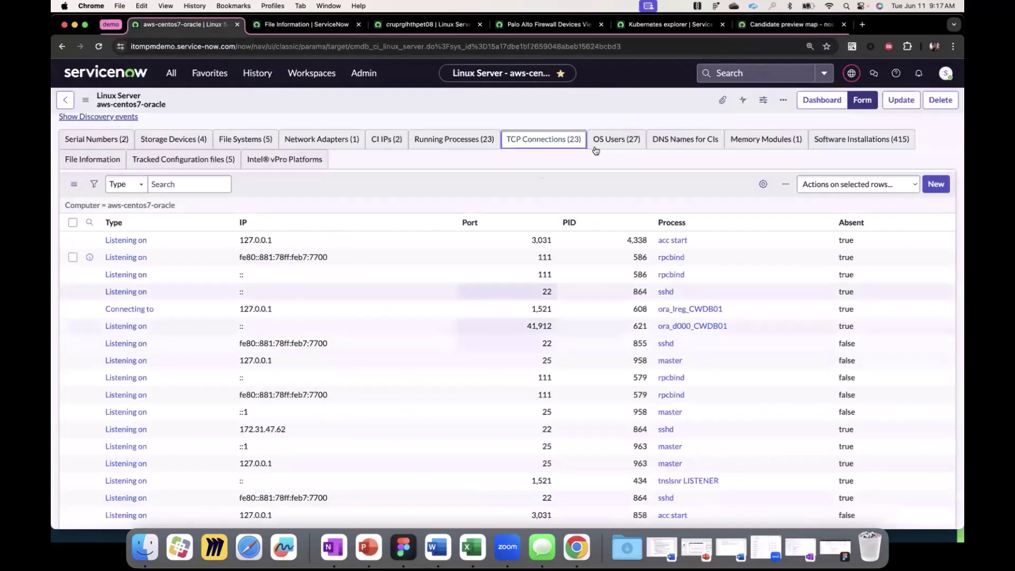
left_click(862, 139)
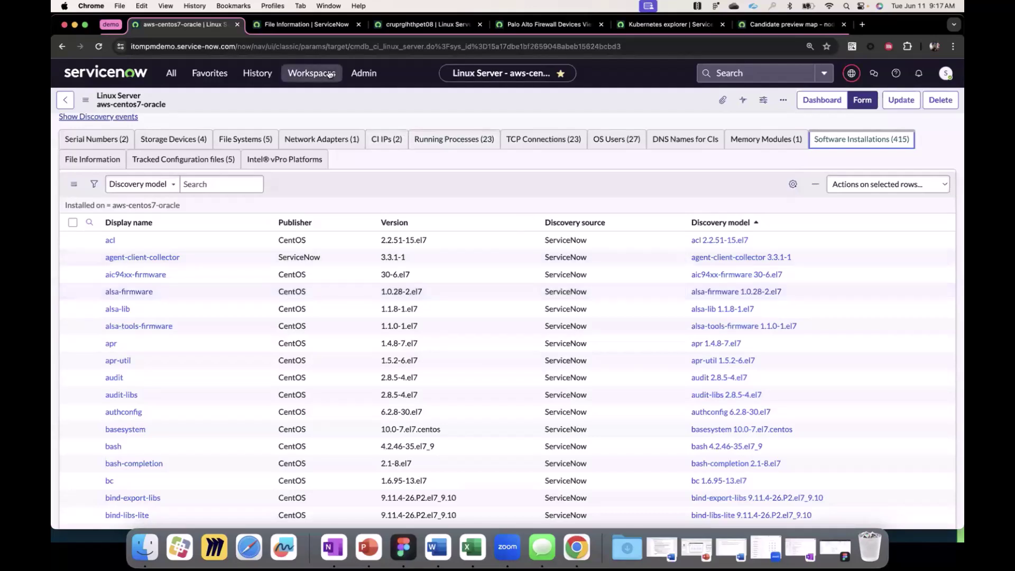
Search the File Information list for file names matching *log4.
left_click(321, 25)
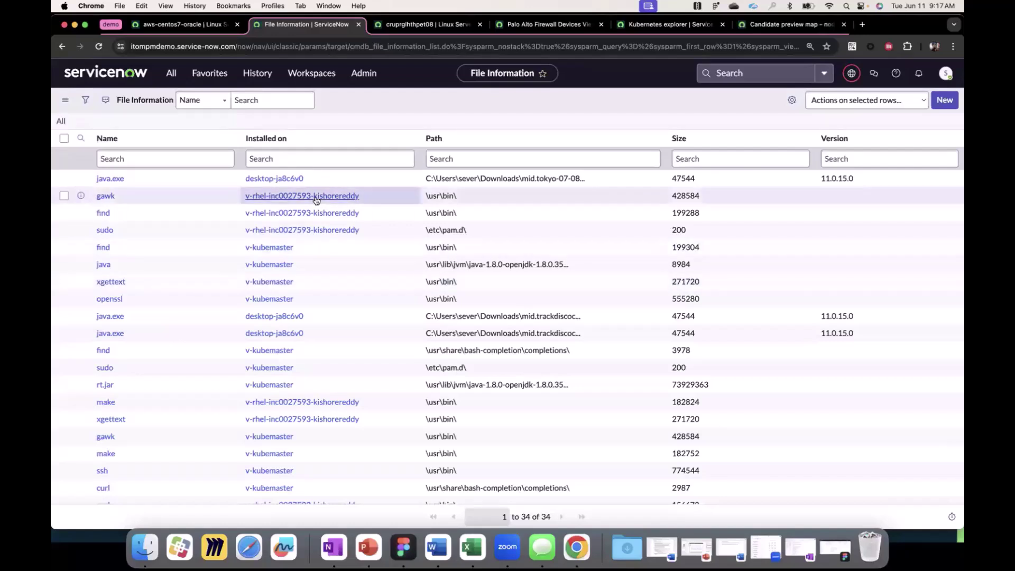
left_click(206, 159)
type("*")
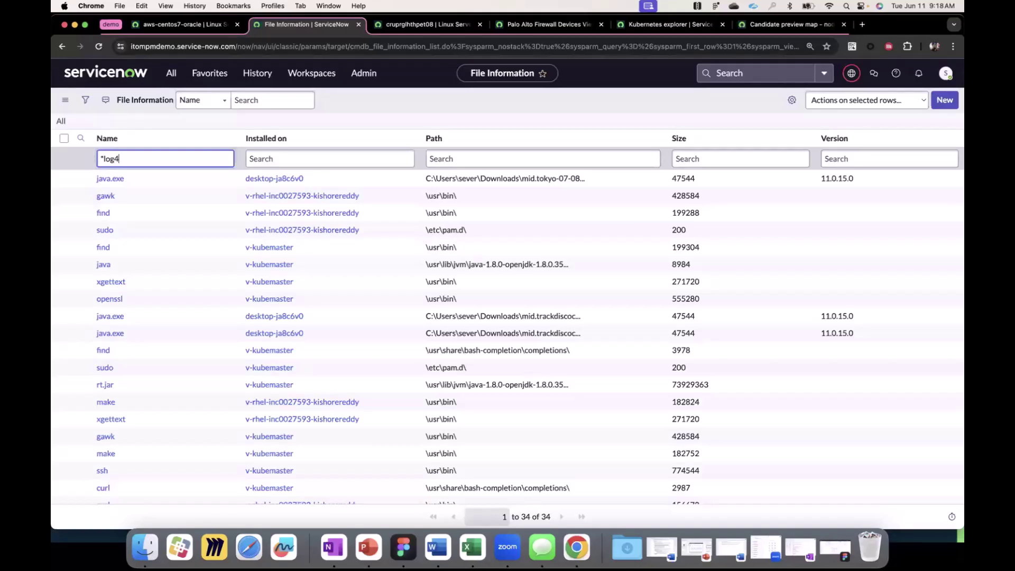
type("log4")
key("Return")
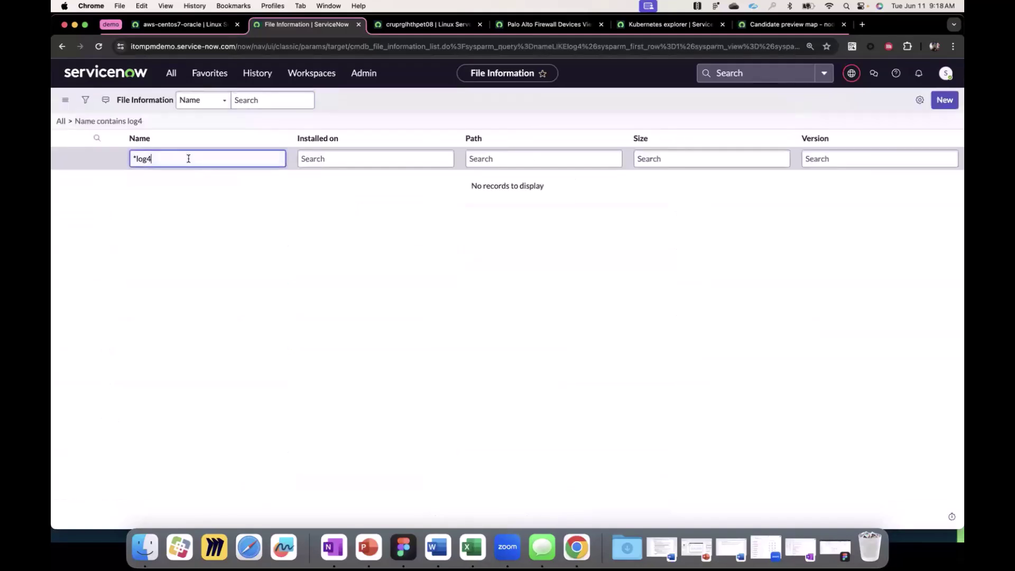
Change the File Information name filter to *java.
key("BackSpace")
key("BackSpace")
key("Return")
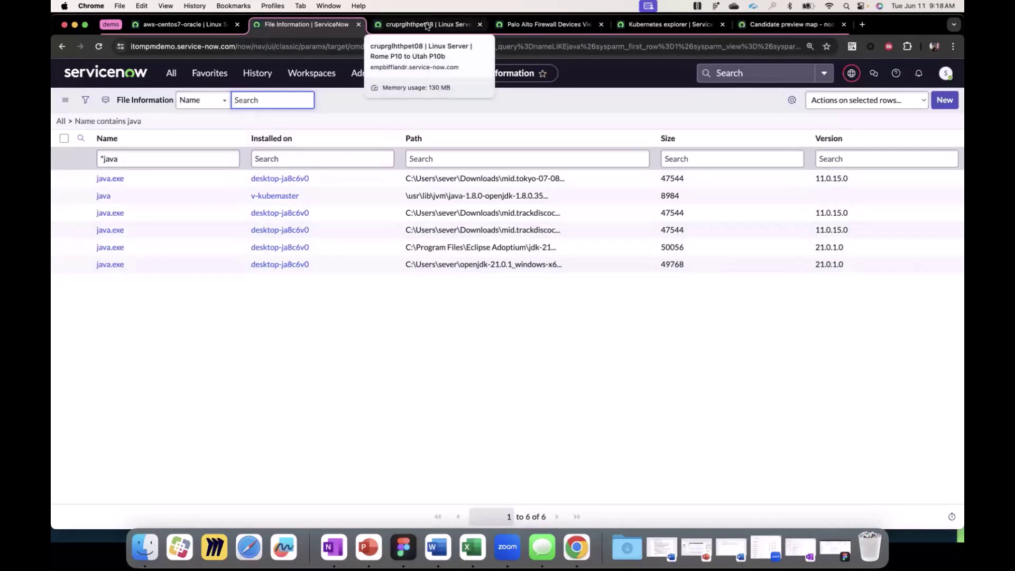
Open the cruprglhthpet08 Linux server record and examine its configuration, relationships and software installations.
left_click(426, 26)
scroll(512, 352, "down", 2)
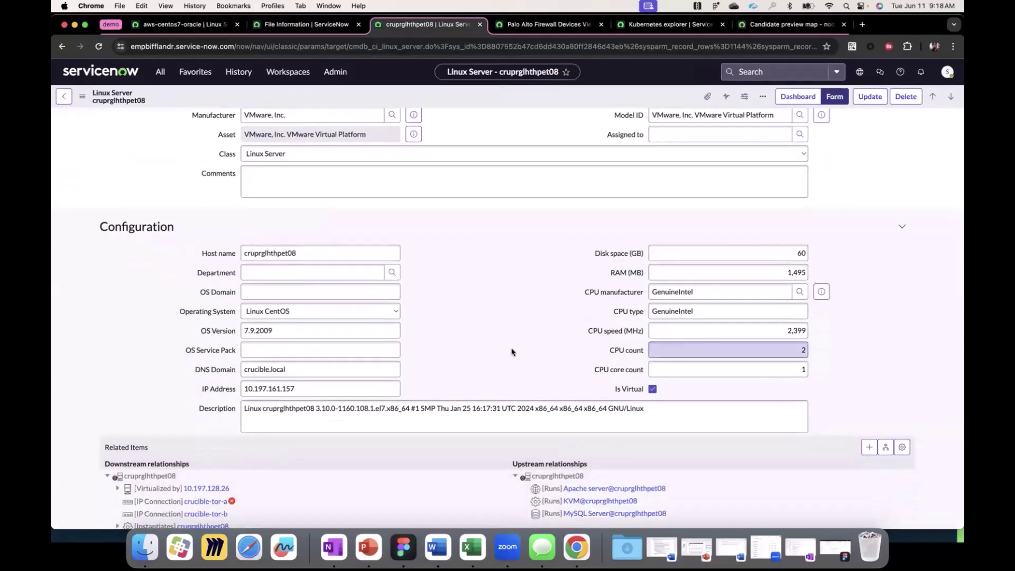
scroll(512, 352, "down", 10)
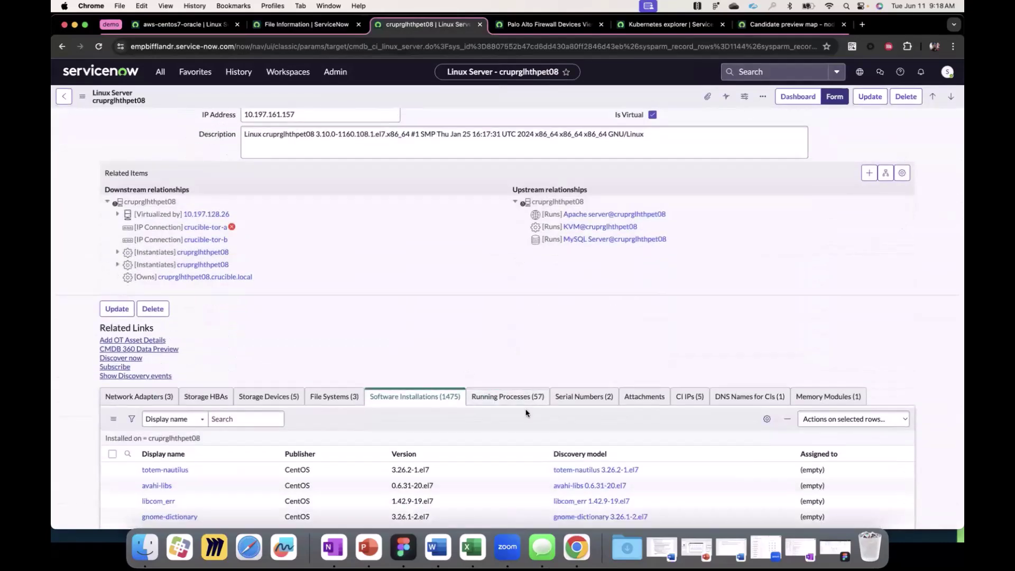
Open the dependency view of the cruprglhthpet08 server from its related items.
scroll(526, 413, "up", 5)
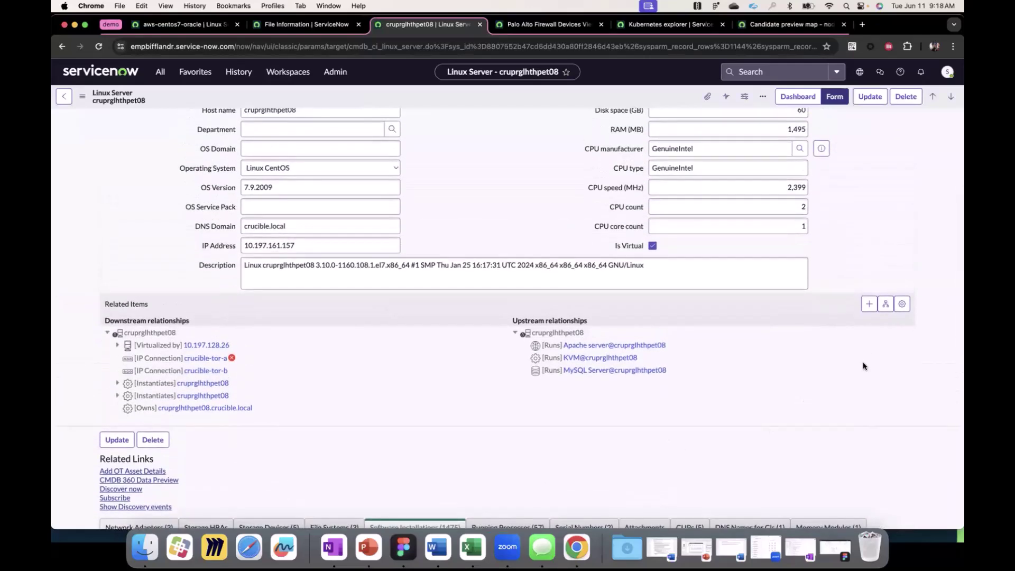
left_click(886, 304)
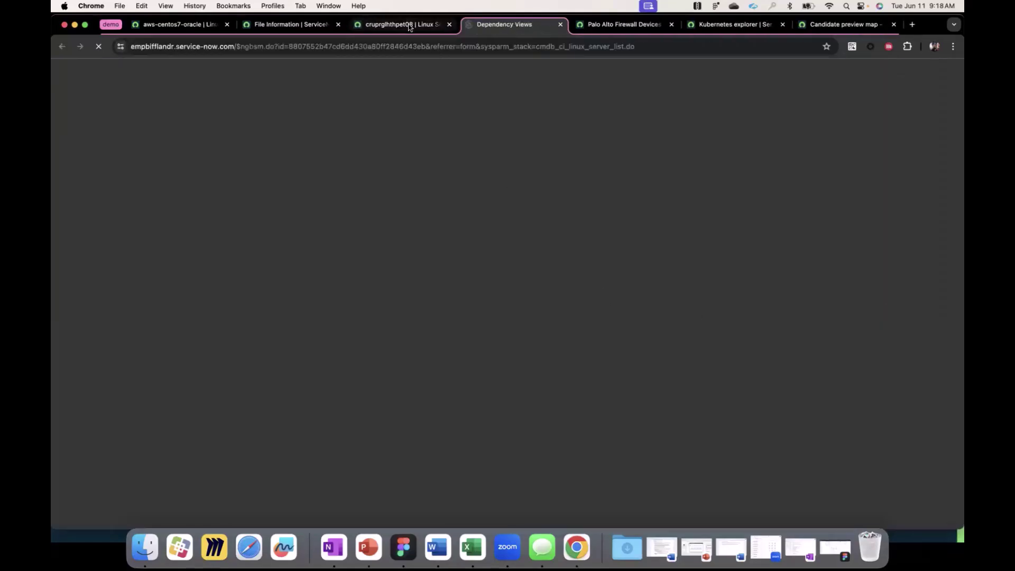
left_click(408, 26)
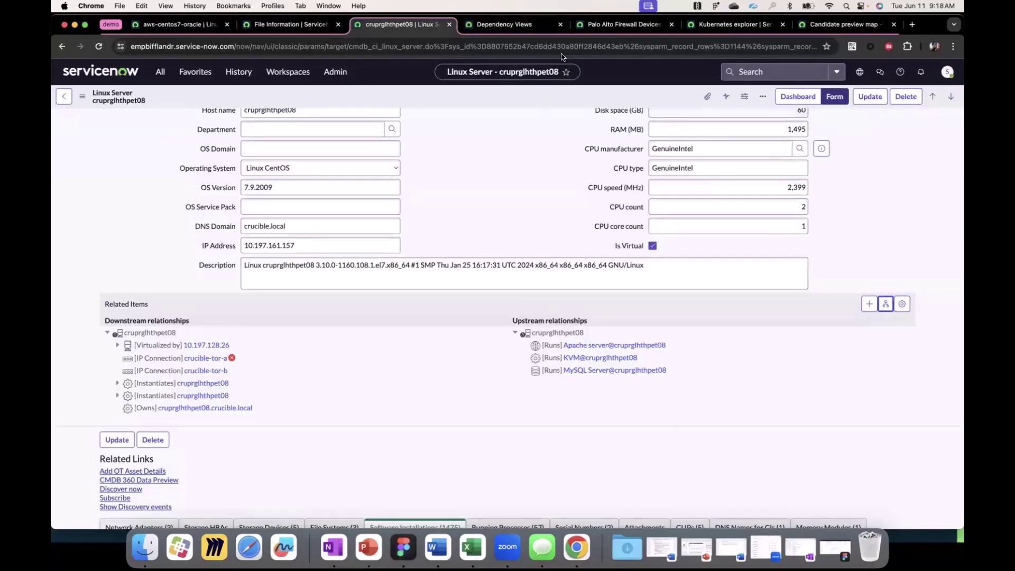
left_click(531, 29)
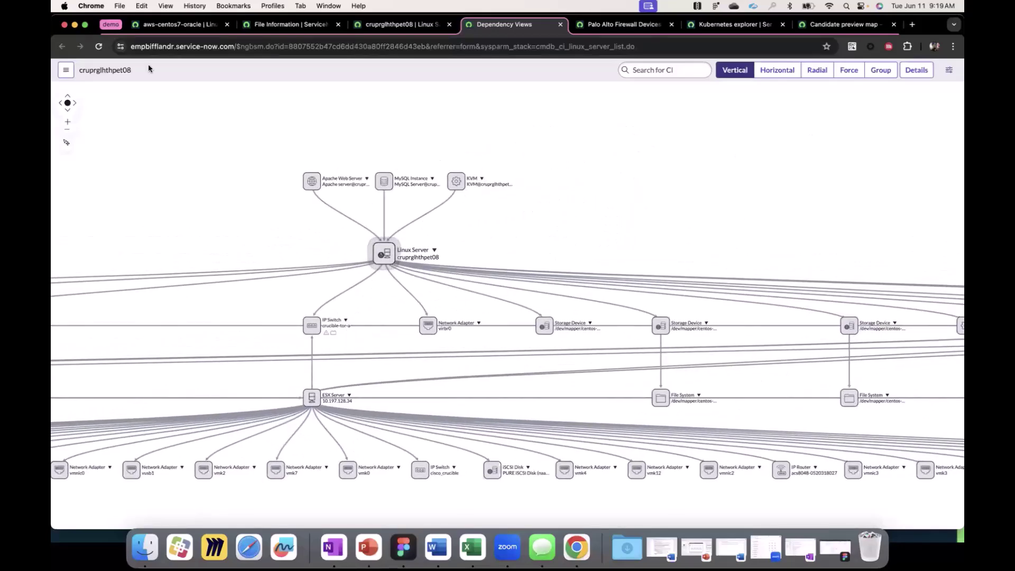
Return to the aws-centos7-oracle Linux server record and open its dependency view from the related items.
left_click(186, 28)
scroll(677, 239, "up", 10)
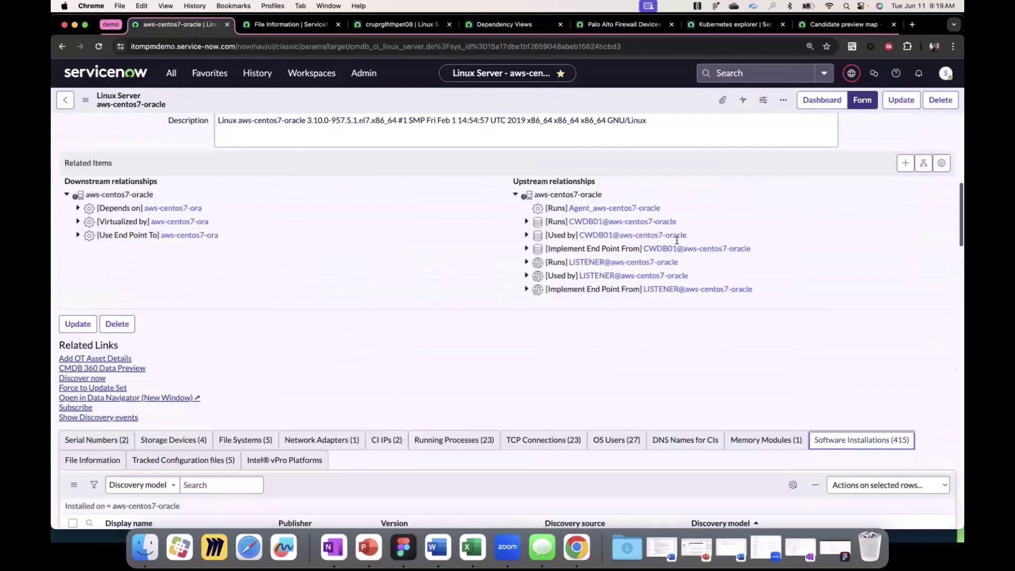
left_click(923, 292)
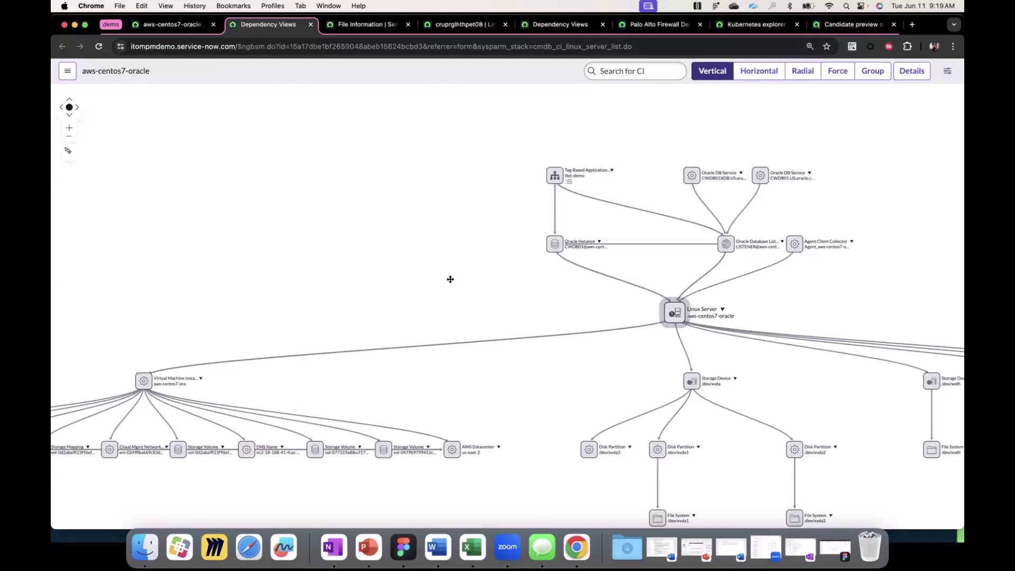
Examine the aws-centos7-oracle dependency map, including the virtual machine instance's AWS components and the Oracle services above the server.
left_click_drag(449, 278, 494, 265)
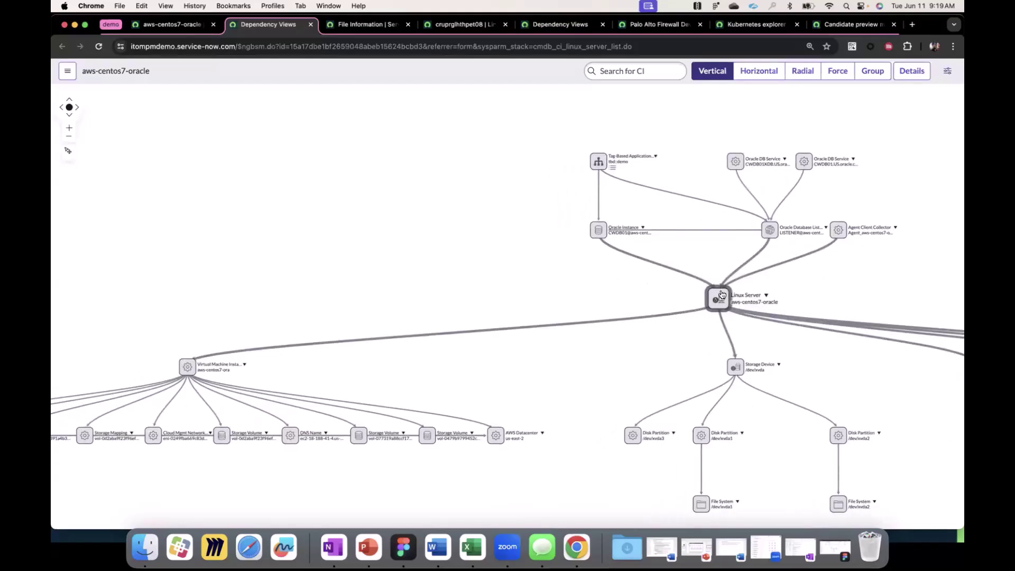
scroll(720, 296, "up", 2)
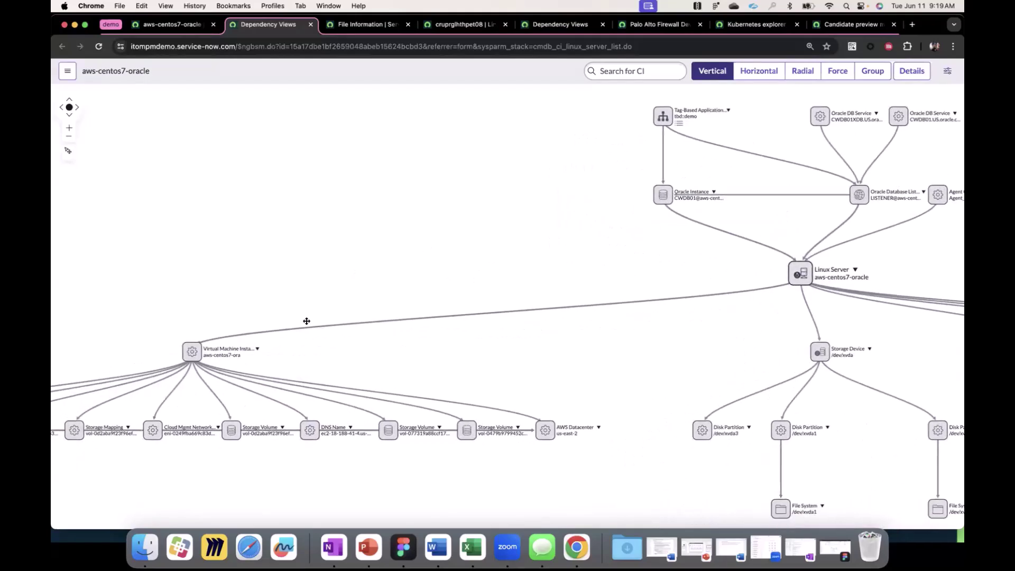
scroll(556, 324, "up", 1)
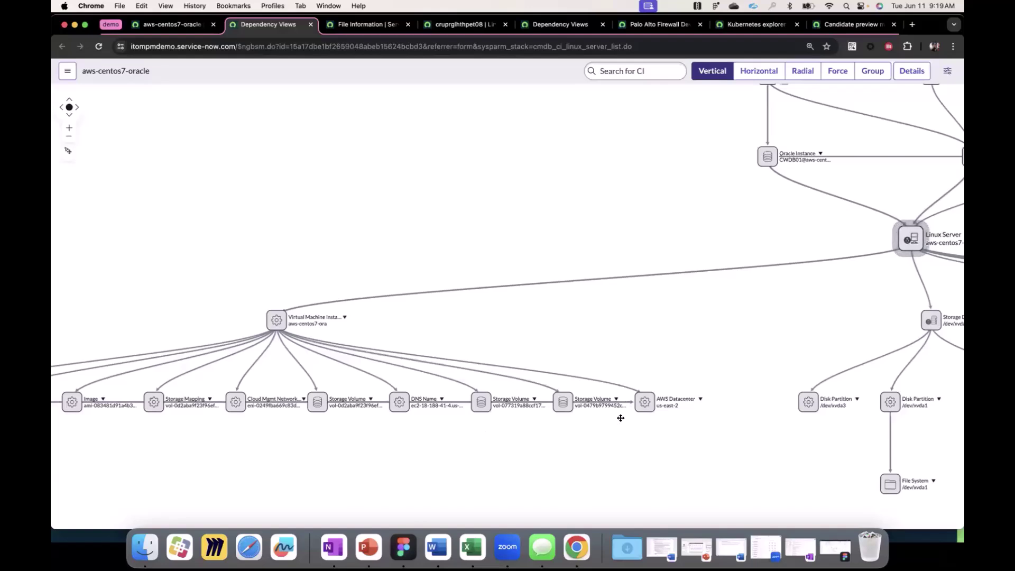
scroll(551, 435, "left", 2)
scroll(550, 435, "left", 5)
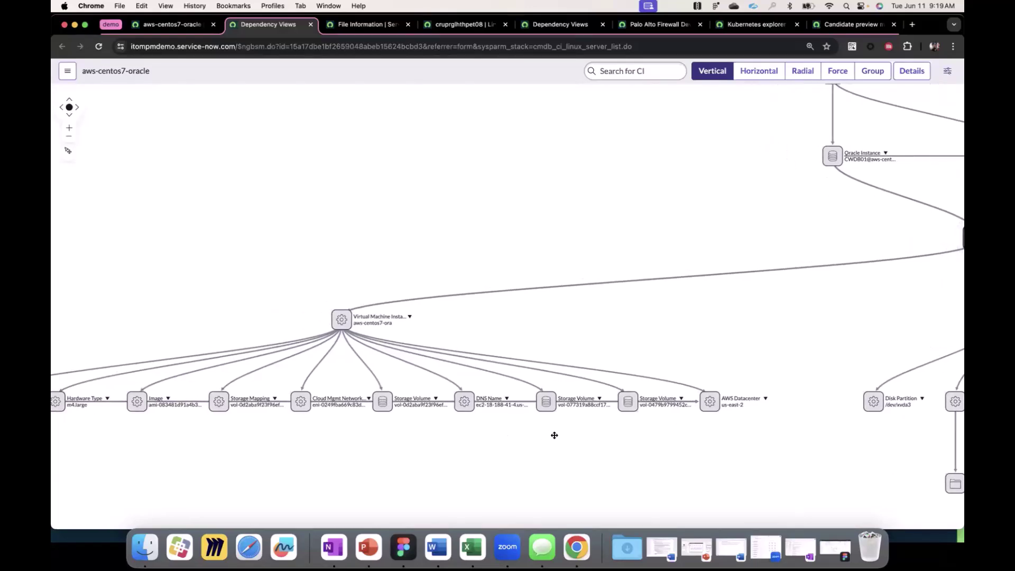
scroll(614, 354, "right", 15)
scroll(613, 353, "up", 3)
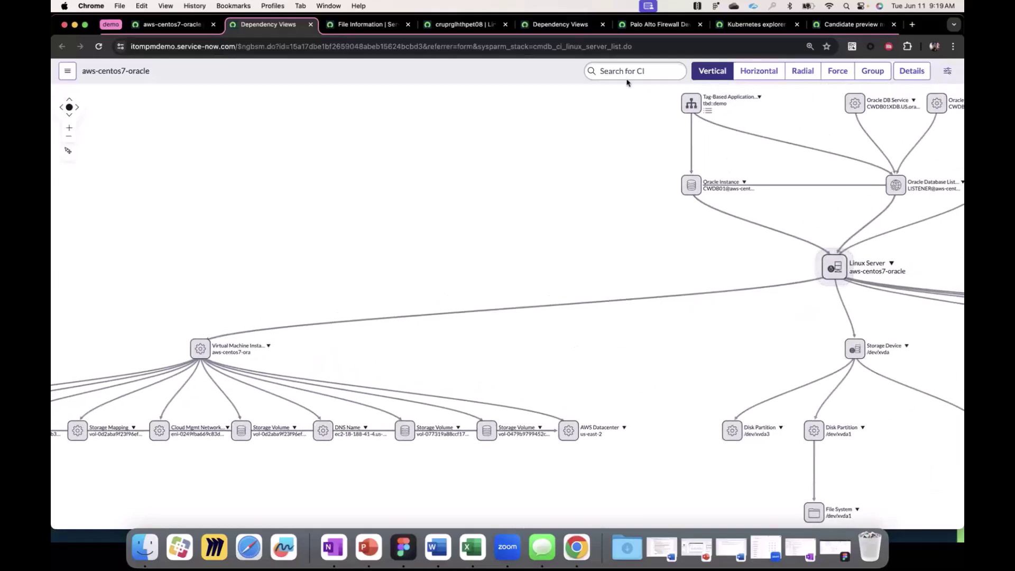
Open the Palo Alto firewall device 00006060 from the firewall list and display its dependency view.
left_click(657, 26)
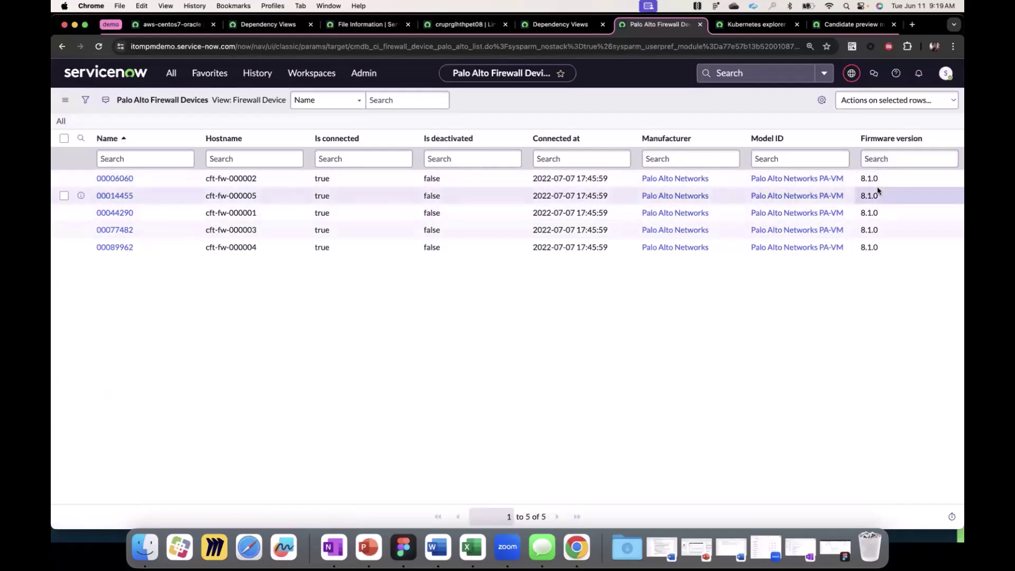
left_click(118, 179)
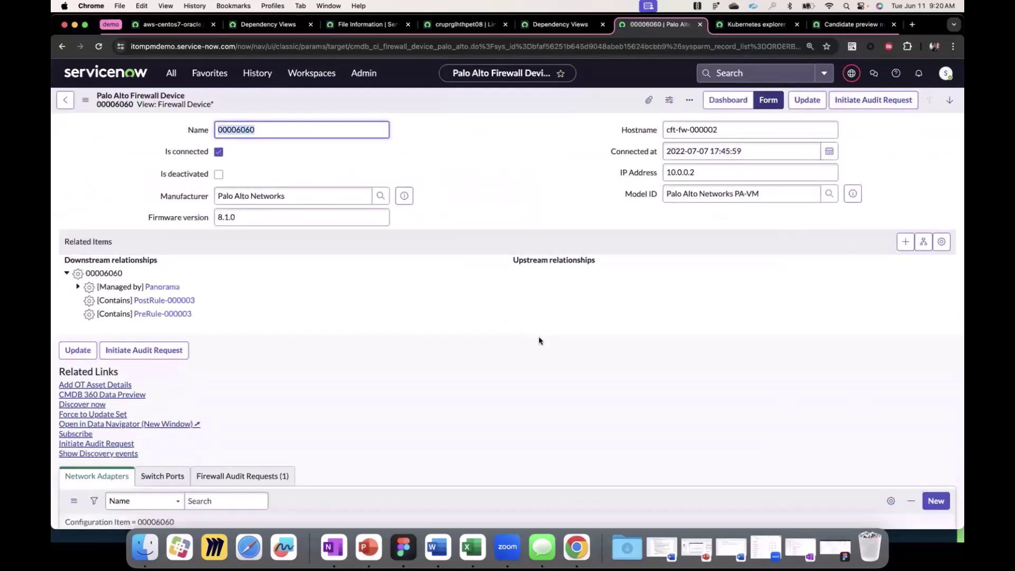
left_click(923, 242)
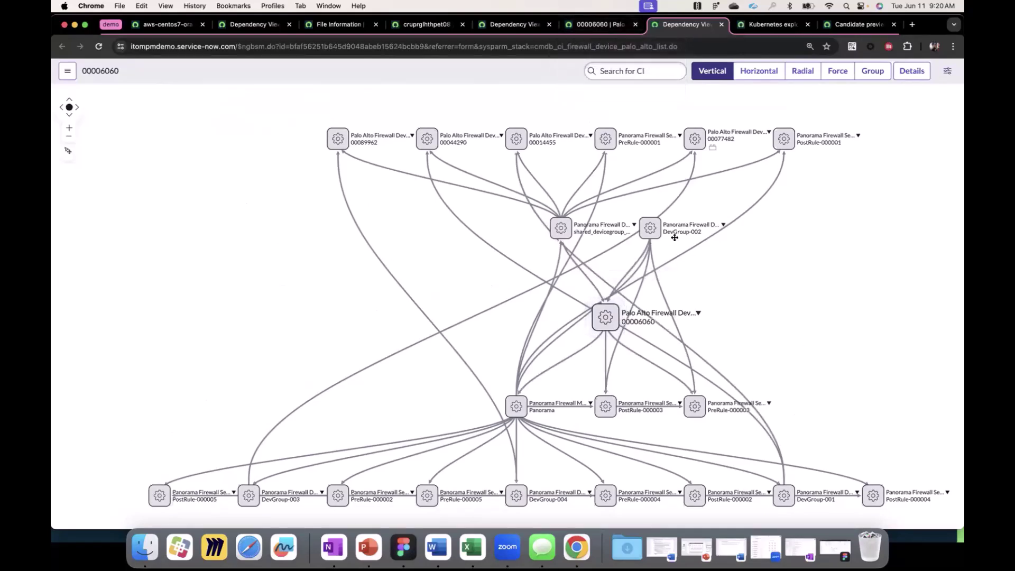
Switch to Kubernetes explorer and examine the container image OS packages of the skooner Docker image.
left_click(765, 28)
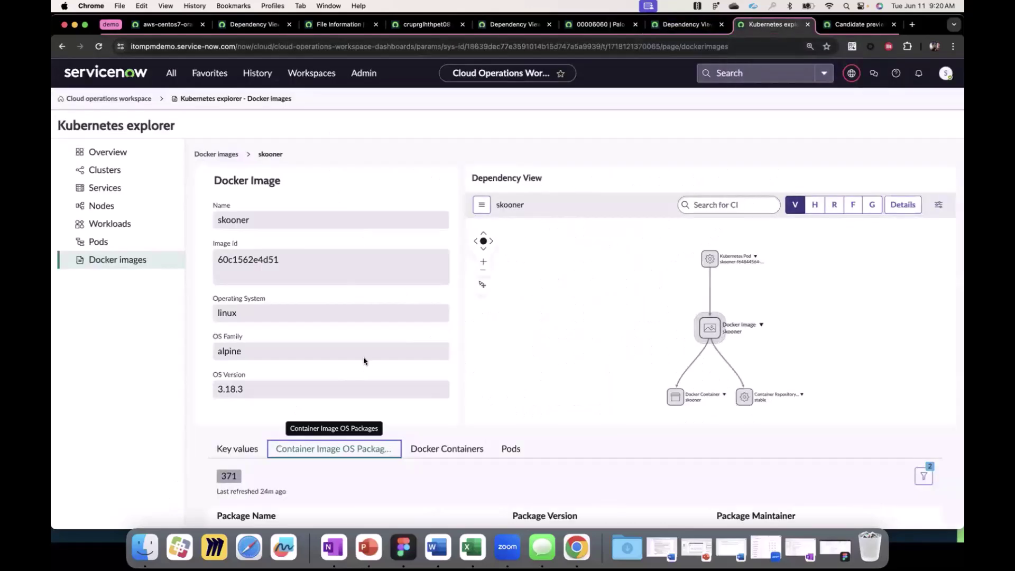
scroll(434, 454, "down", 3)
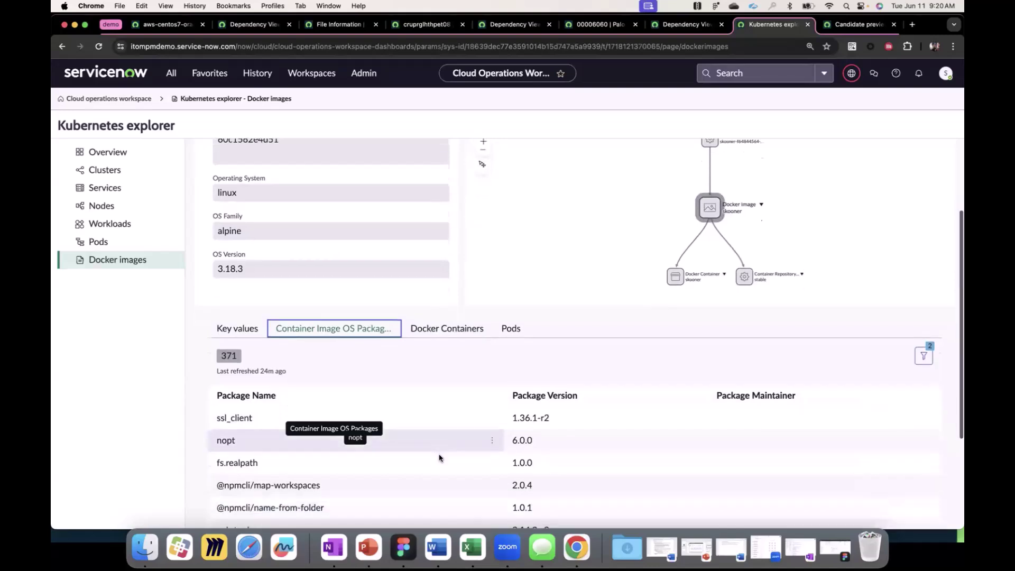
scroll(440, 458, "down", 1)
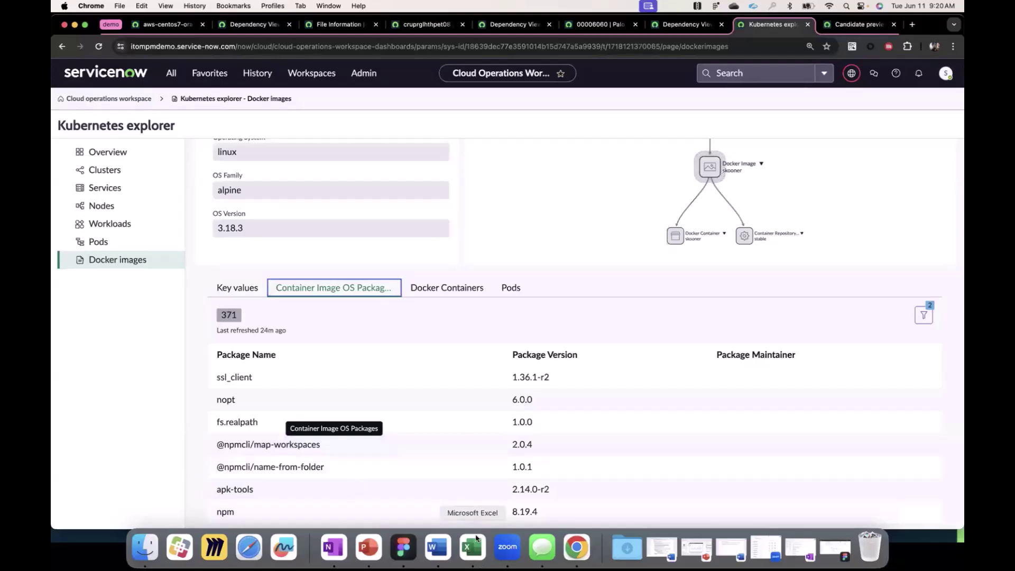
Switch back to the running slide show at the TLS Certificate slide and advance one slide.
key("ctrl+Up")
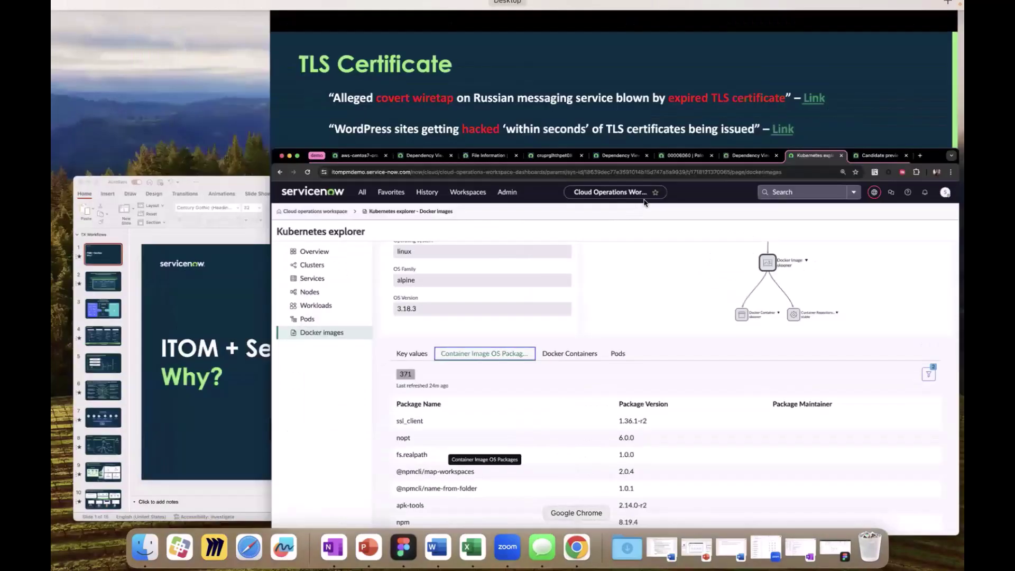
left_click(419, 107)
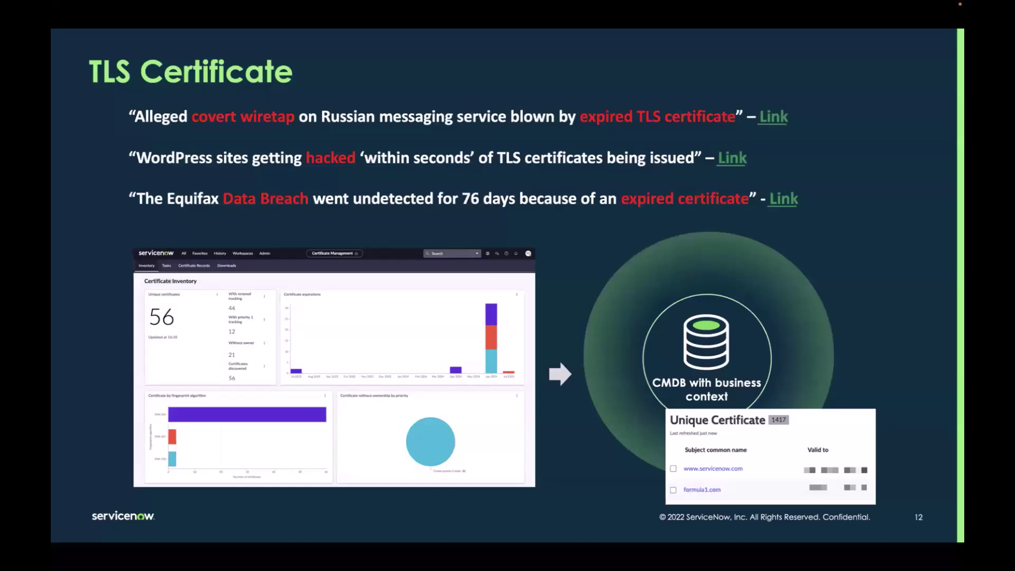
key("Right")
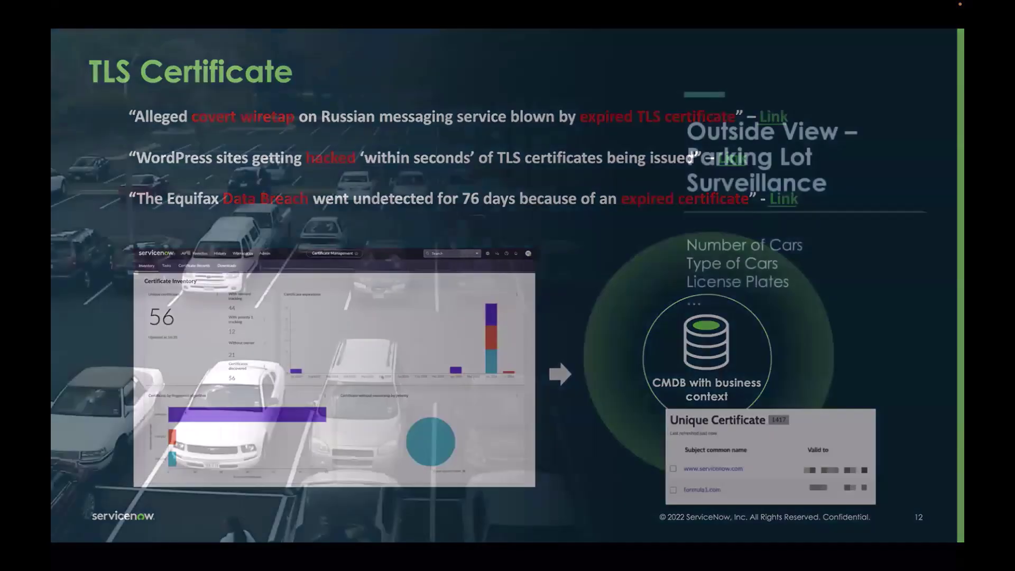
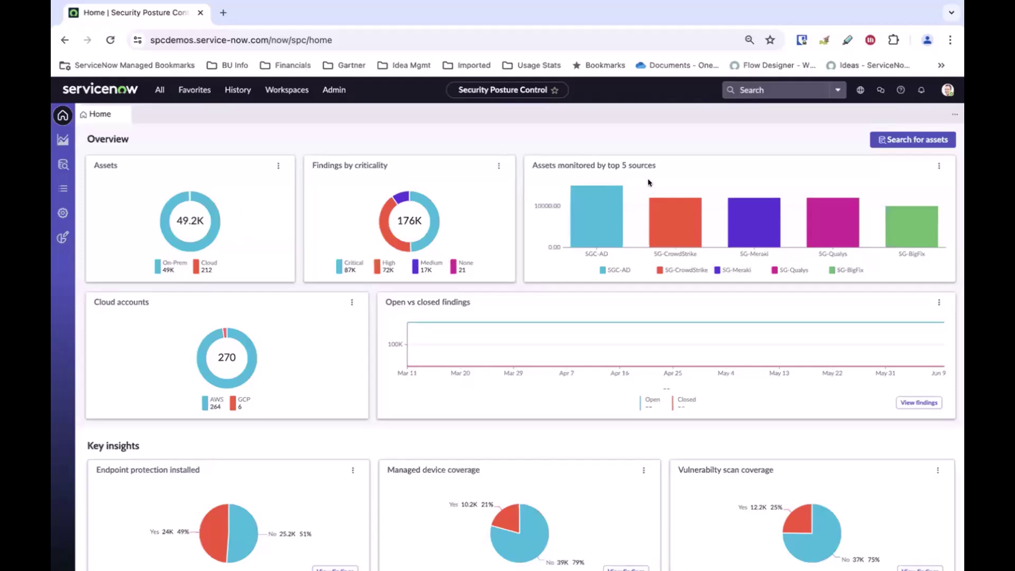
Open the supported service graph connectors list in Security Posture Control and group it by Type.
mouse_move(670, 213)
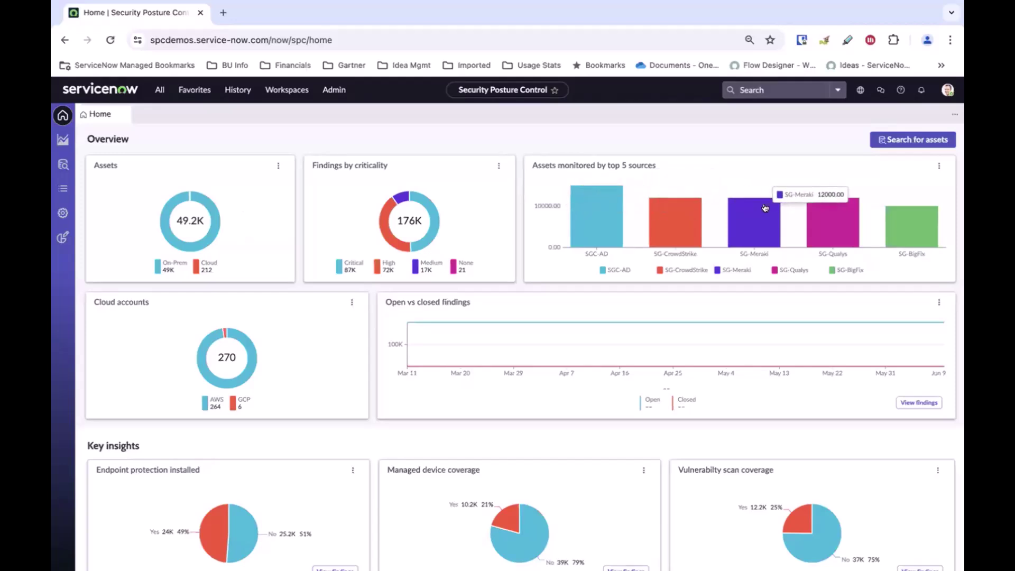
mouse_move(588, 213)
mouse_move(817, 229)
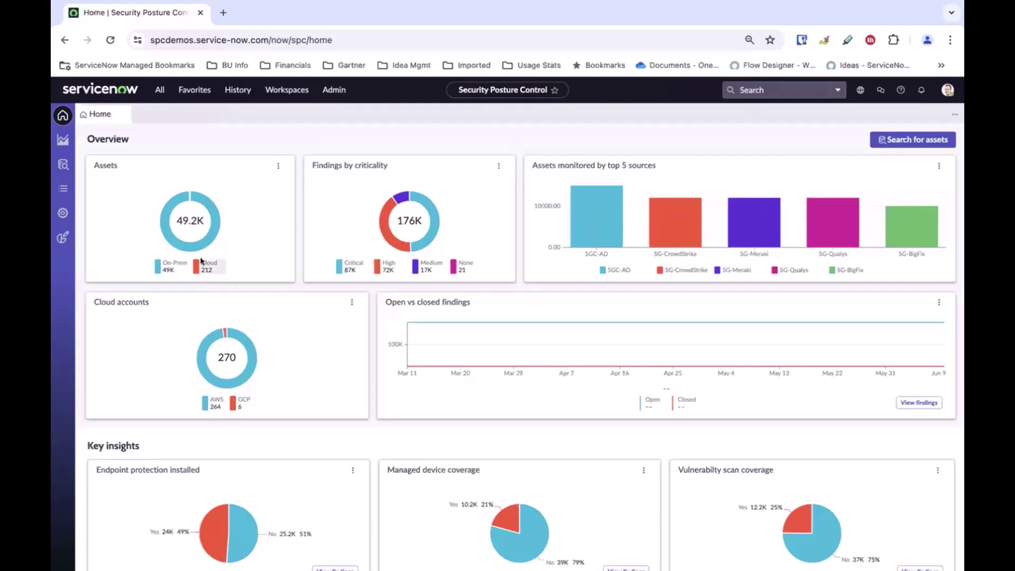
left_click(59, 214)
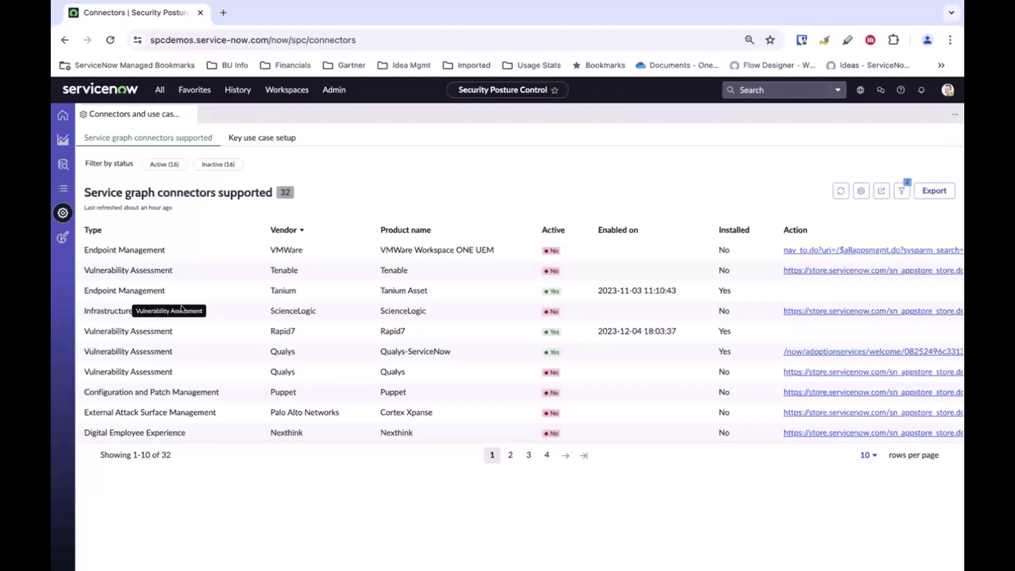
left_click(252, 230)
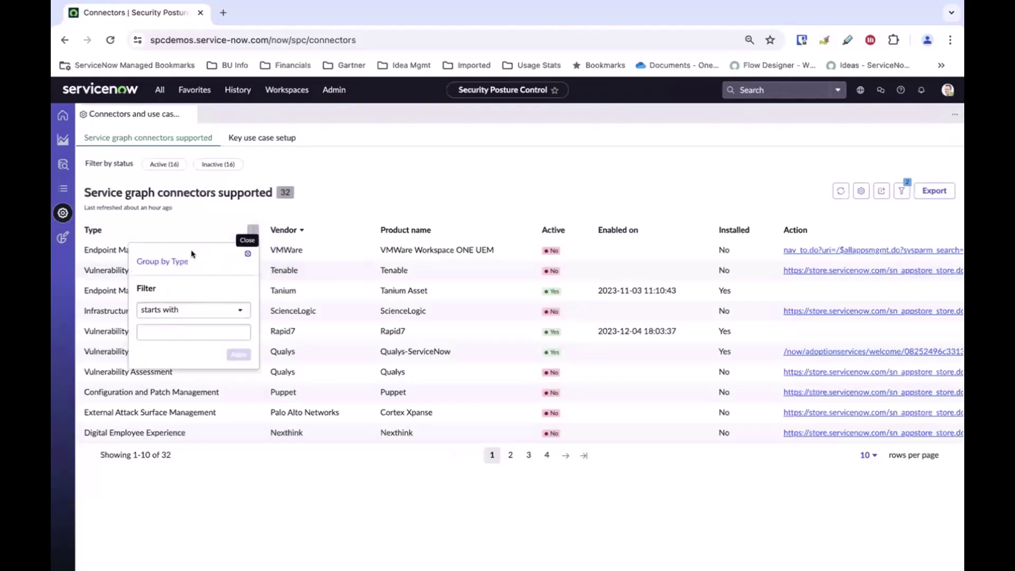
left_click(164, 262)
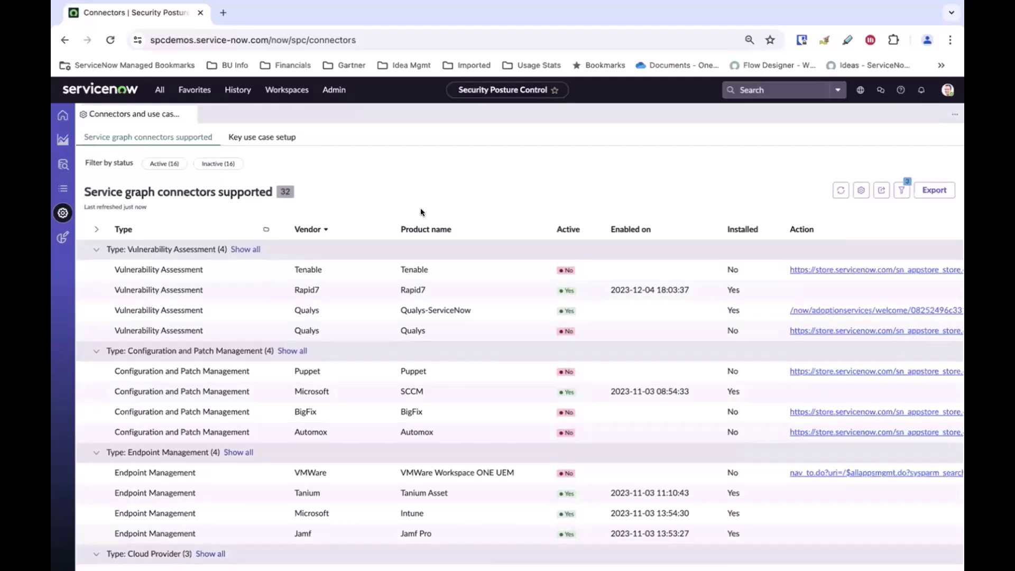
Examine the supported connectors in each type group, from Vulnerability Assessment through Endpoint Protection, with their active and installed status.
scroll(421, 211, "down", 1)
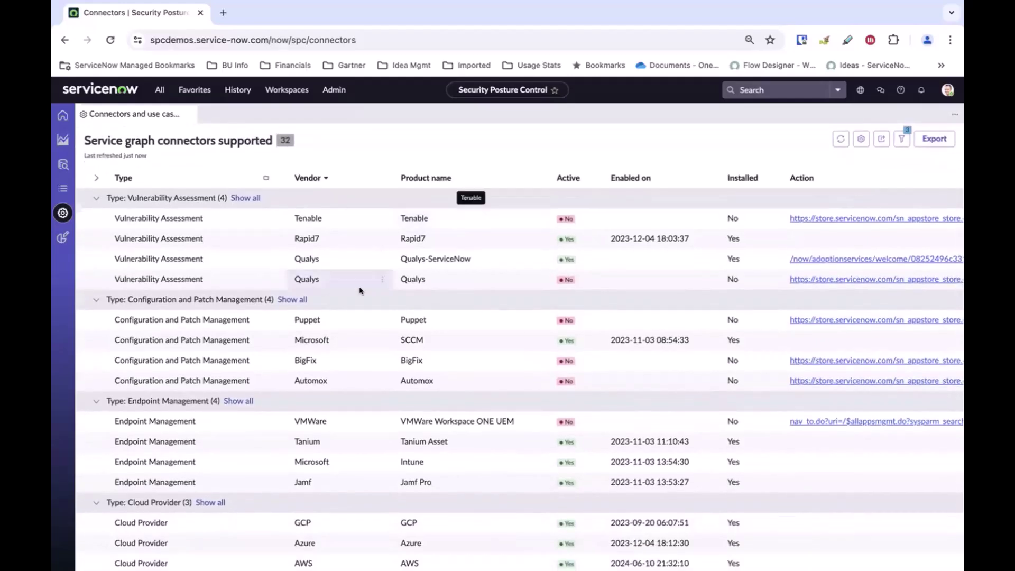
scroll(311, 337, "down", 1)
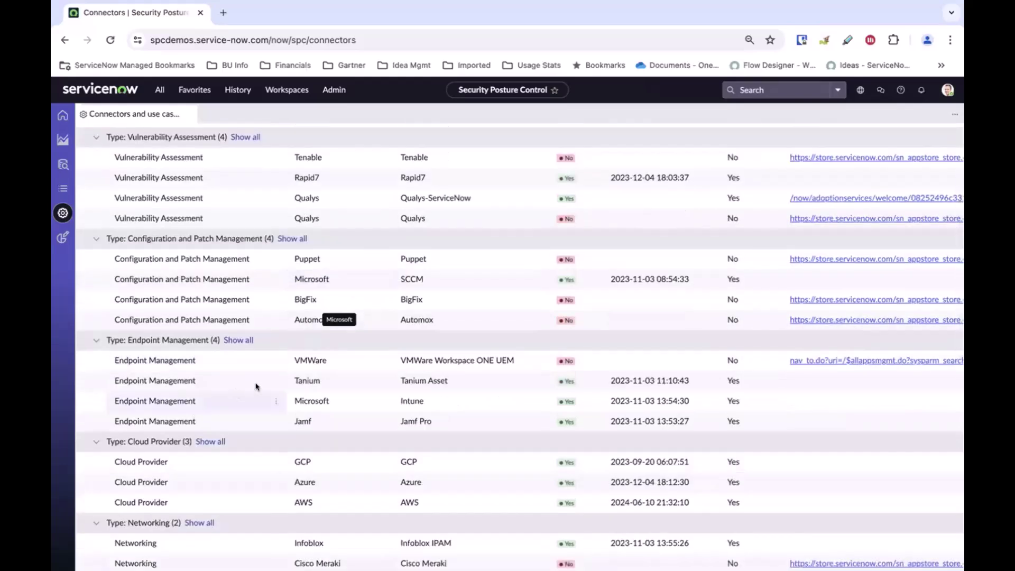
scroll(289, 414, "down", 1)
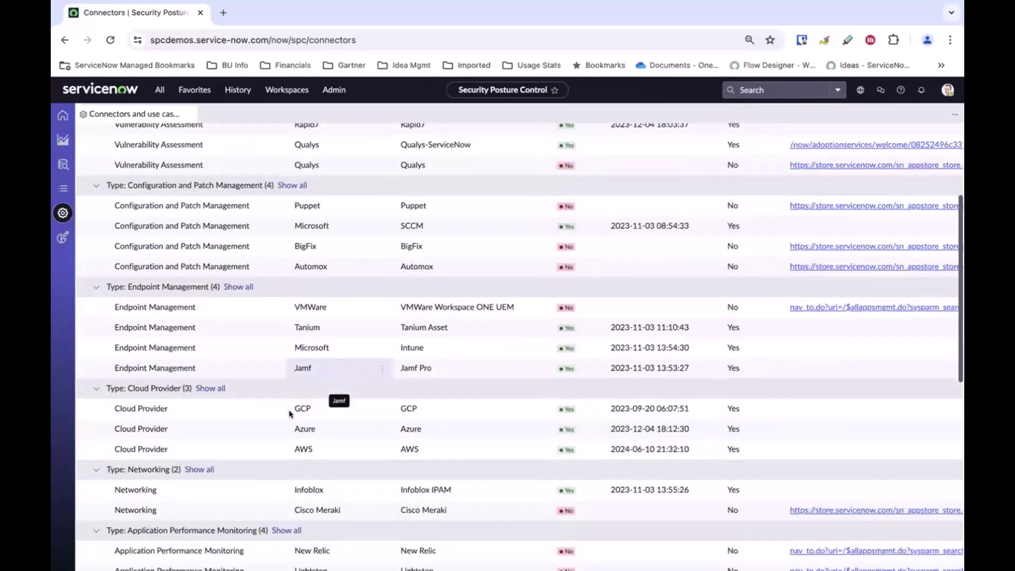
scroll(290, 414, "down", 1)
scroll(289, 414, "down", 2)
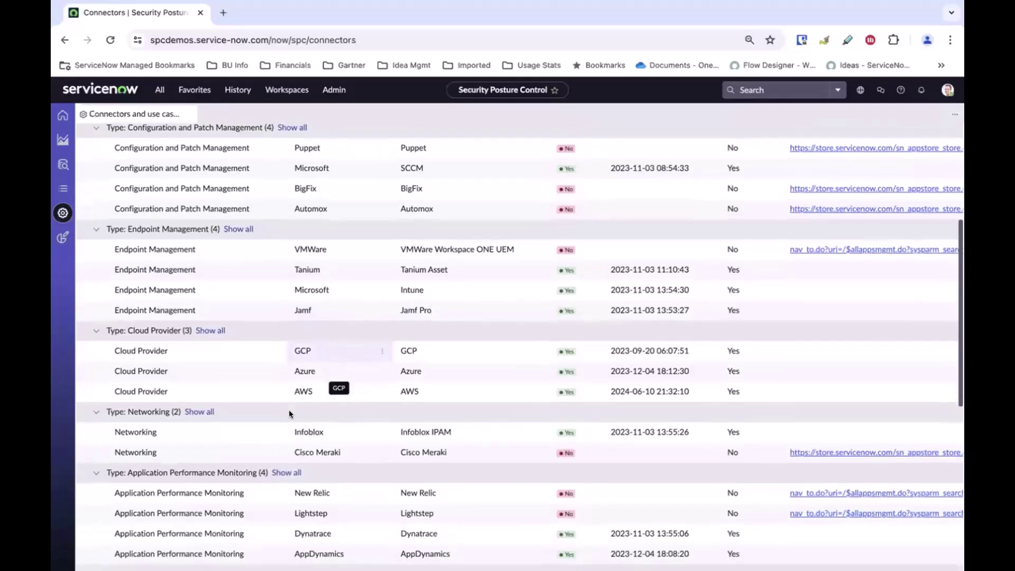
scroll(290, 414, "up", 1)
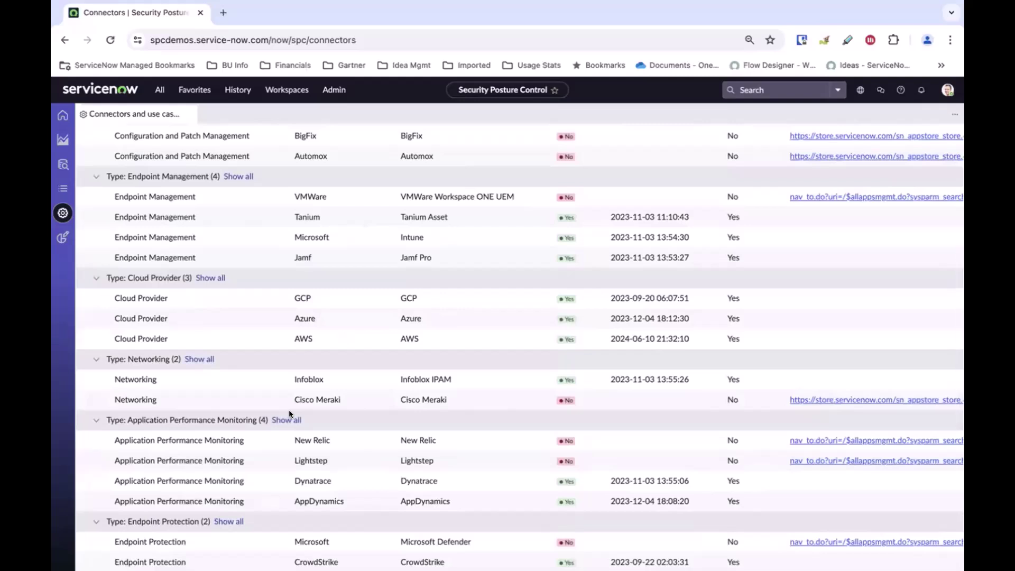
scroll(290, 414, "down", 1)
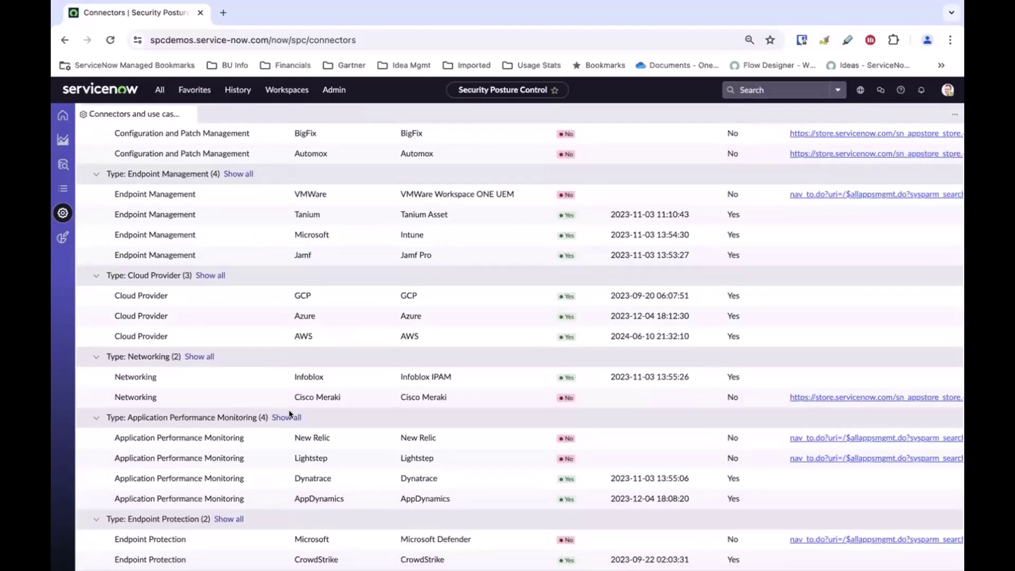
scroll(290, 414, "up", 4)
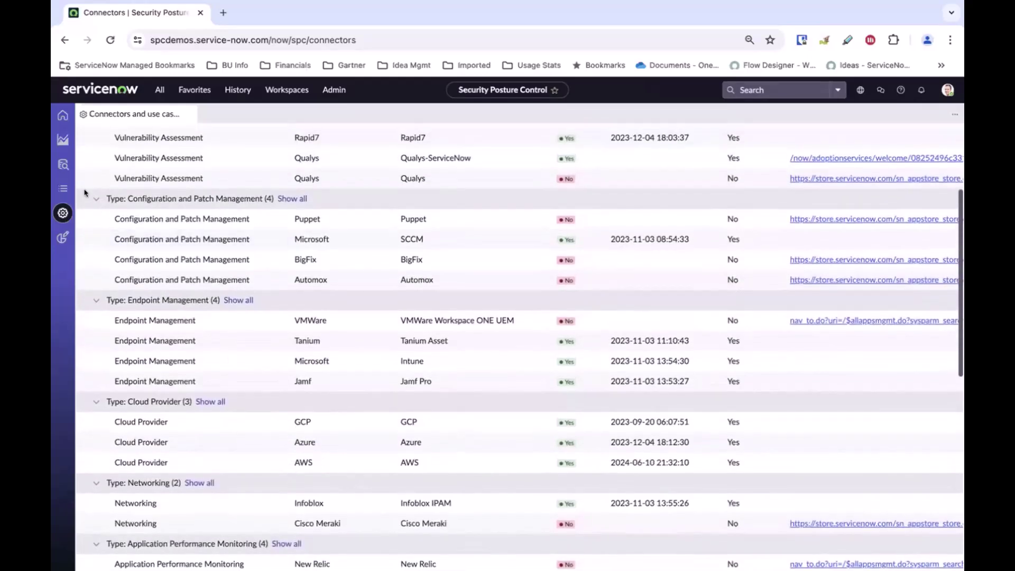
Return to the Security Posture Control home dashboard and examine the Key insights charts, including endpoint protection coverage.
left_click(62, 117)
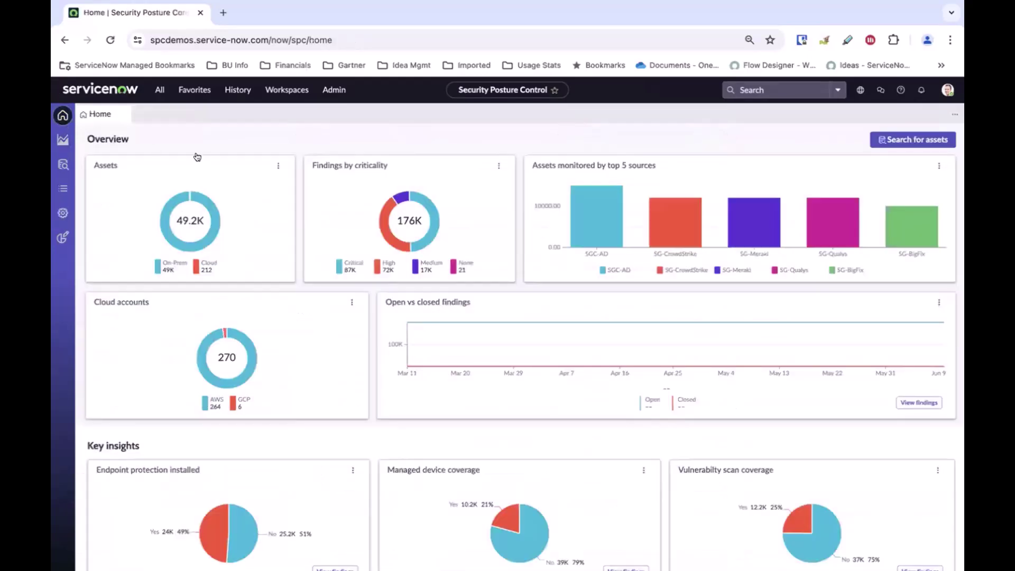
scroll(233, 347, "down", 2)
scroll(243, 347, "down", 1)
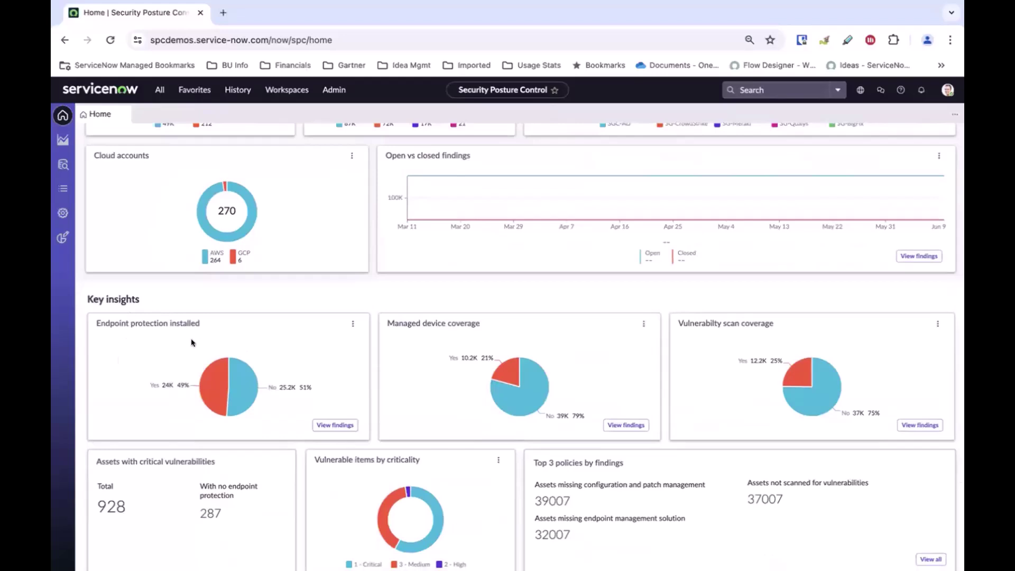
mouse_move(216, 368)
Open the "Asset missing endpoint protection" policy from the list of all policies and examine its asset source criteria.
left_click(63, 187)
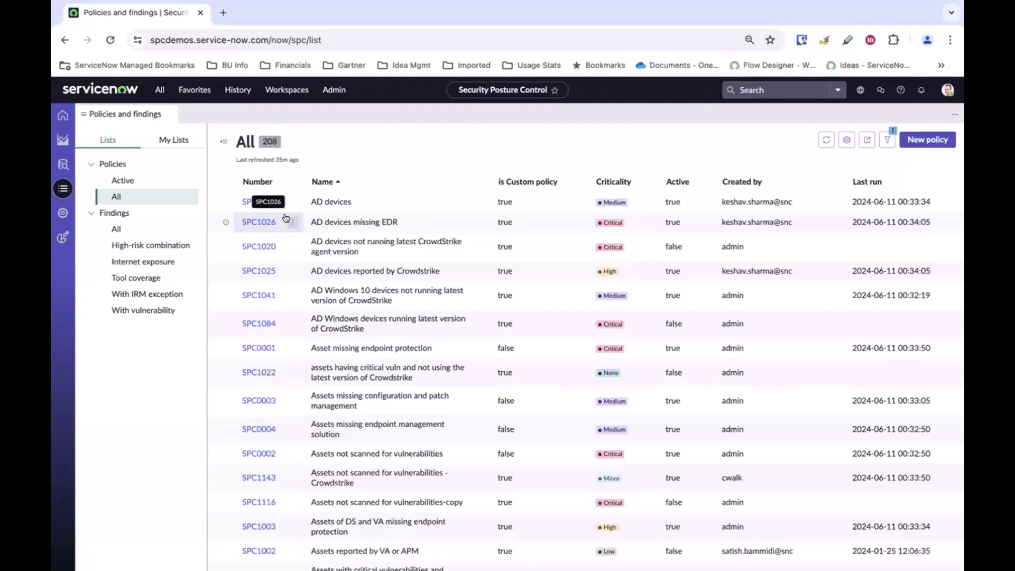
left_click(262, 349)
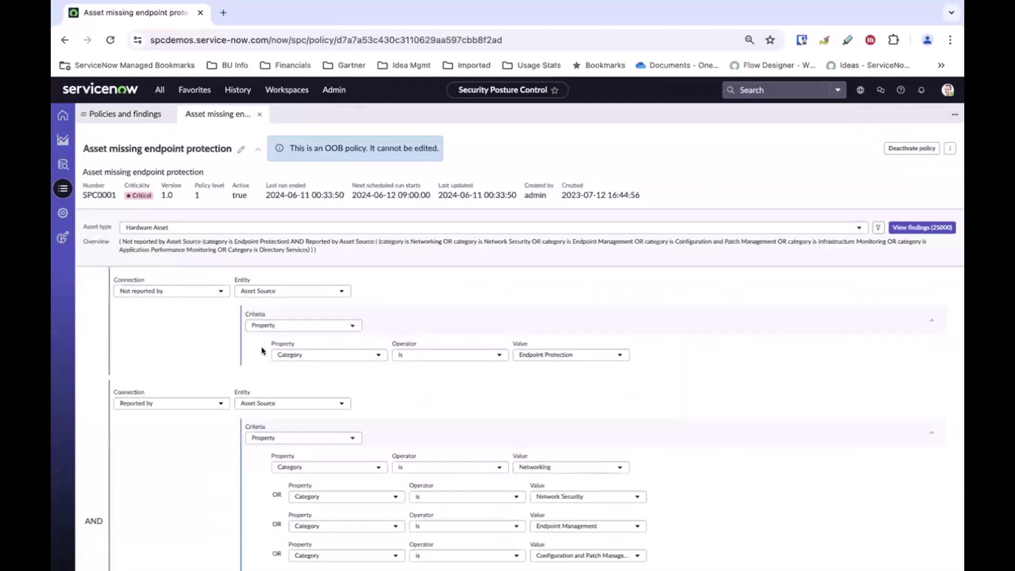
scroll(262, 350, "down", 1)
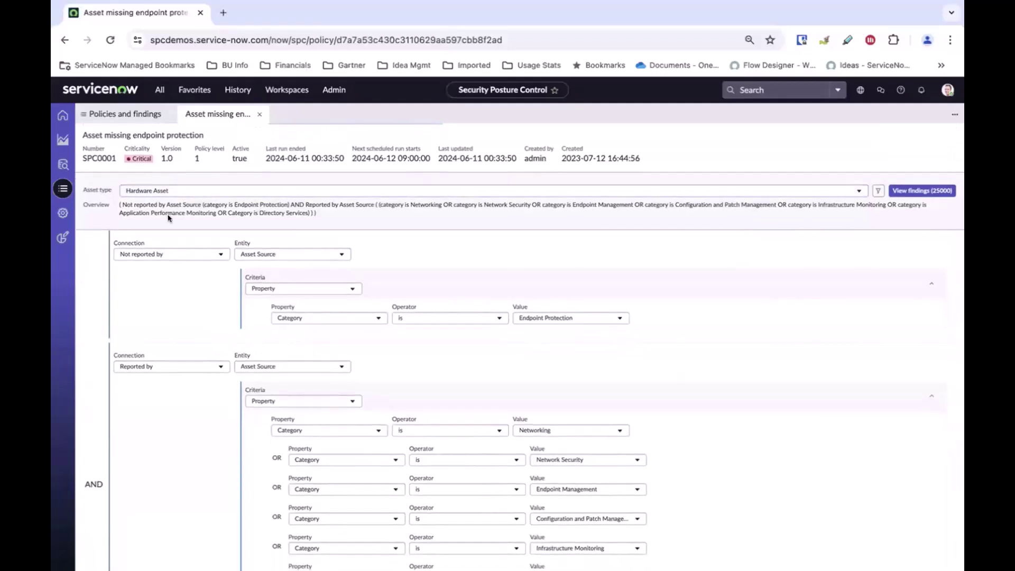
scroll(168, 300, "down", 1)
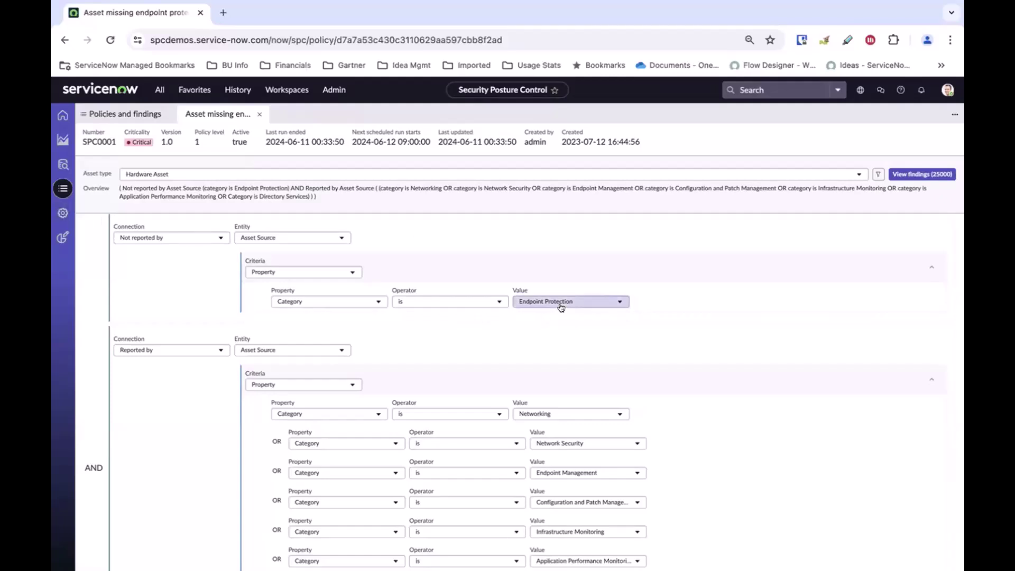
Review the policy's remaining criteria, view its findings, and open the first finding, CTR0064984.
scroll(562, 313, "down", 2)
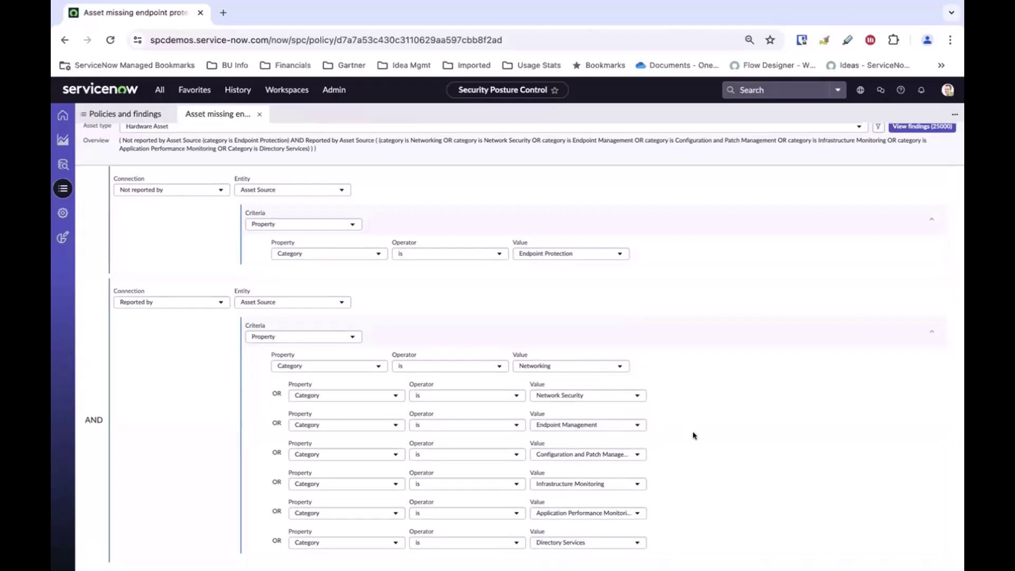
scroll(693, 430, "up", 2)
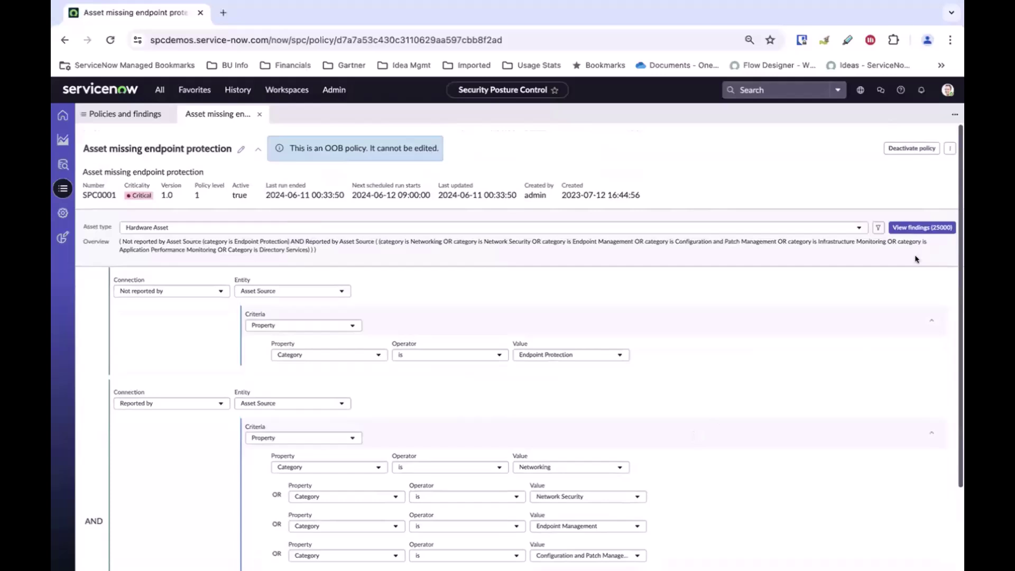
left_click(920, 227)
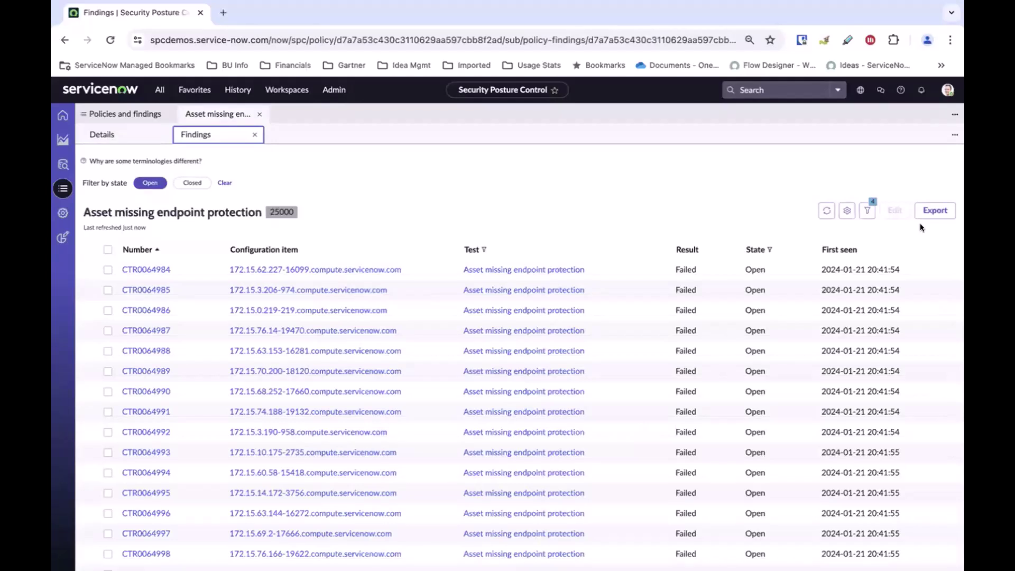
left_click(141, 271)
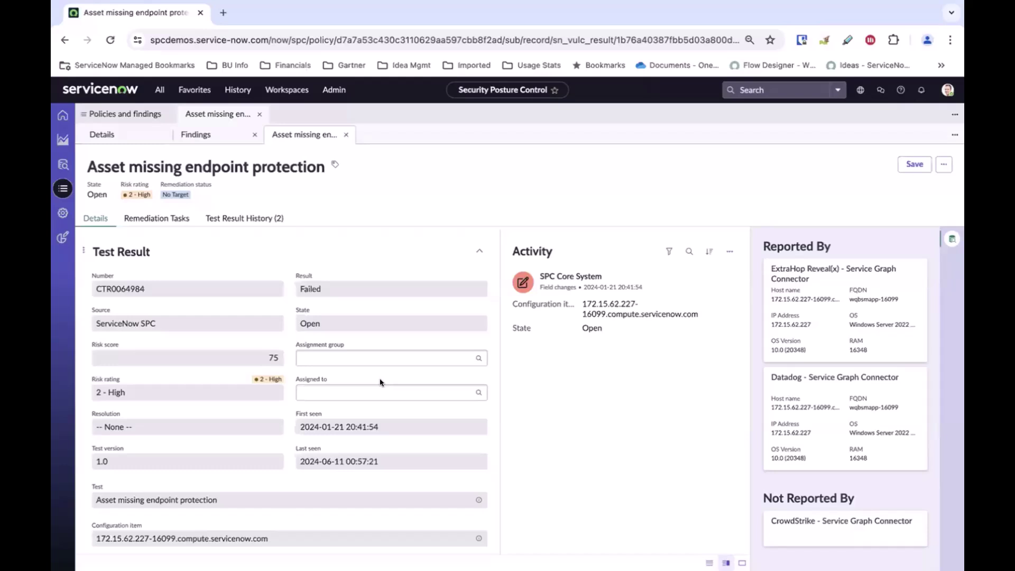
Return to the home dashboard and open the assets with critical vulnerabilities that have no endpoint protection.
left_click(62, 116)
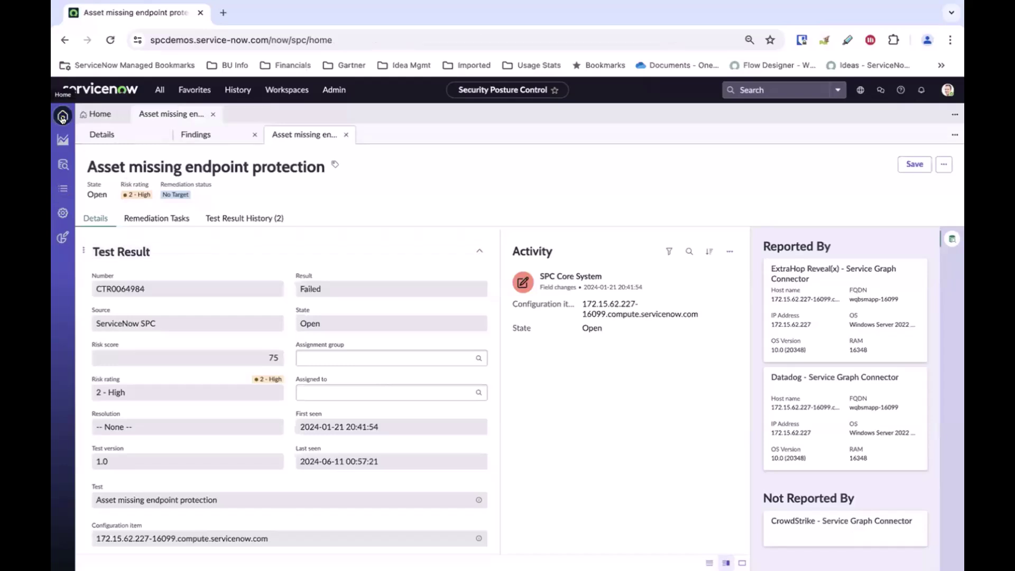
scroll(334, 324, "down", 1)
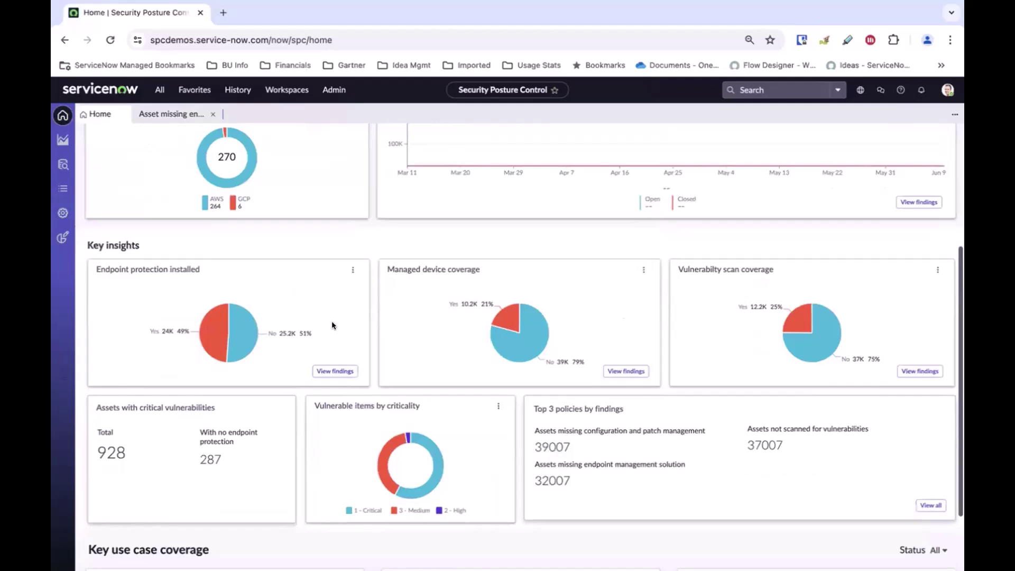
scroll(333, 324, "down", 1)
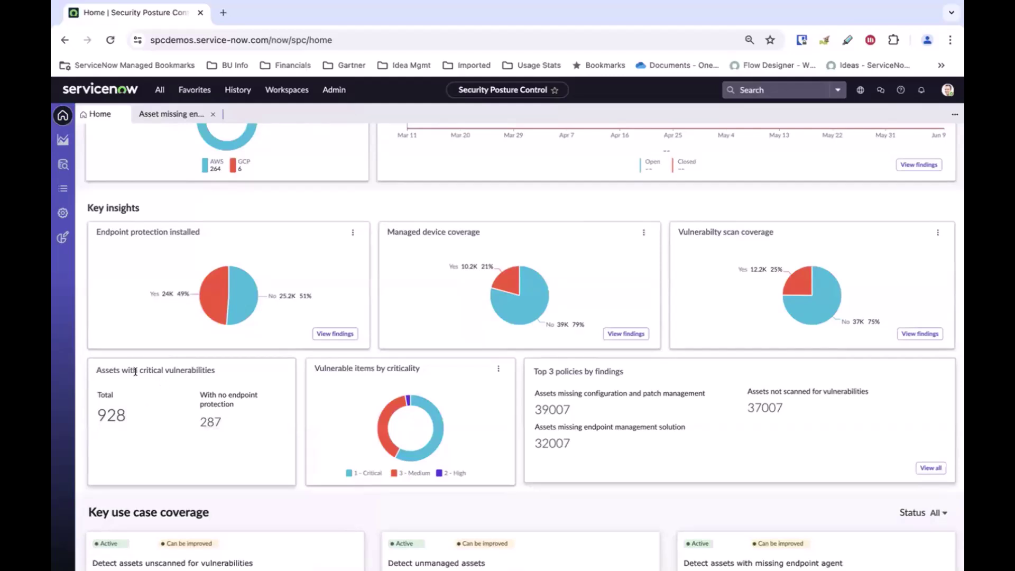
left_click(215, 423)
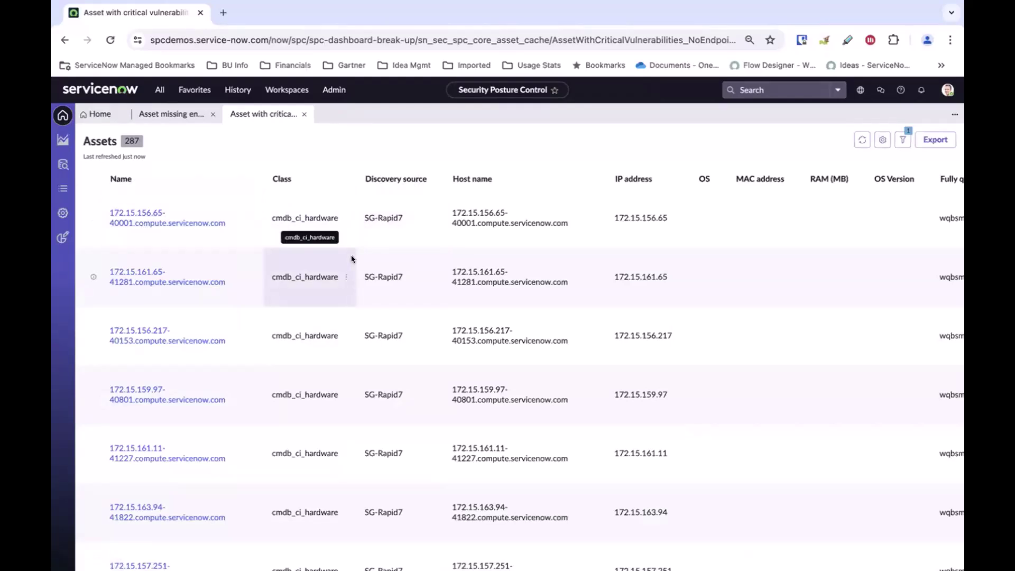
Open the first listed asset, 172.15.156.65-40001, and examine which connectors do and do not report it.
left_click(169, 222)
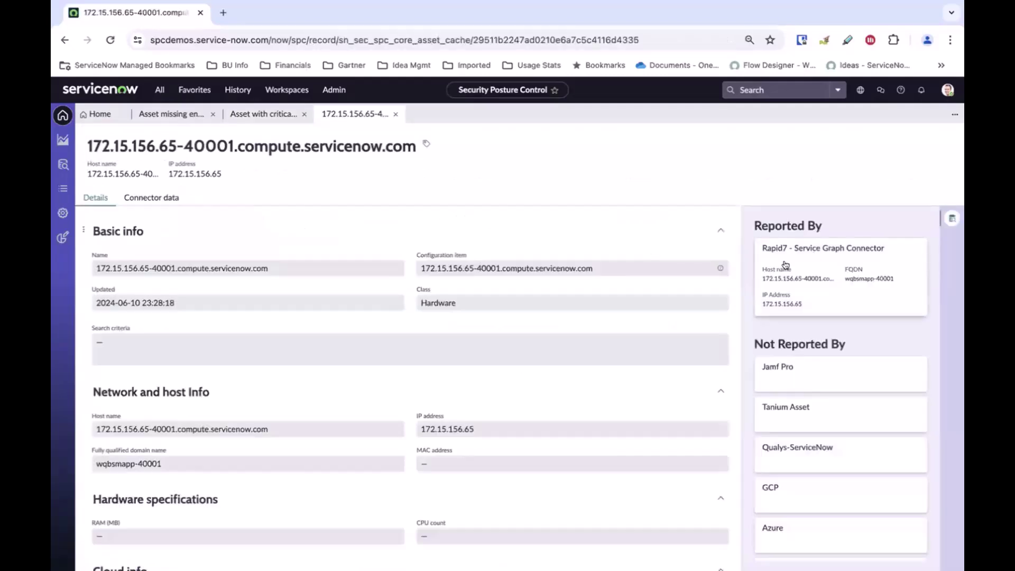
scroll(788, 431, "down", 1)
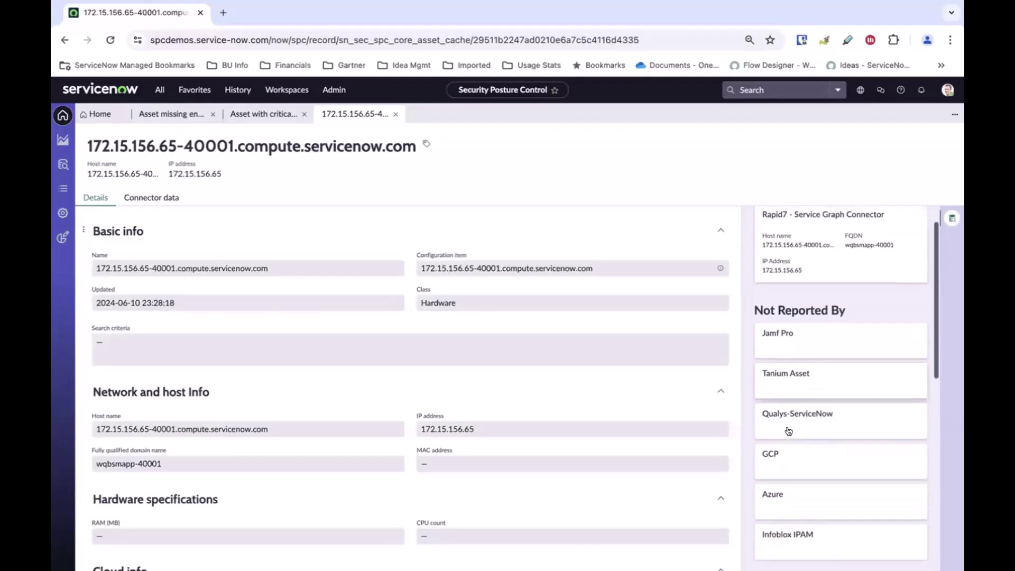
scroll(789, 431, "down", 3)
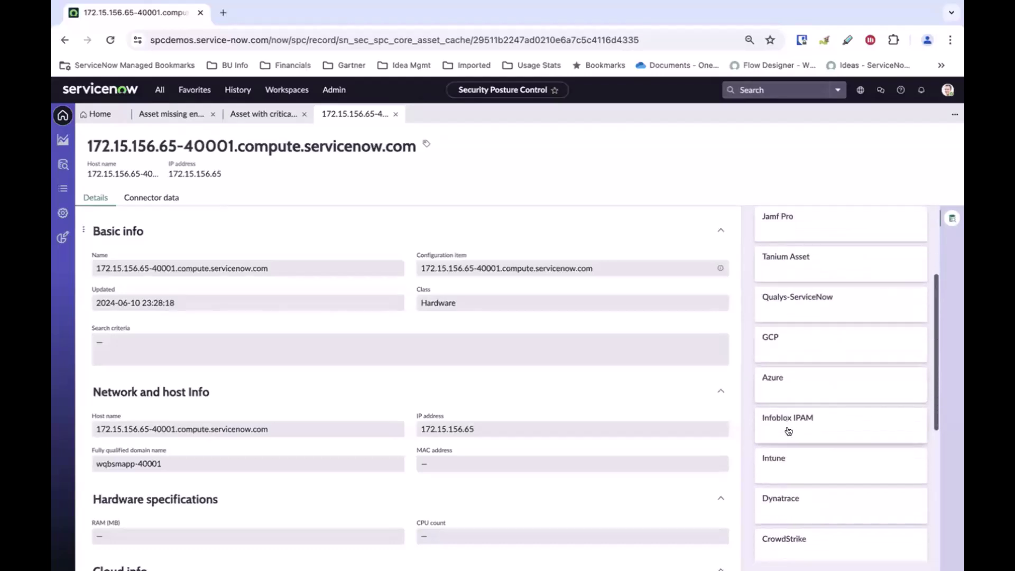
scroll(789, 431, "up", 4)
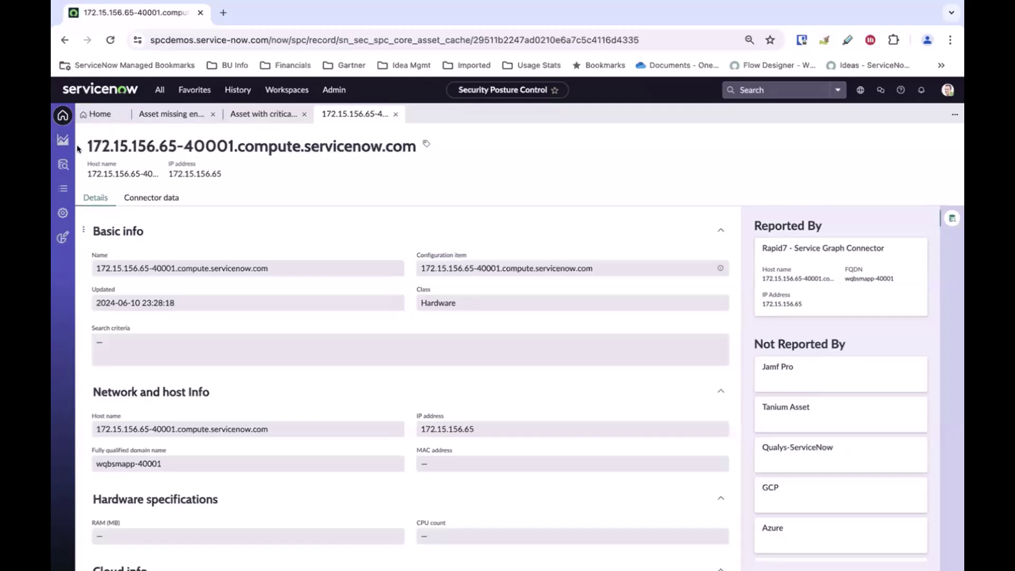
Create a new policy from the policies and findings list and set its asset type to Hardware Asset.
left_click(62, 188)
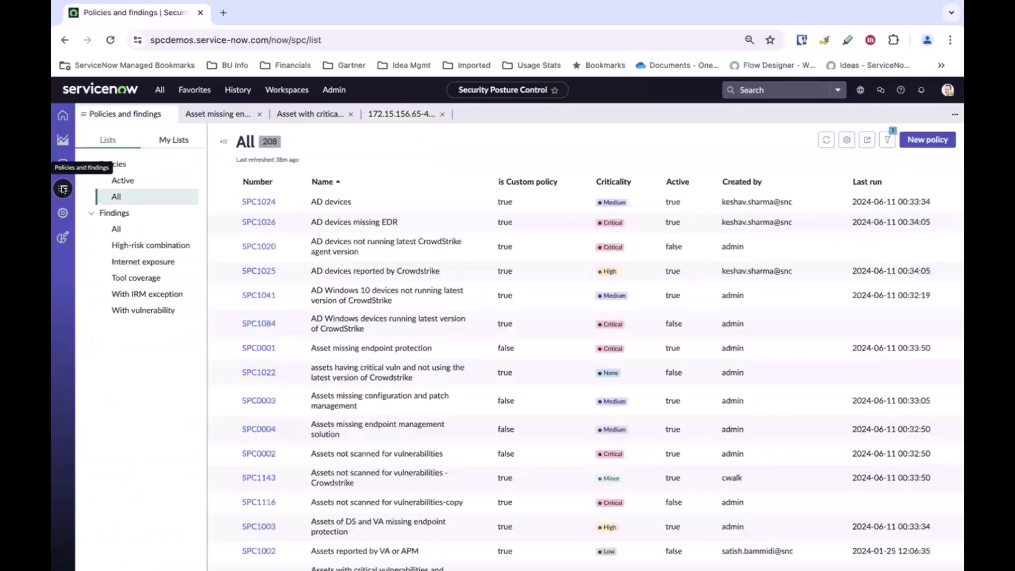
left_click(921, 140)
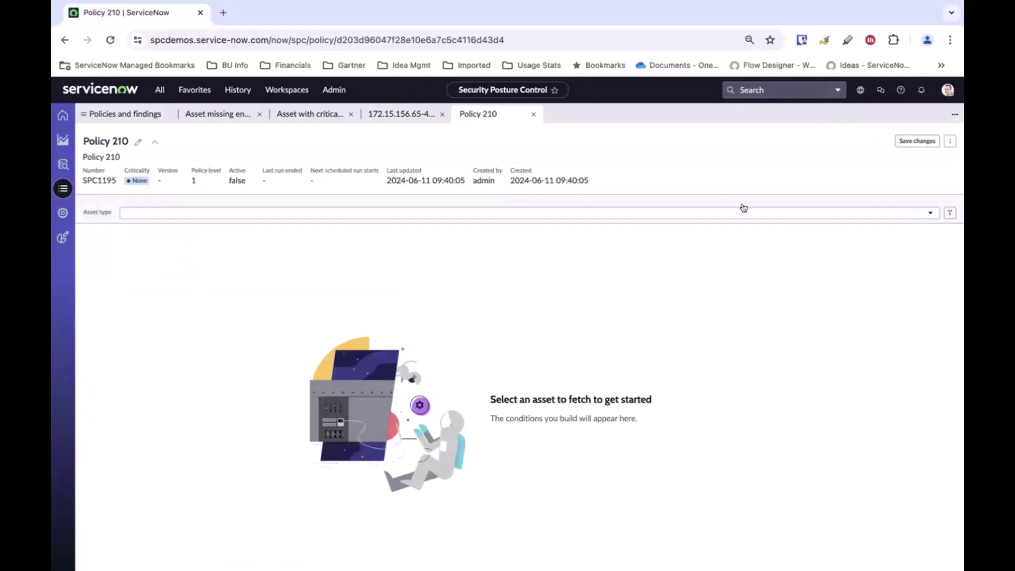
left_click(614, 213)
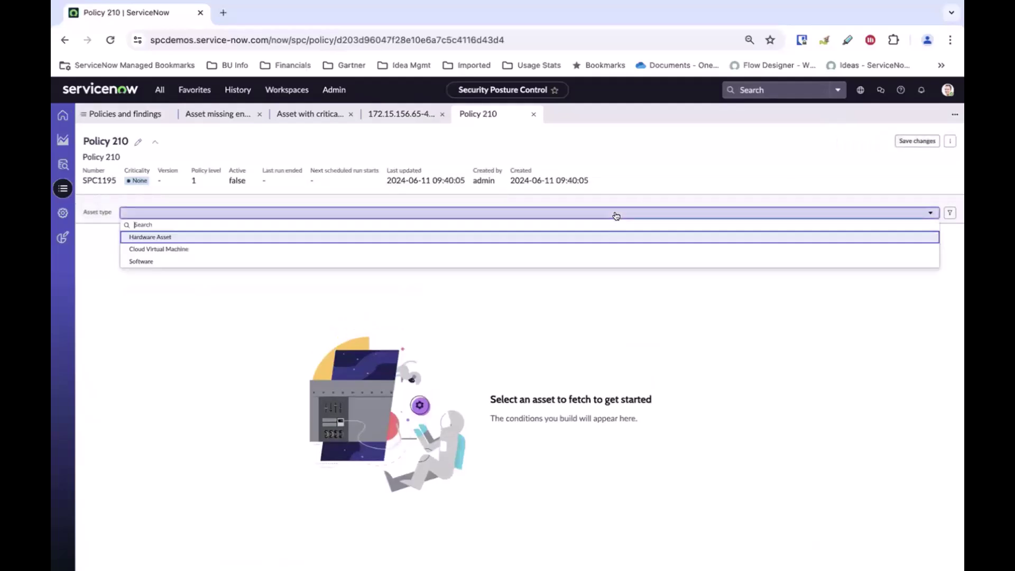
left_click(153, 237)
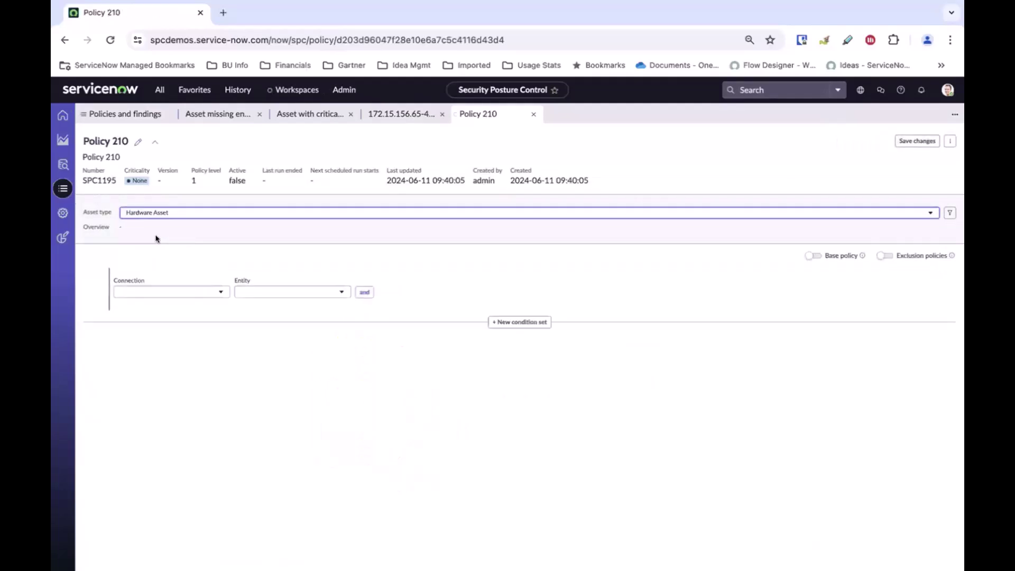
Define the first condition as Reported by Asset Source, with the property Source is Active Directory.
left_click(203, 293)
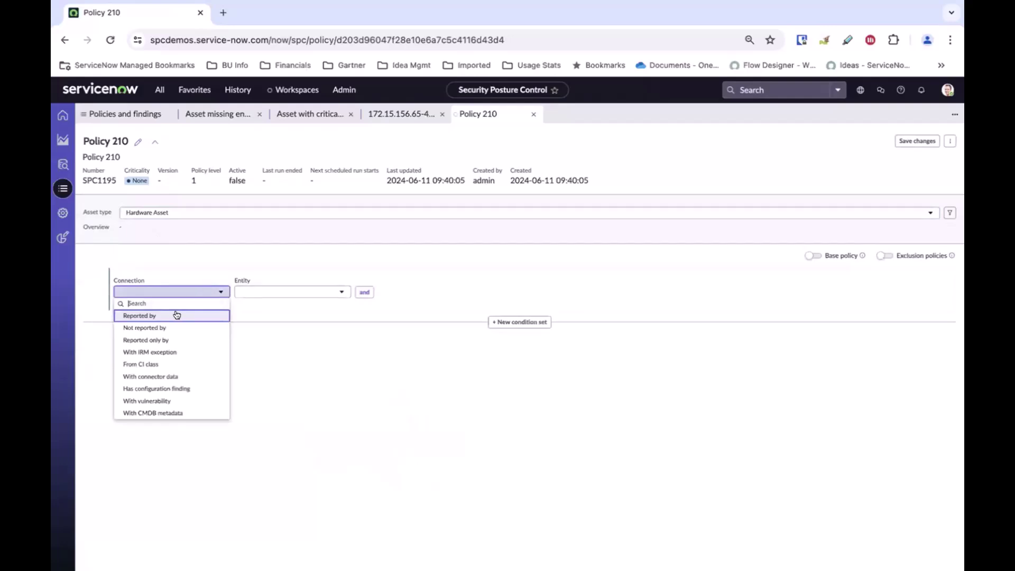
left_click(176, 315)
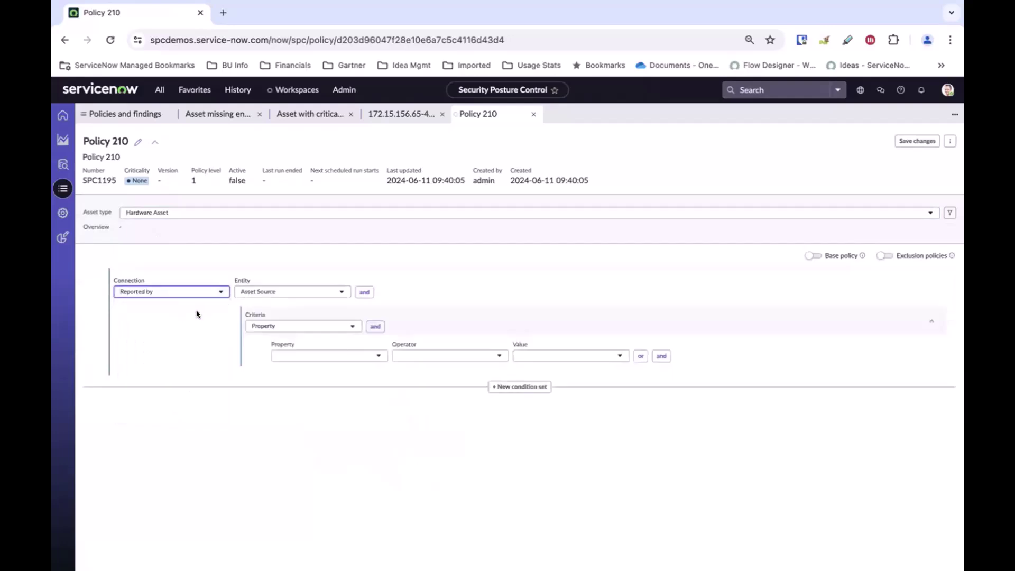
left_click(331, 356)
left_click(302, 392)
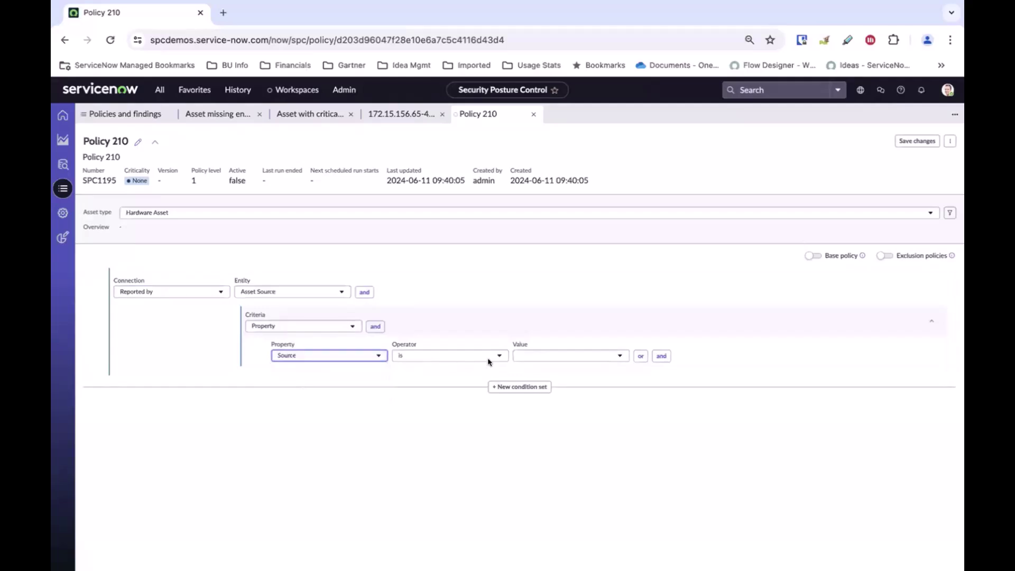
left_click(554, 359)
left_click(547, 379)
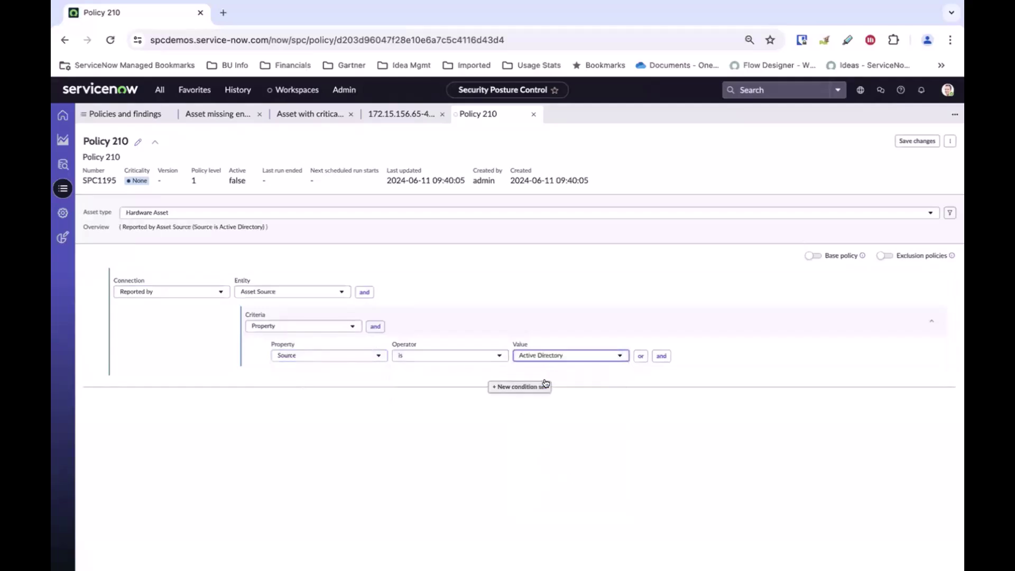
Add an AND condition with the connection With CMDB metadata and Property as its criteria.
left_click(364, 291)
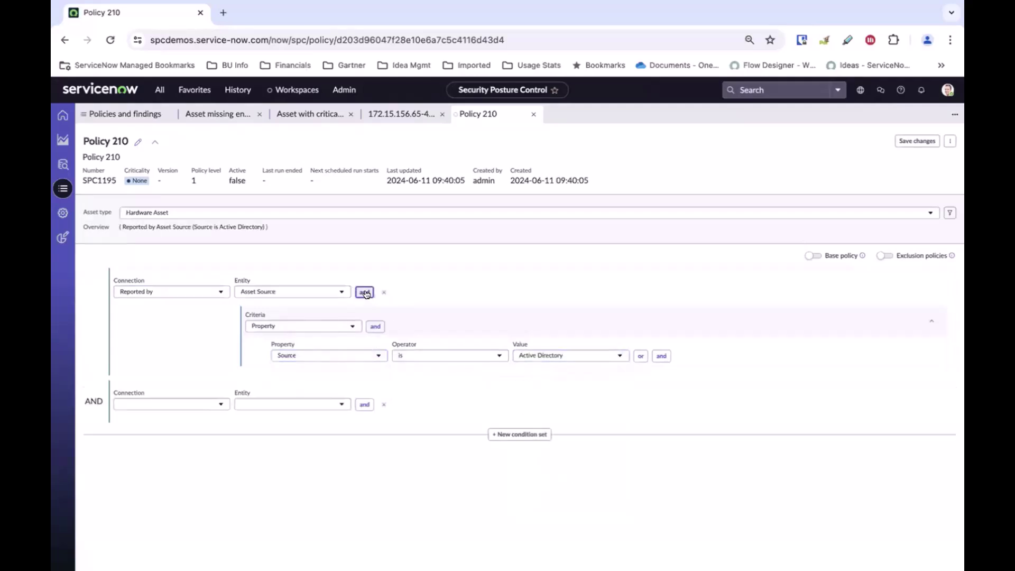
left_click(214, 405)
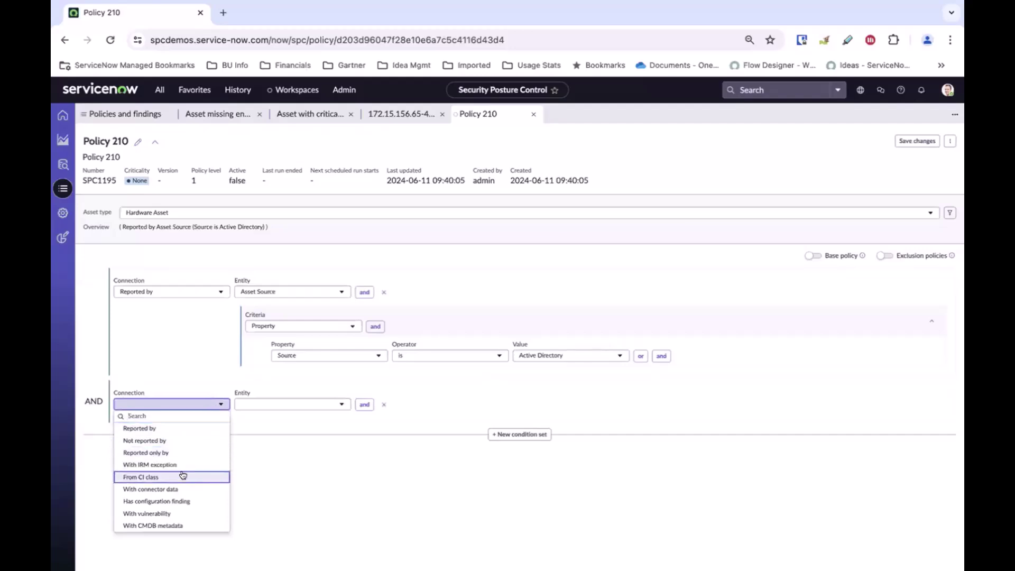
left_click(165, 525)
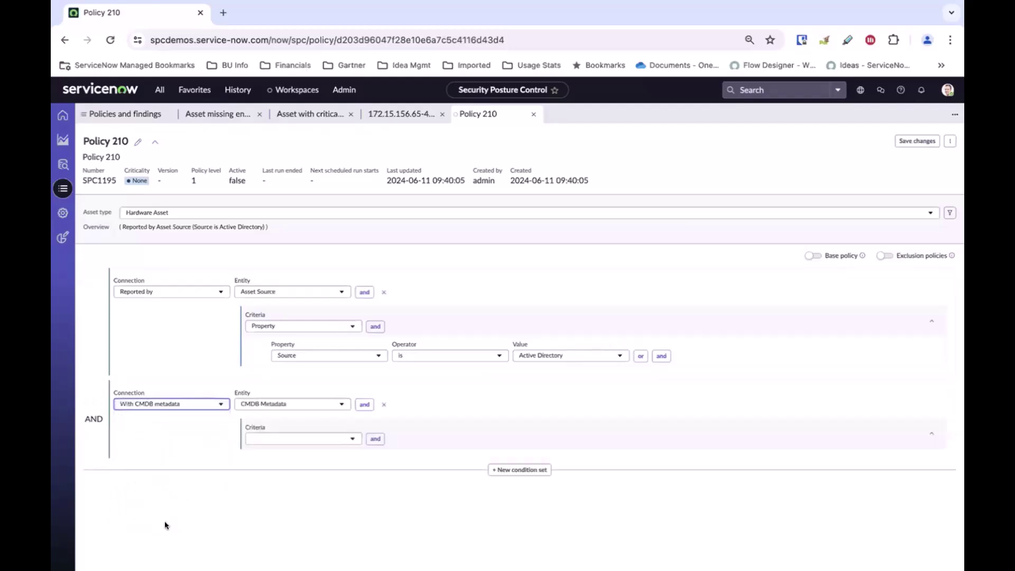
left_click(347, 435)
left_click(302, 461)
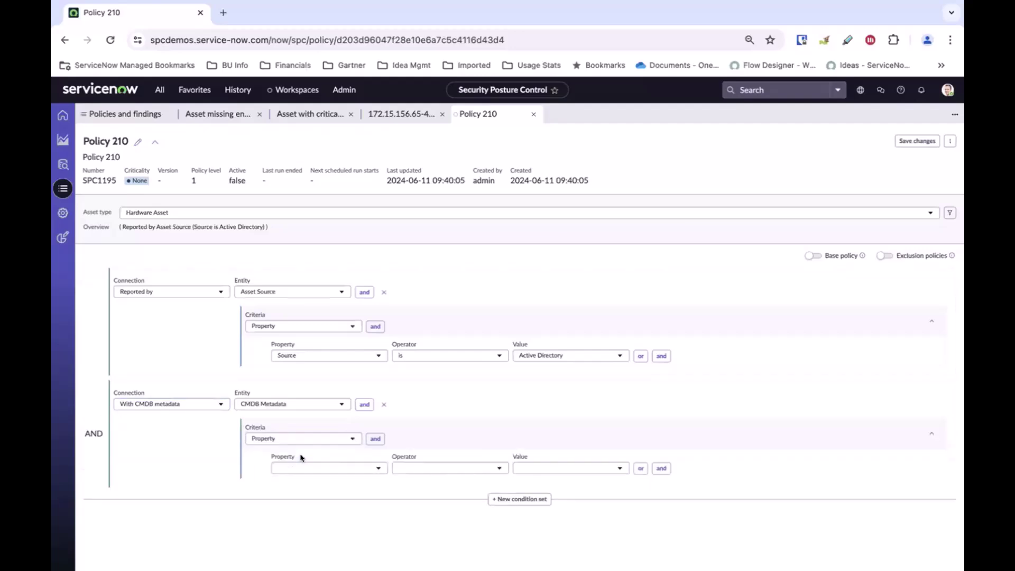
Set the CMDB metadata criterion to OS contains "windows 10".
left_click(333, 465)
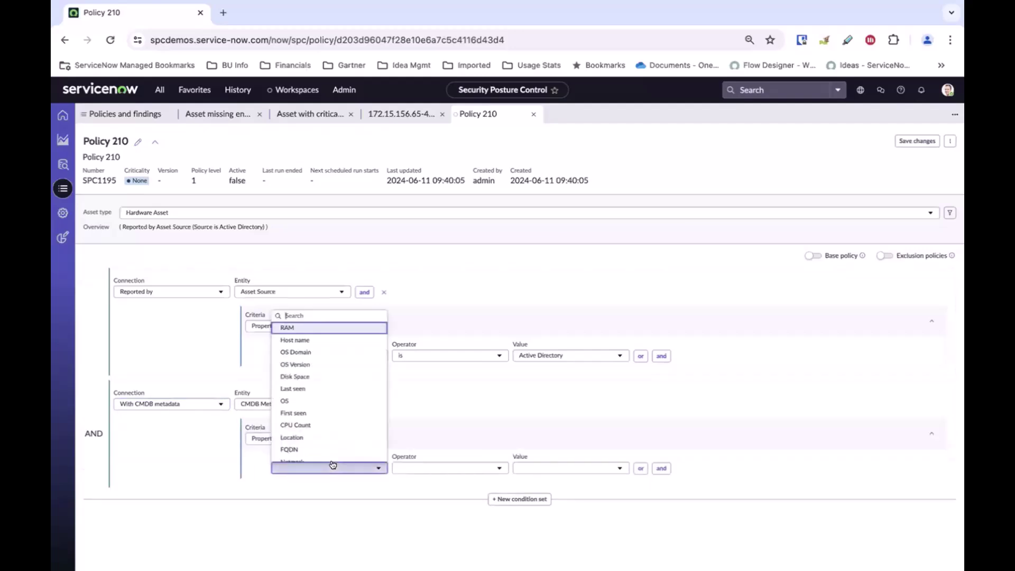
type("os")
left_click(291, 440)
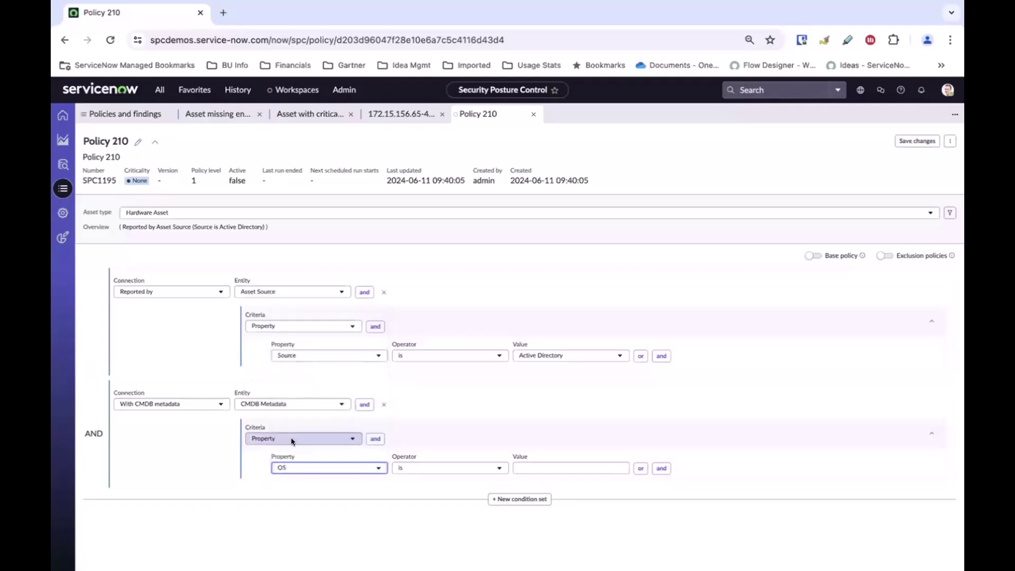
left_click(481, 467)
left_click(481, 518)
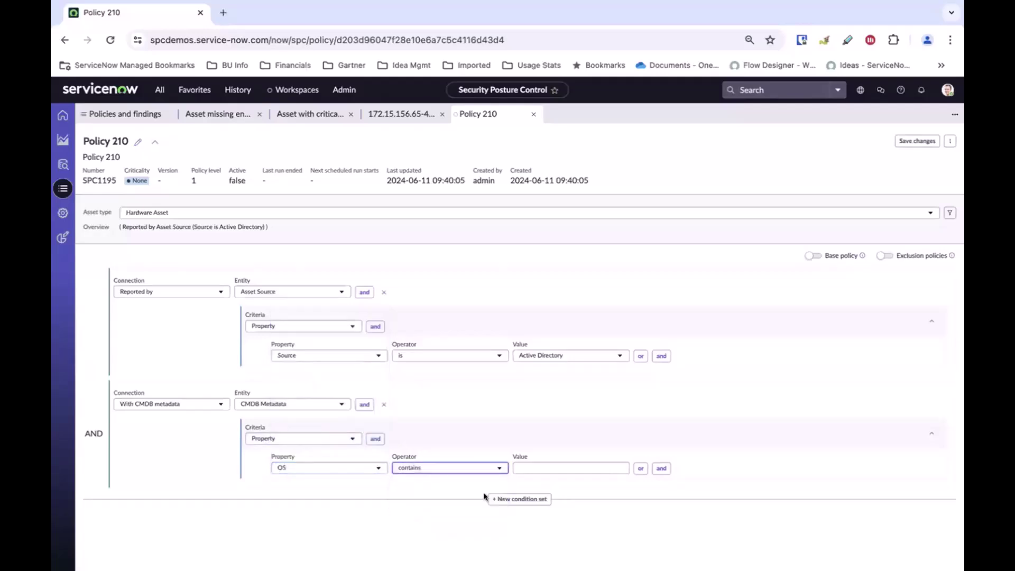
left_click(534, 468)
type("window")
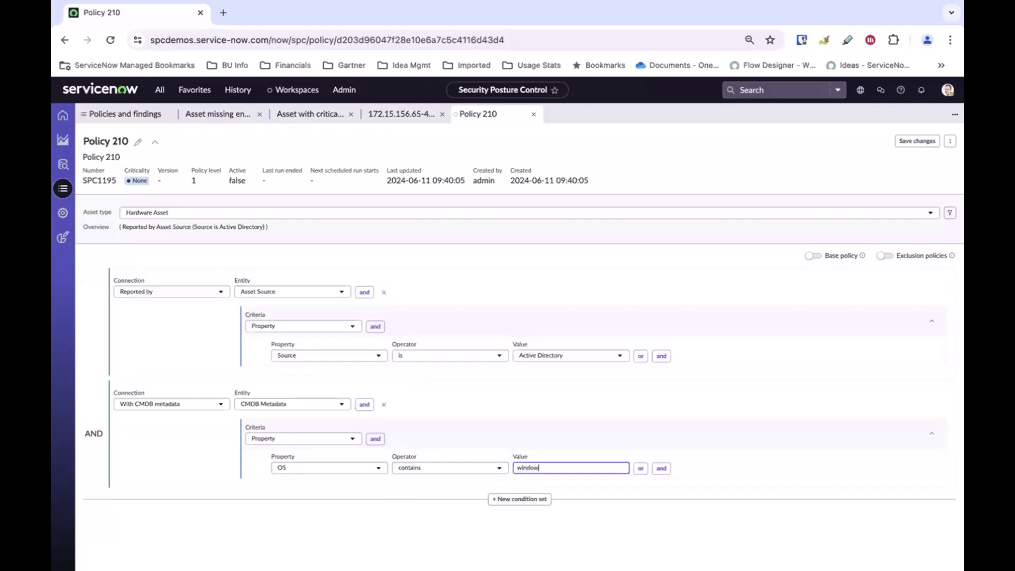
type("s 10")
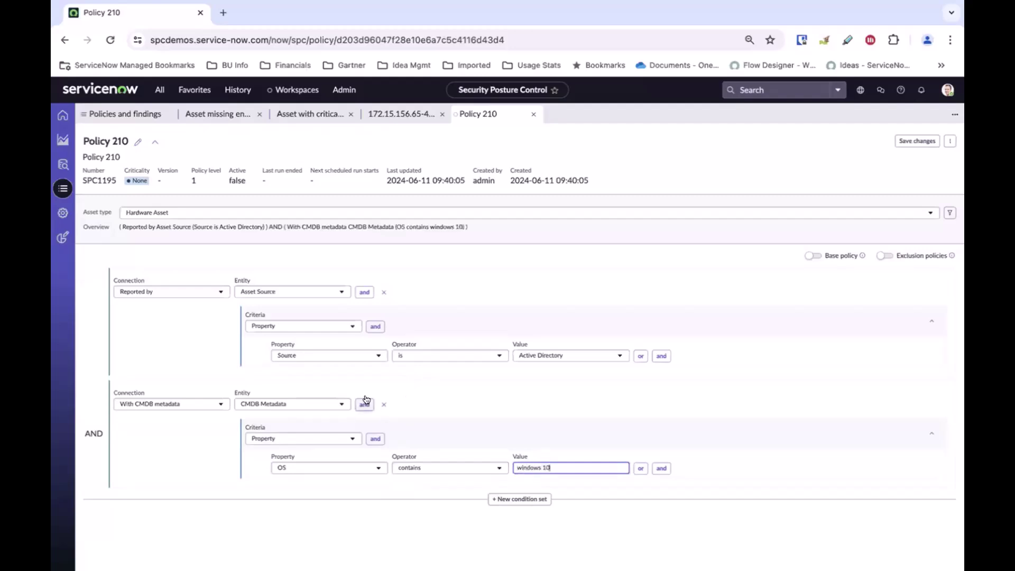
Add a third AND condition, Not reported by Asset Source, with the property Source is CrowdStrike.
left_click(364, 404)
left_click(214, 517)
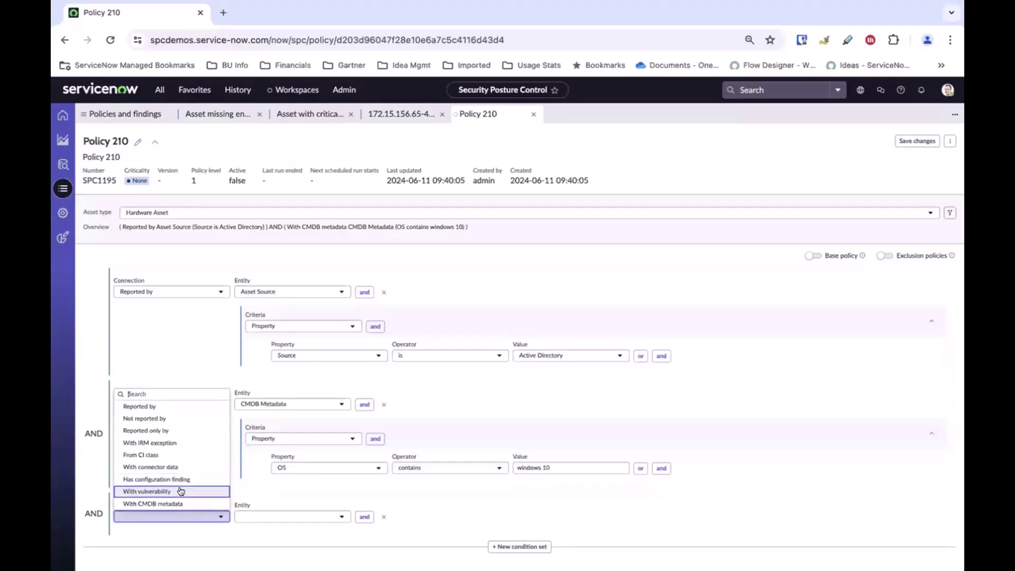
left_click(162, 418)
scroll(307, 485, "down", 2)
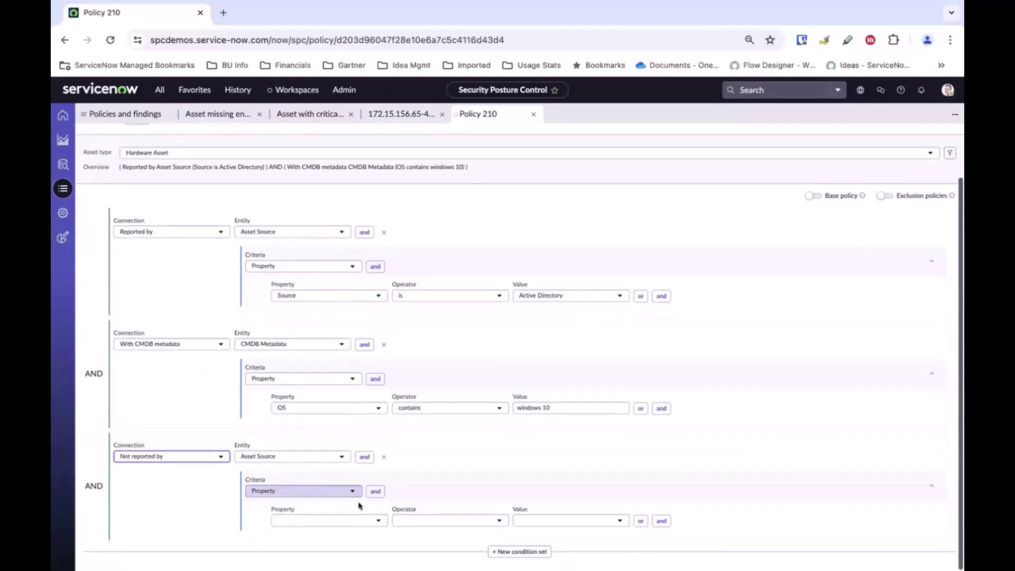
left_click(356, 520)
left_click(297, 555)
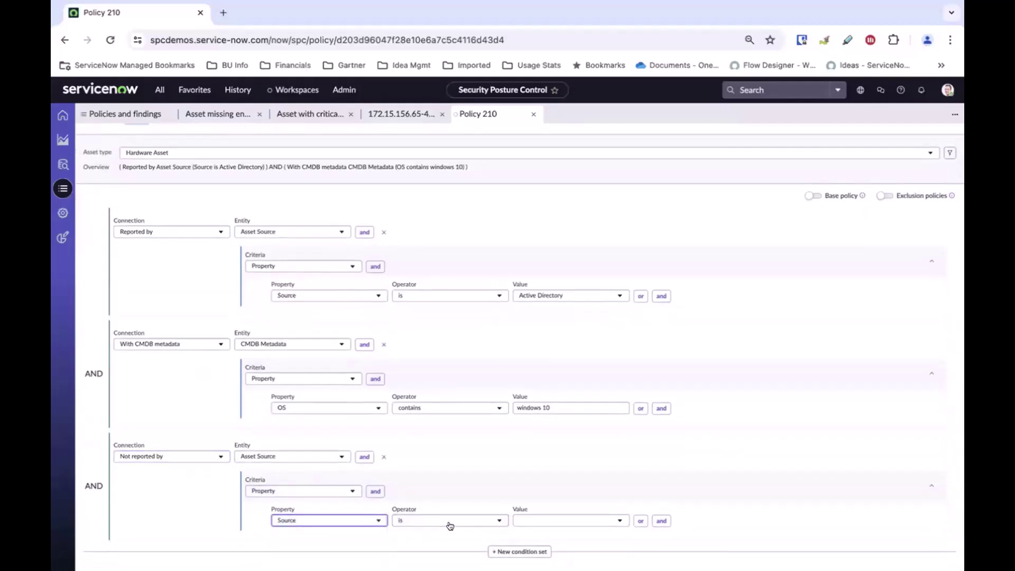
left_click(450, 525)
left_click(572, 519)
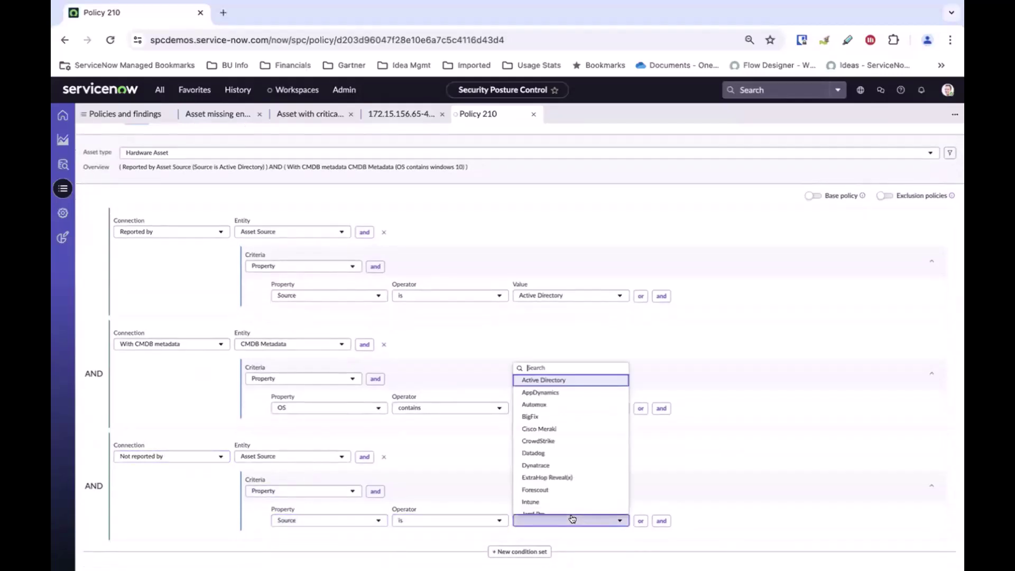
type("Crow")
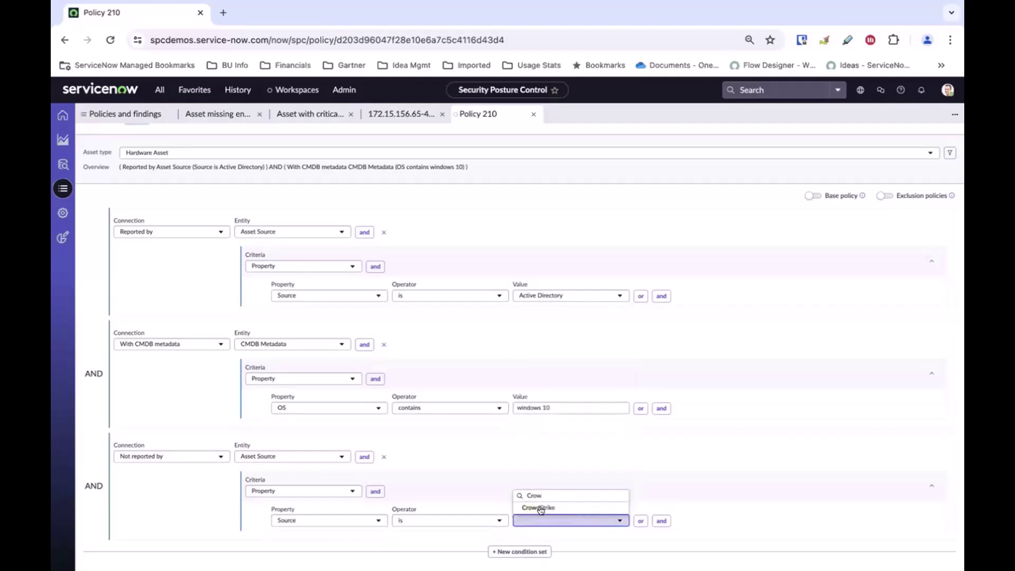
left_click(542, 506)
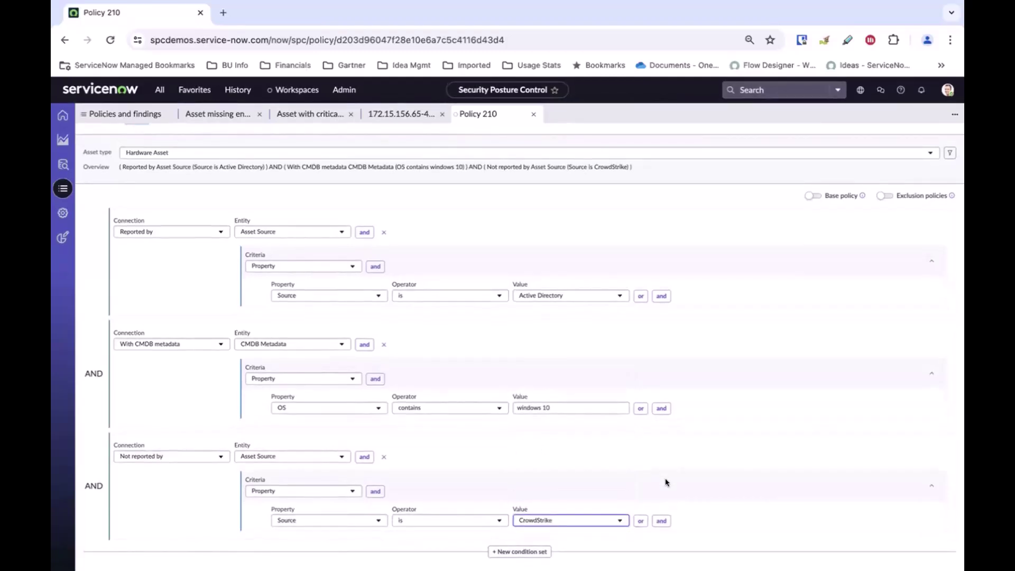
Add an empty AND property row beneath the CrowdStrike source criterion and check which properties it offers.
left_click(661, 520)
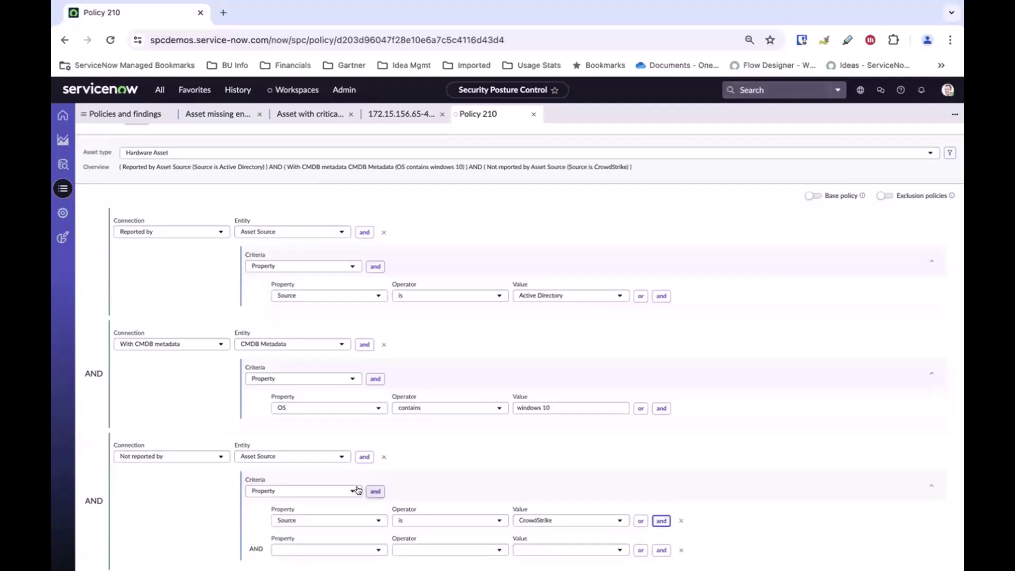
left_click(346, 550)
scroll(393, 496, "down", 1)
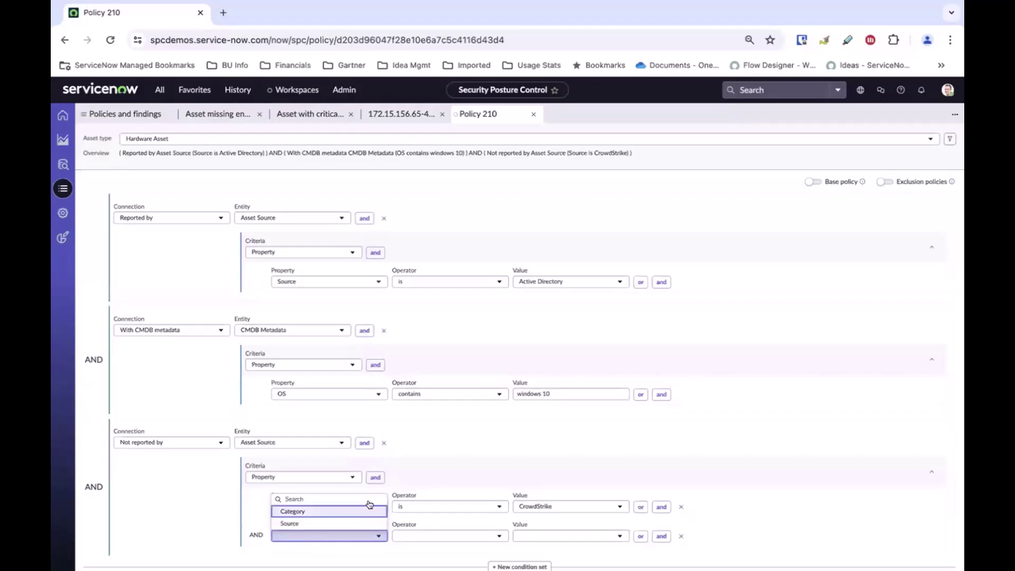
left_click(325, 445)
left_click(325, 445)
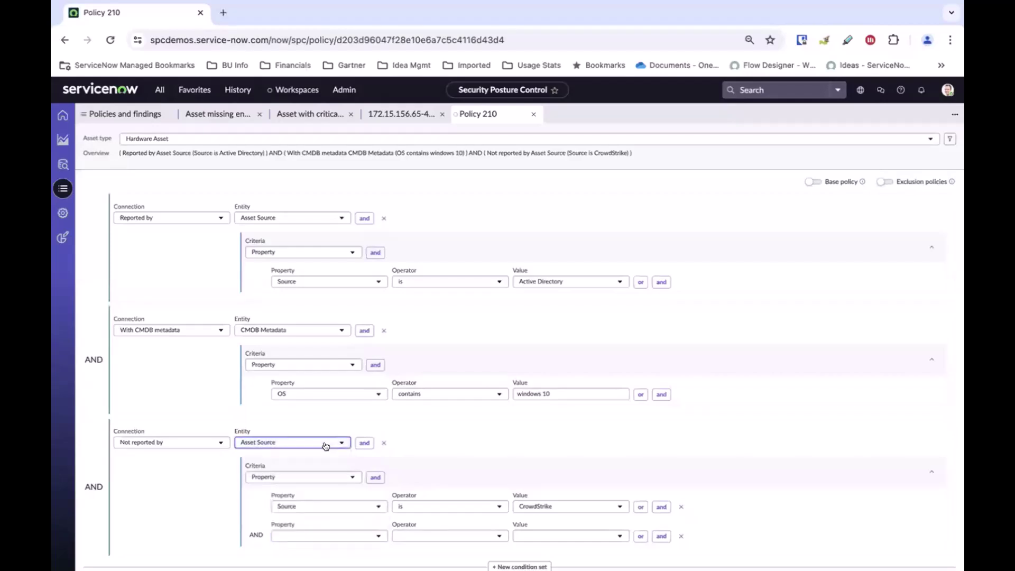
Look through the full list of properties available for the CMDB Metadata criterion.
left_click(355, 366)
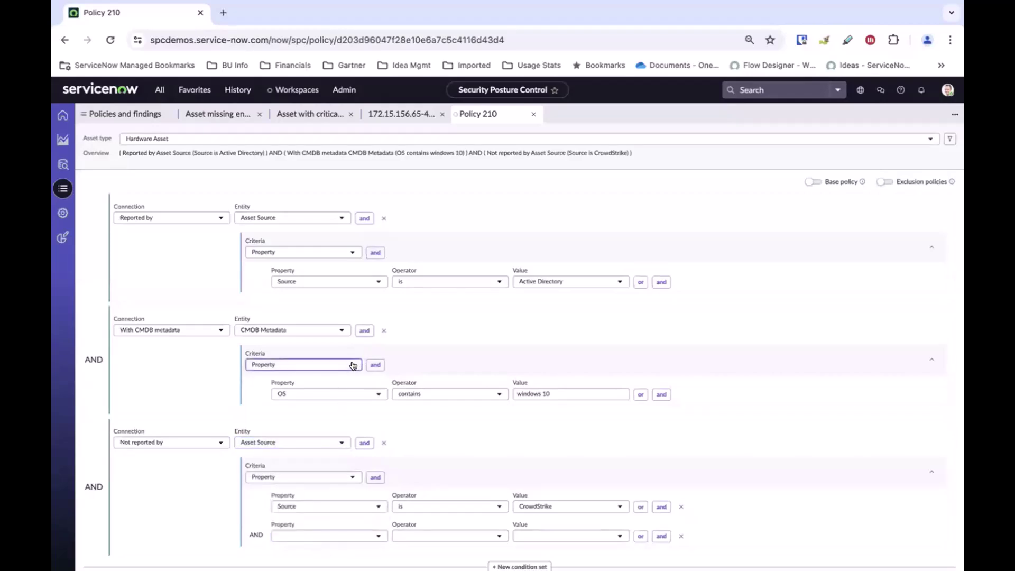
left_click(354, 364)
left_click(349, 396)
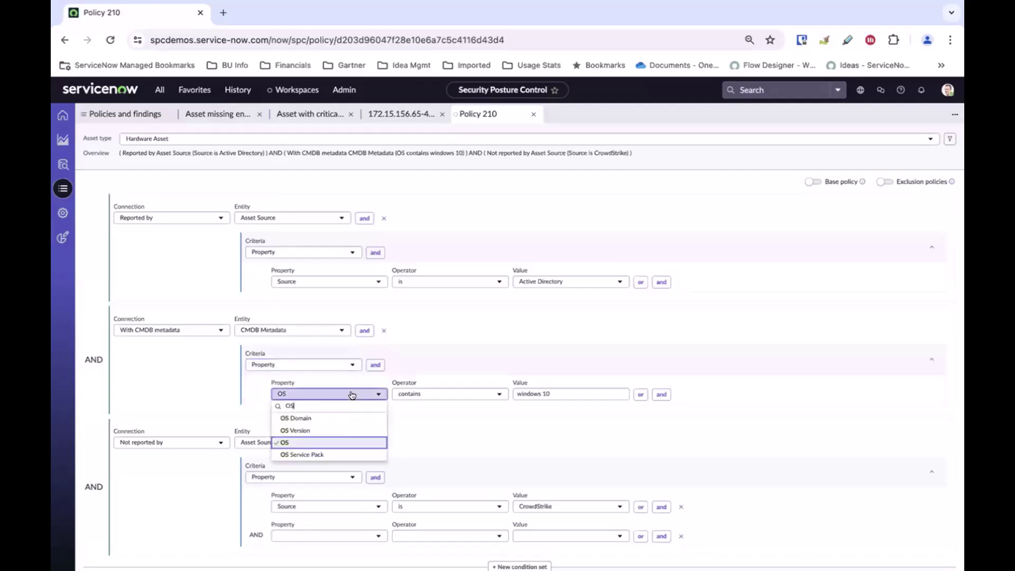
key("BackSpace")
key("BackSpace")
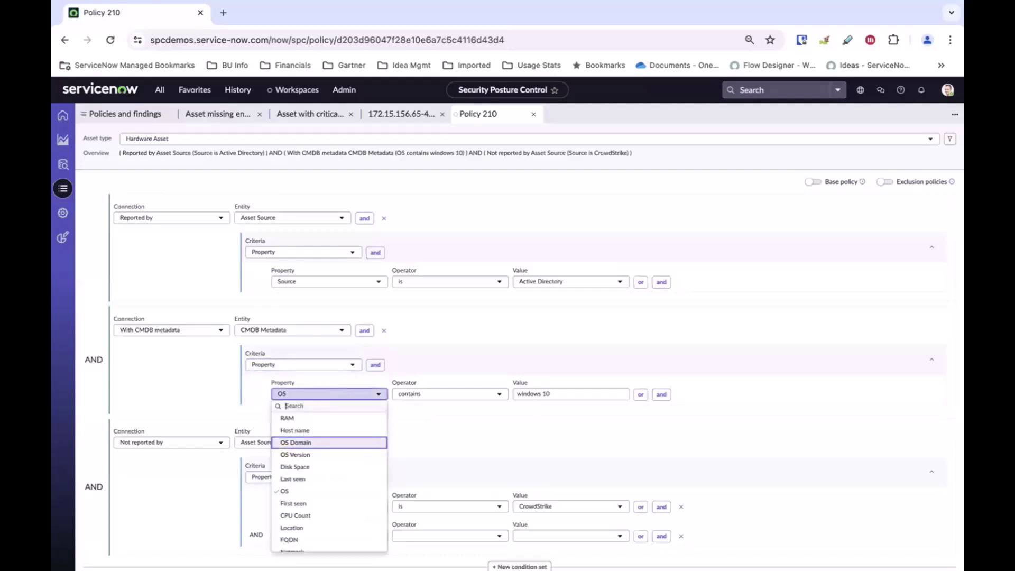
scroll(342, 465, "down", 3)
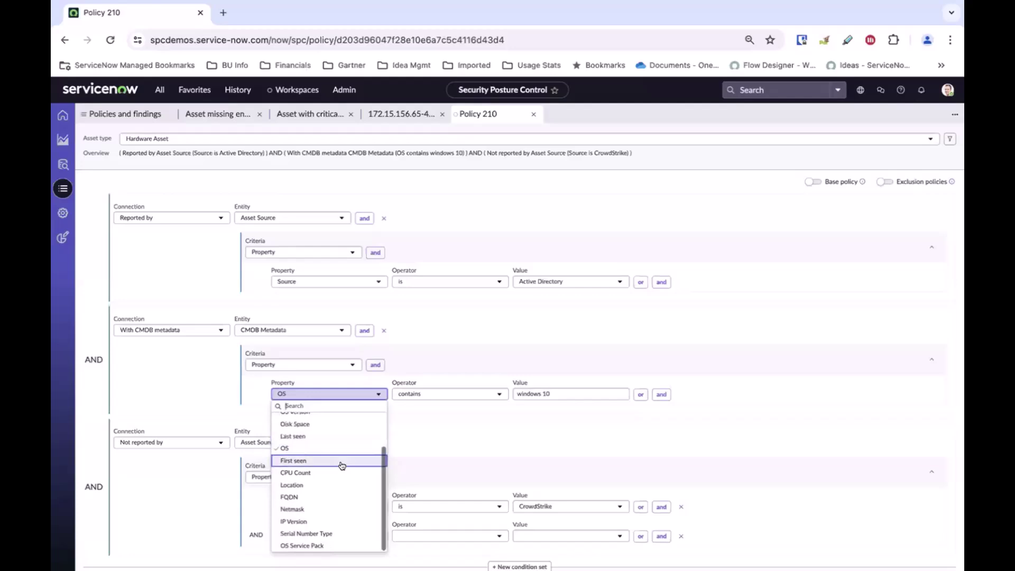
scroll(342, 466, "up", 1)
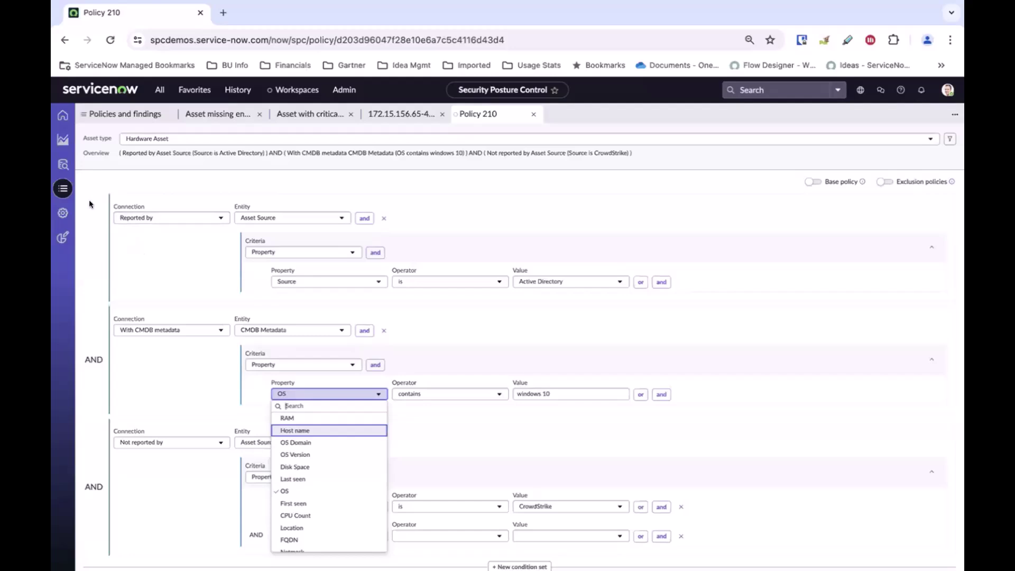
From the custom insights, open aws-windows-oracle among the matched AWS Windows Servers missing Crowdstrike and review which sources do and do not report it.
left_click(62, 140)
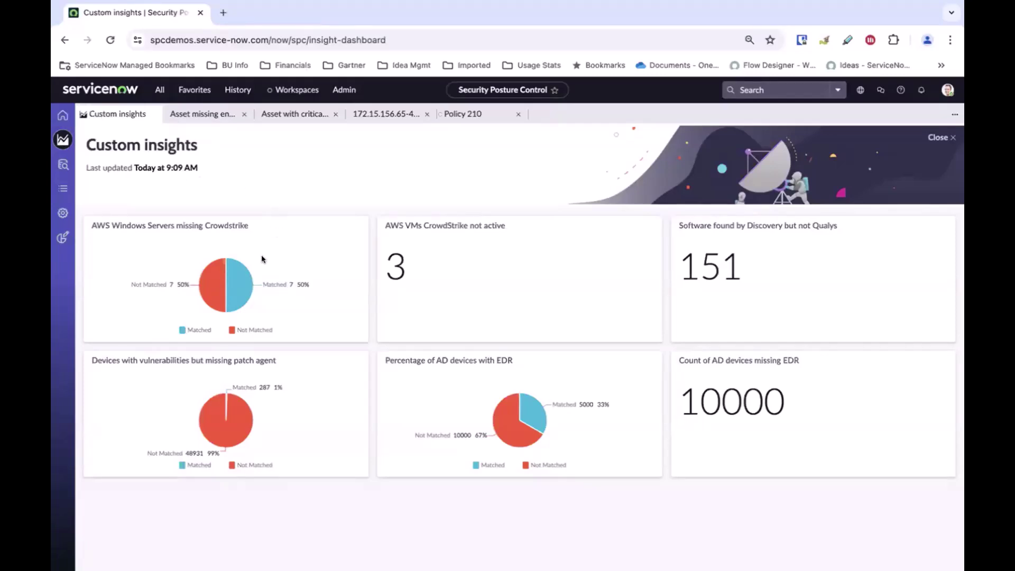
left_click(240, 286)
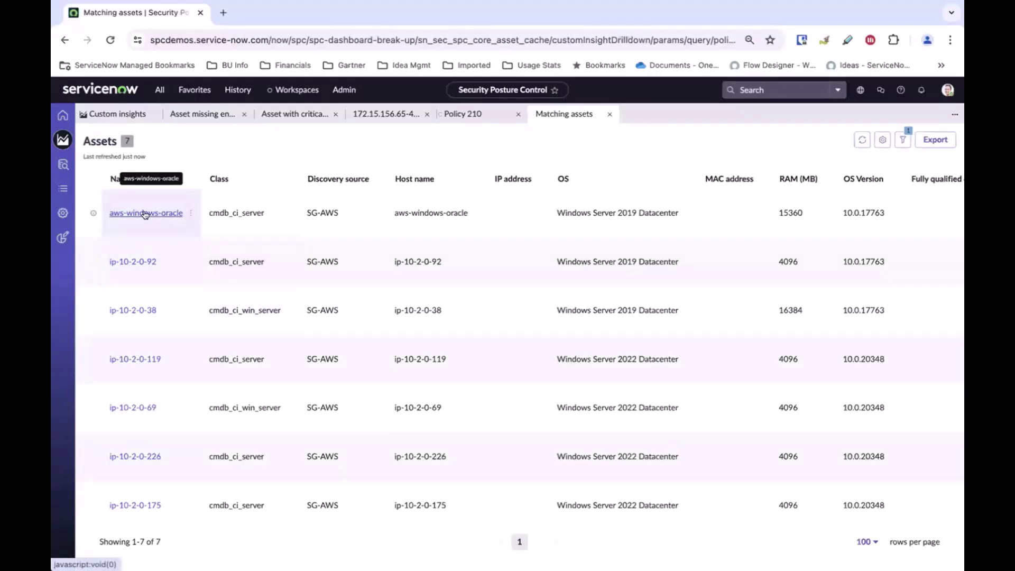
left_click(146, 214)
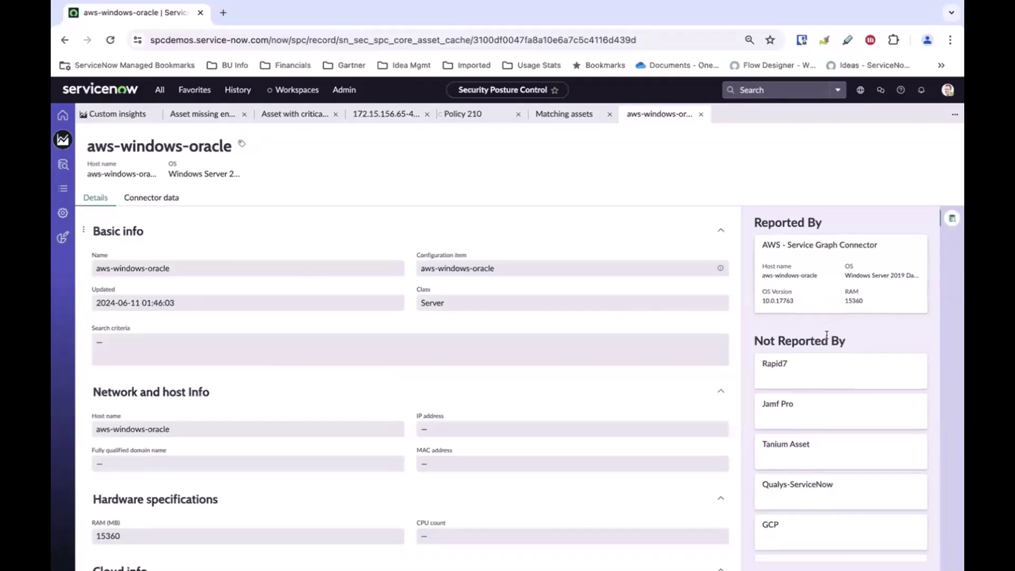
scroll(827, 335, "down", 1)
scroll(827, 336, "down", 3)
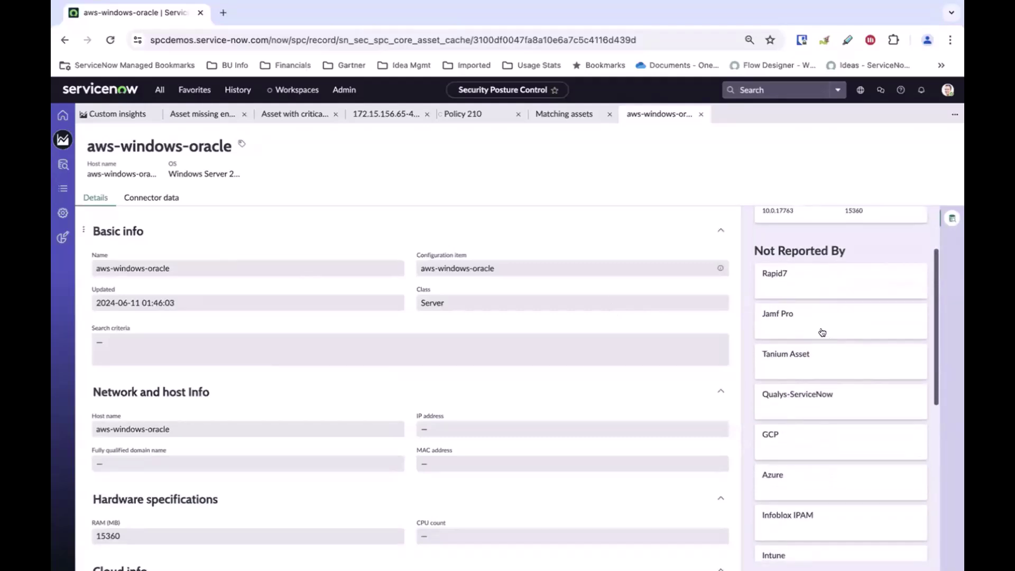
scroll(798, 476, "down", 2)
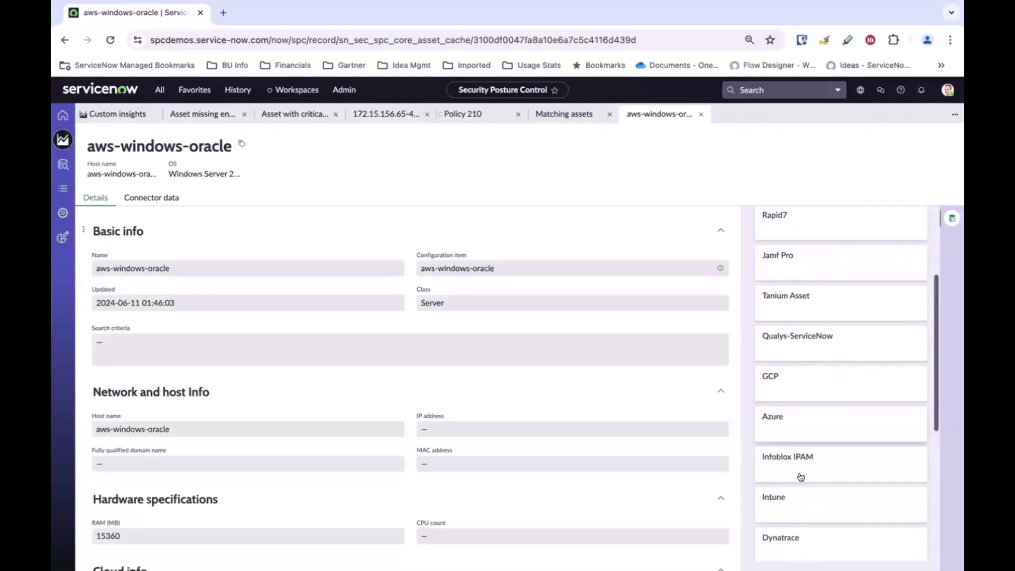
scroll(801, 477, "up", 5)
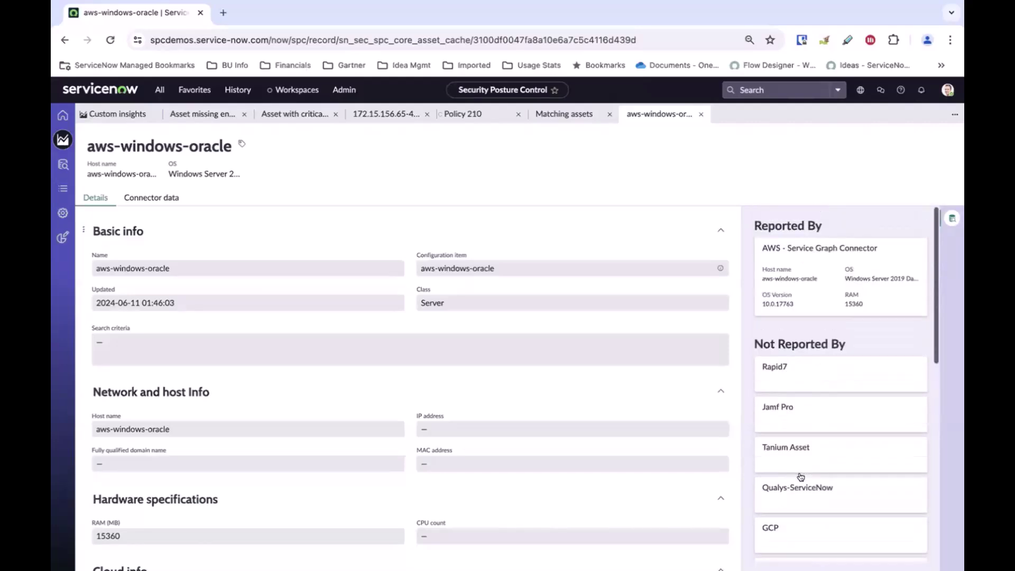
Create a new comparison chart insight using the Inactive EDR policy with the insight label "No crowdstrike".
left_click(61, 238)
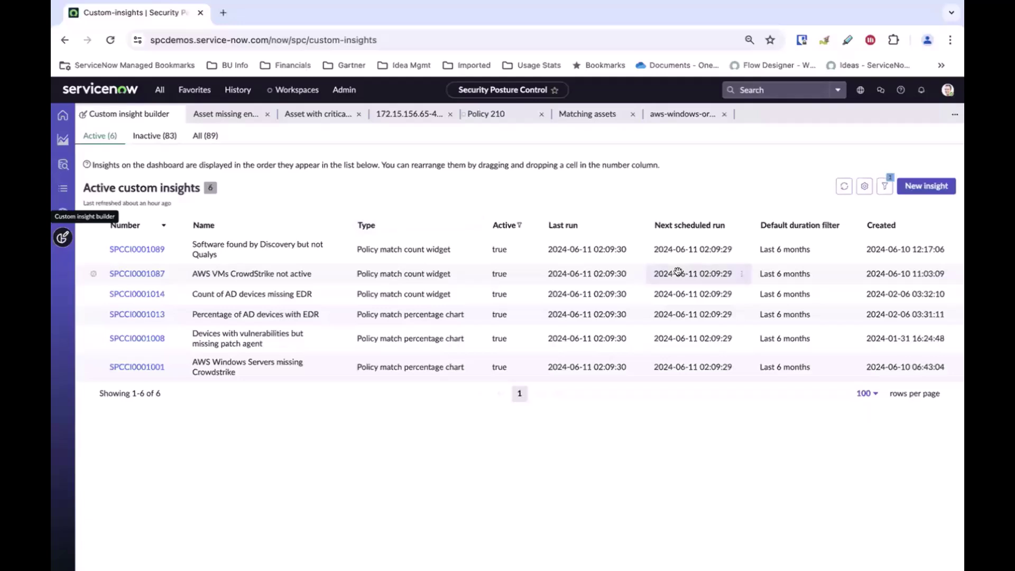
left_click(927, 187)
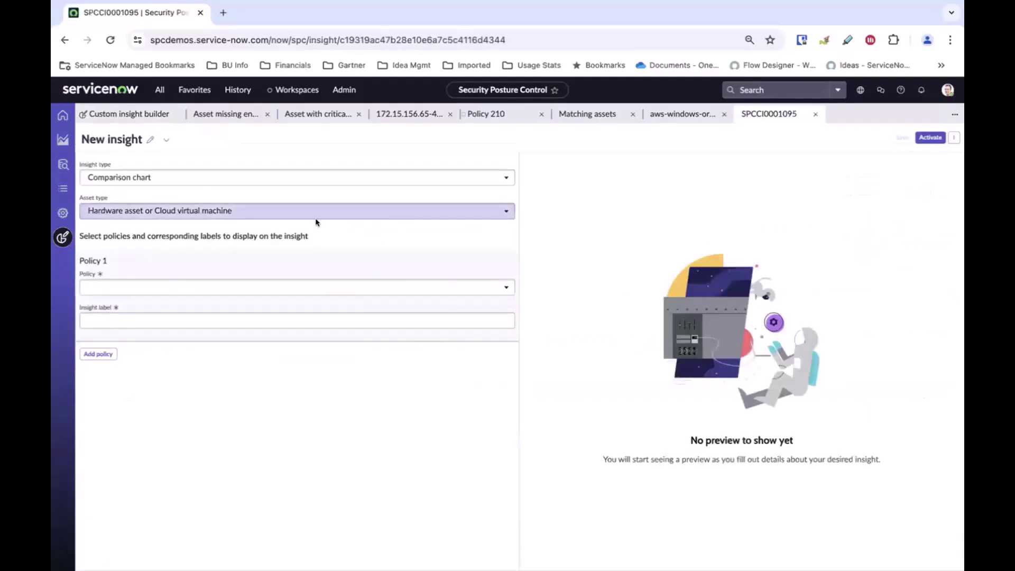
left_click(201, 288)
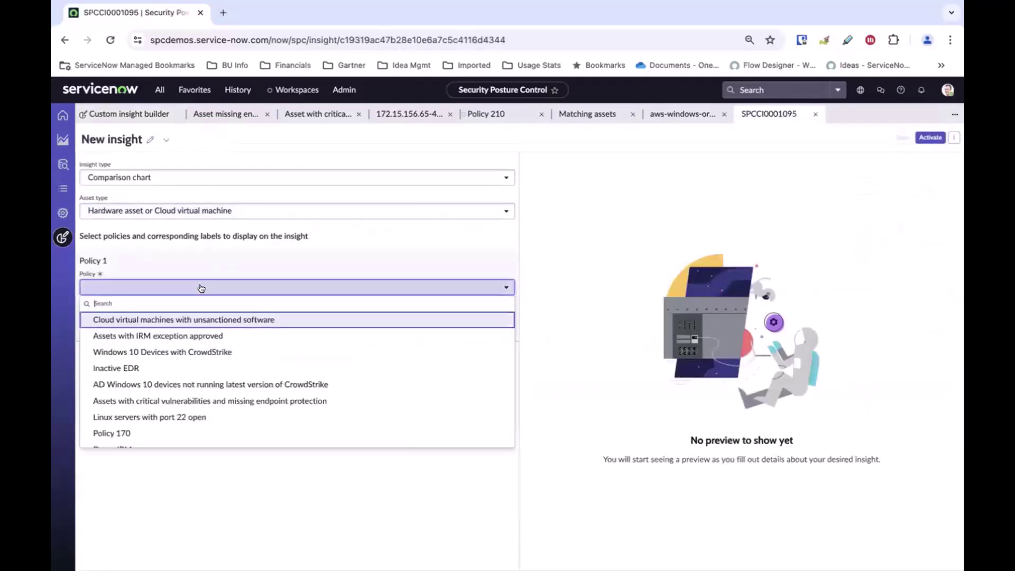
left_click(139, 367)
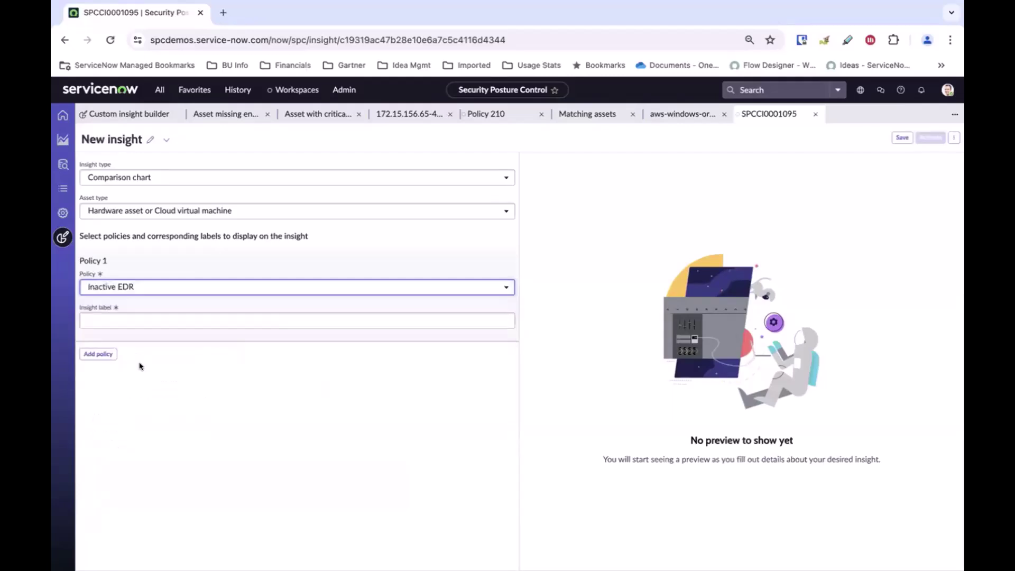
left_click(145, 316)
type("No c")
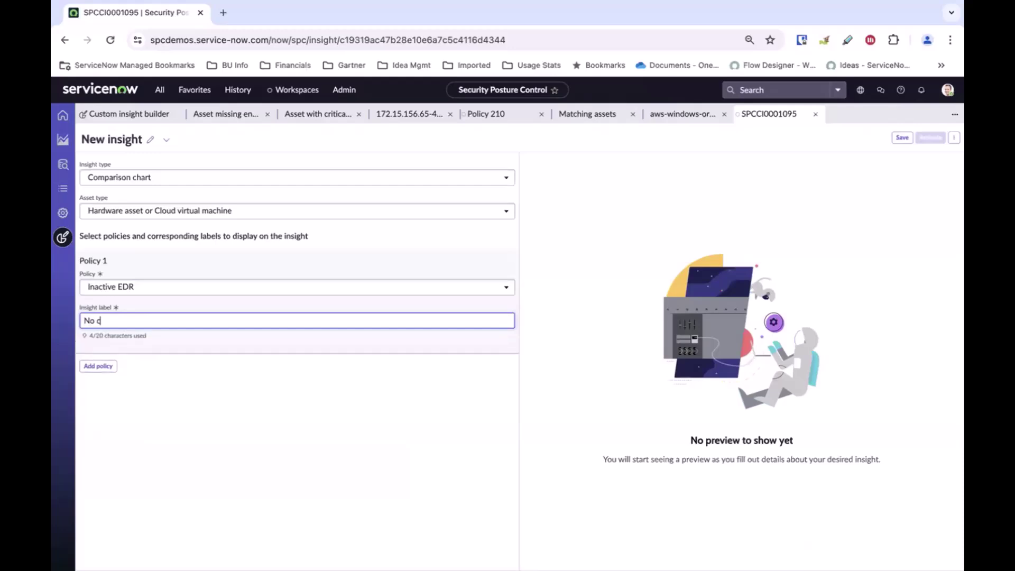
type("rowdstrike")
key("Tab")
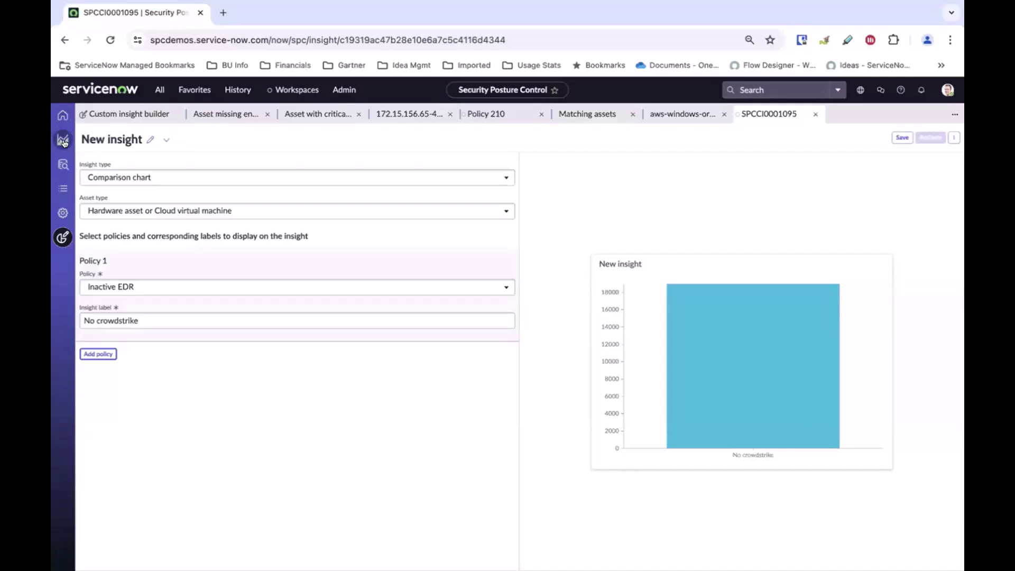
Filter all policies to names containing "software" and open the active policy Software found by Discovery but not by Qualys.
left_click(63, 187)
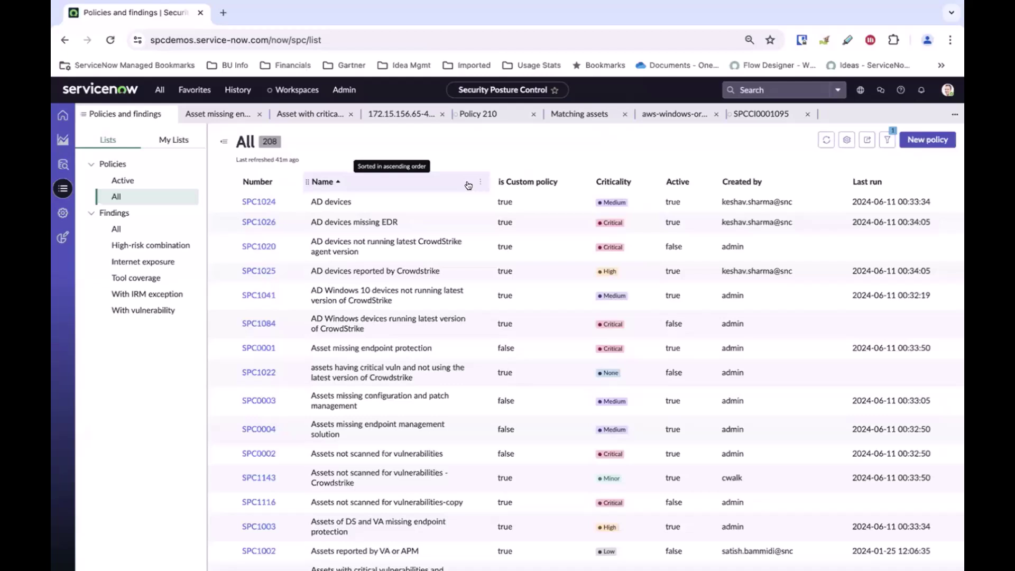
left_click(480, 182)
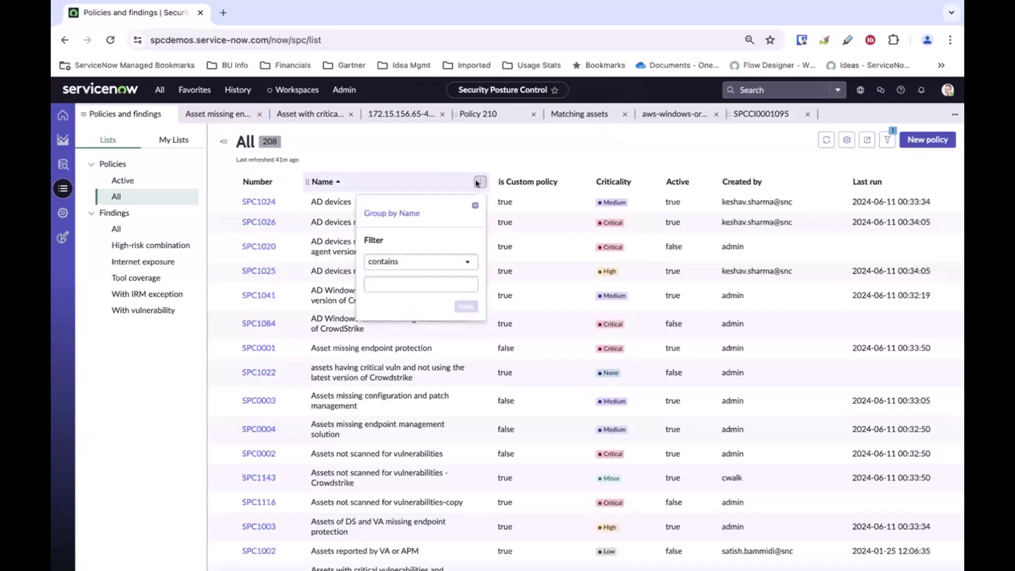
left_click(393, 284)
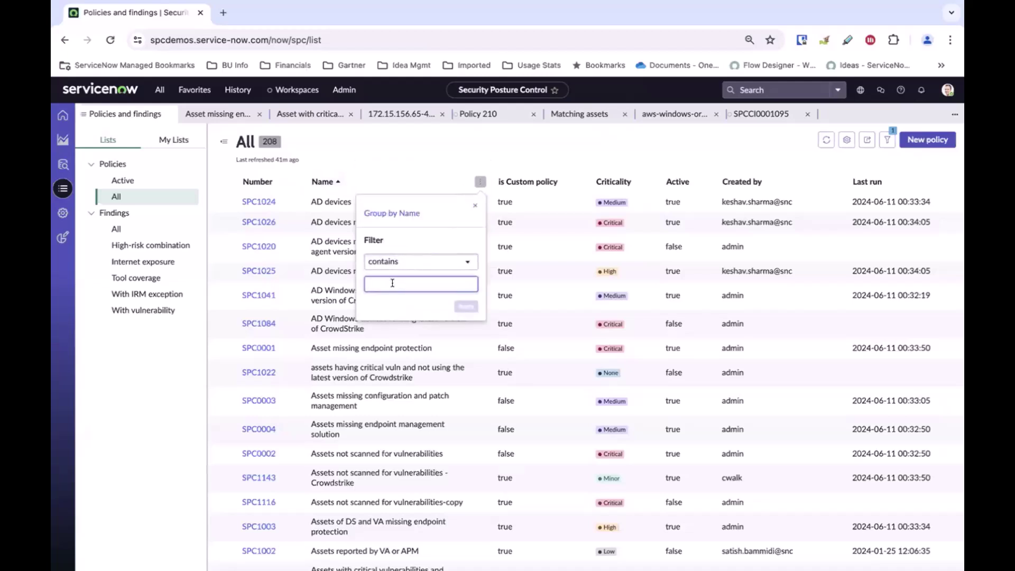
type("softwaare")
key("Return")
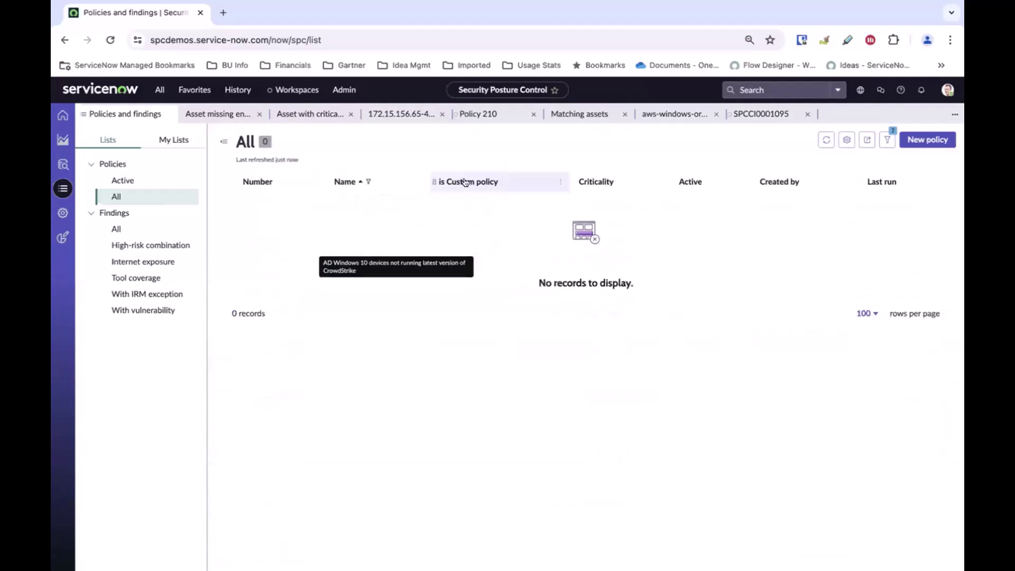
left_click(421, 181)
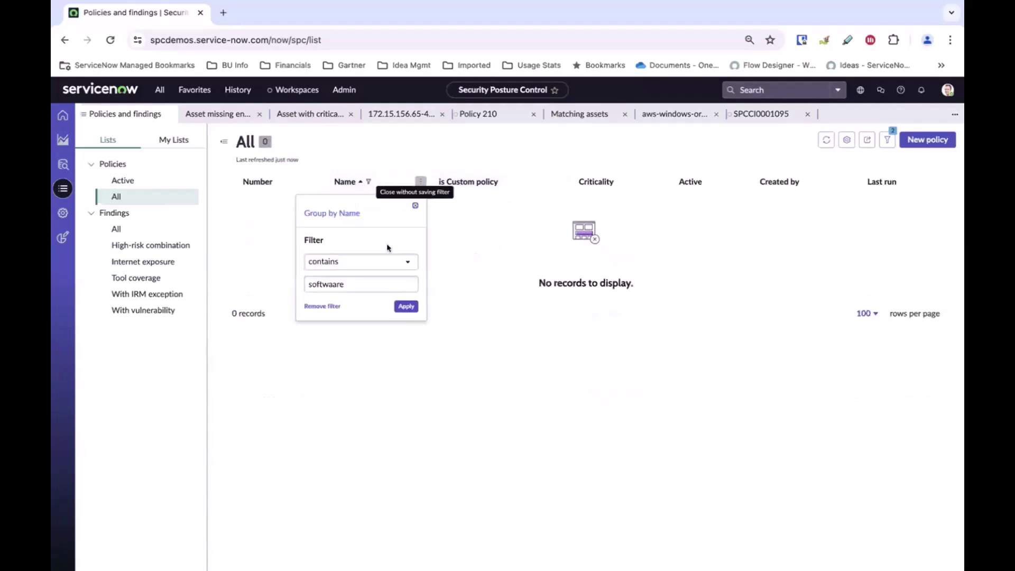
left_click(333, 284)
key("BackSpace")
key("Return")
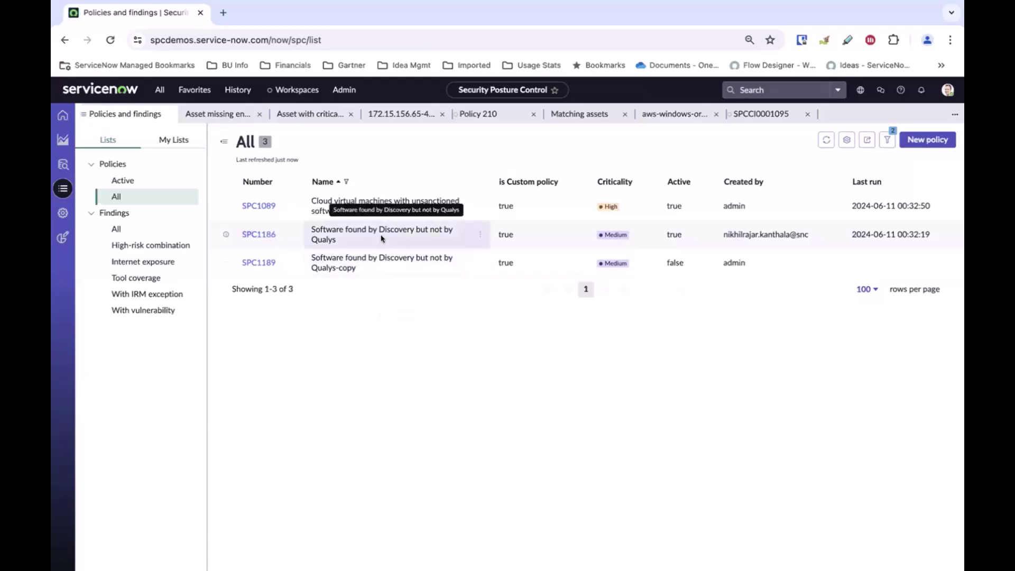
left_click(263, 233)
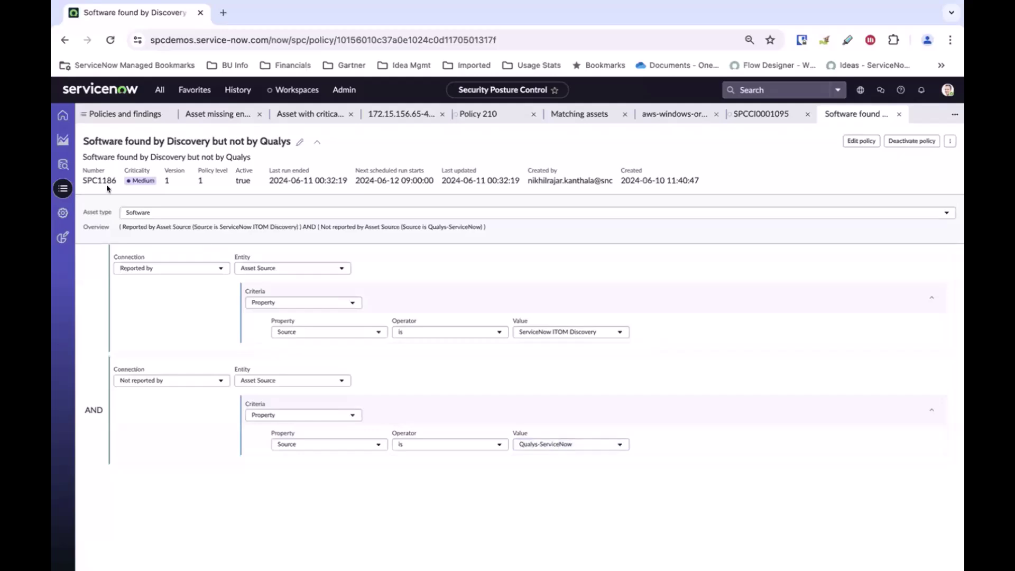
Drill into the custom insight Software found by Discovery but not Qualys and filter its assets to products containing "openssl".
left_click(61, 140)
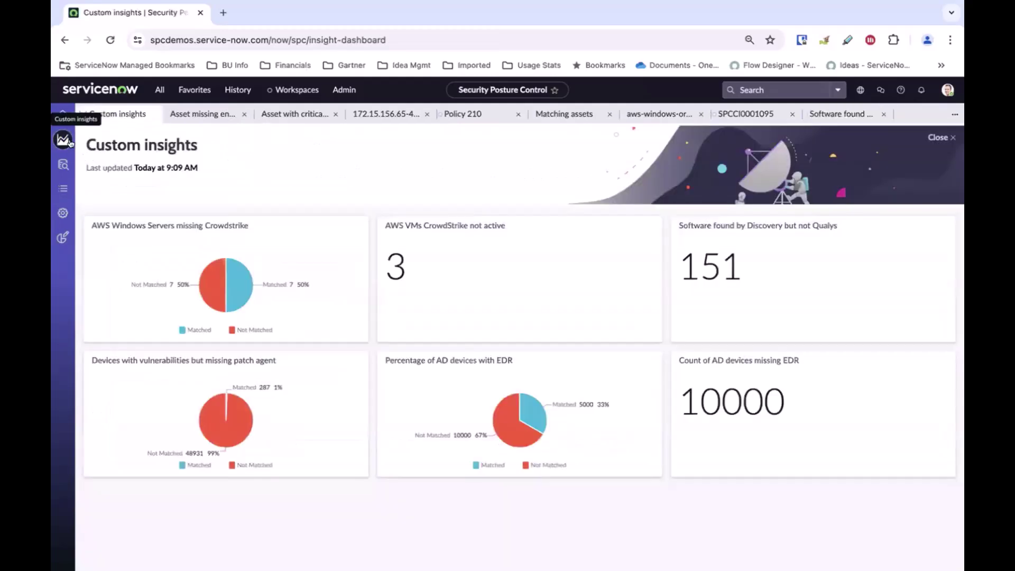
left_click(719, 267)
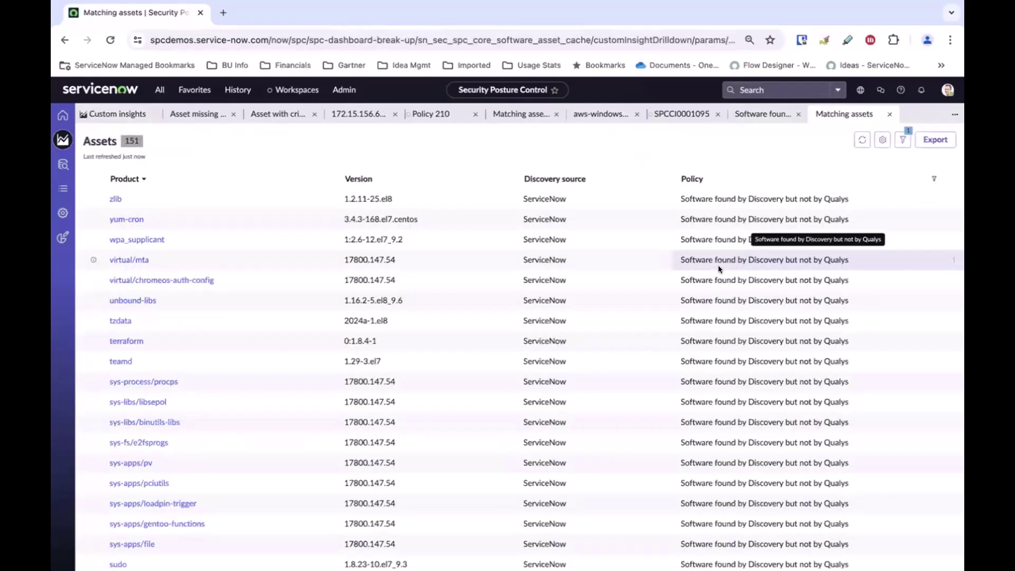
left_click(327, 179)
left_click(249, 280)
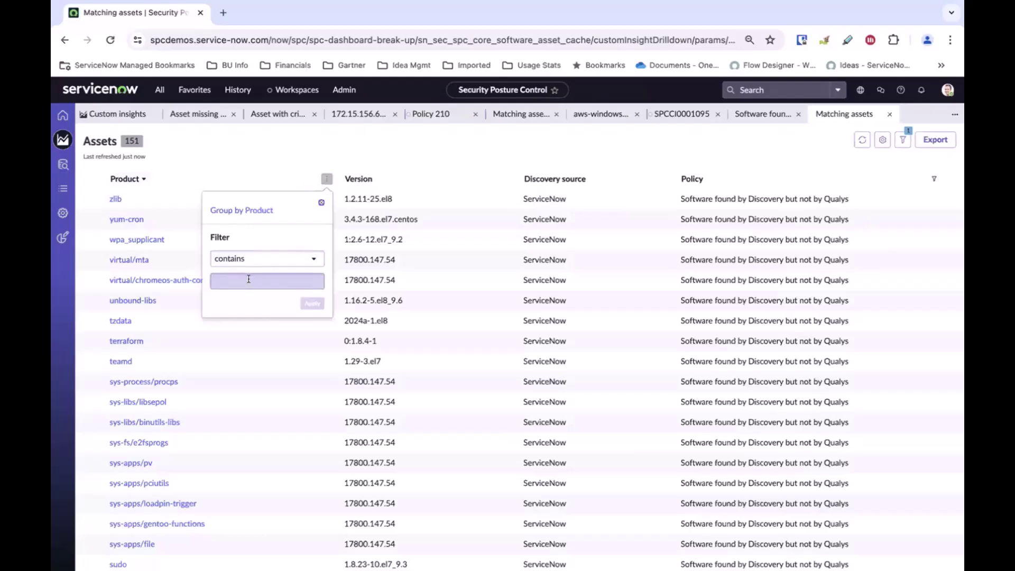
type("open")
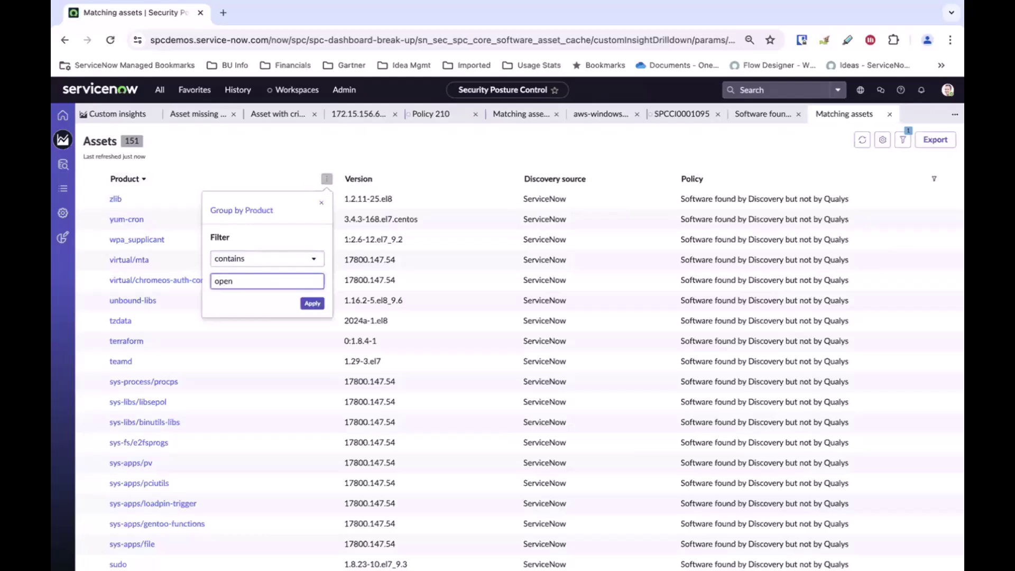
type("ssl")
key("Return")
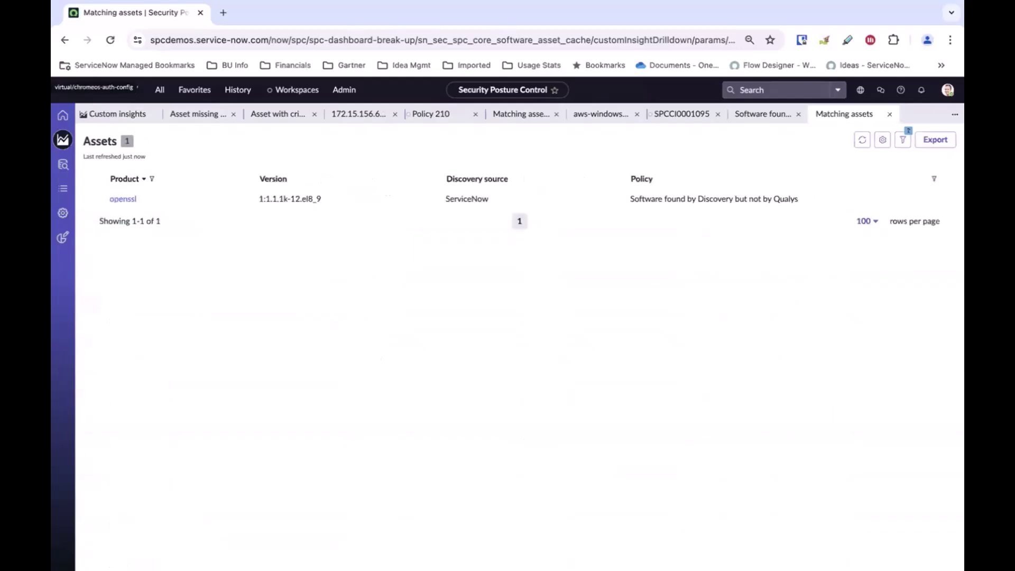
Open the openssl asset's software package record and view where the package is installed.
left_click(122, 199)
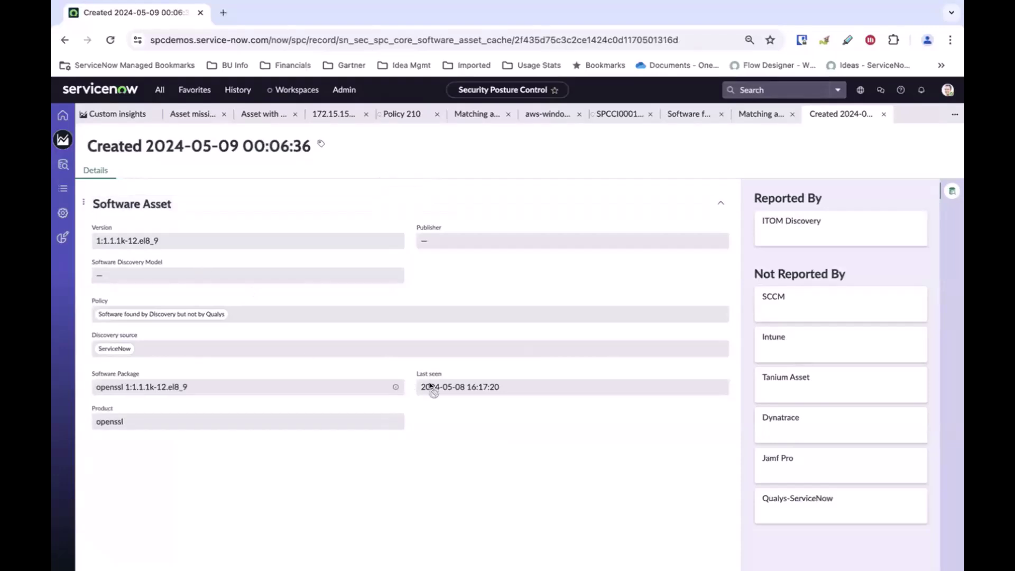
left_click(395, 387)
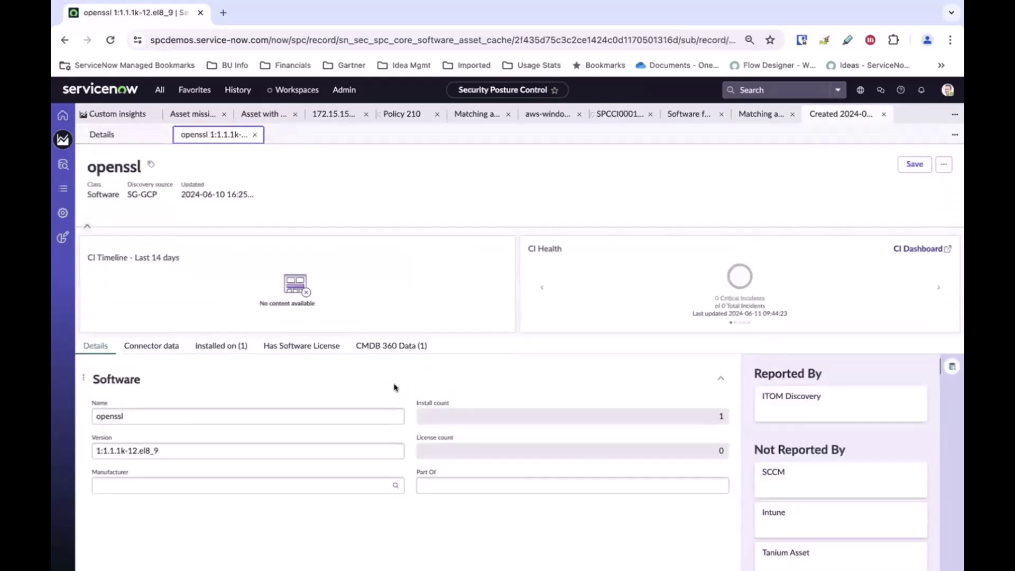
left_click(233, 346)
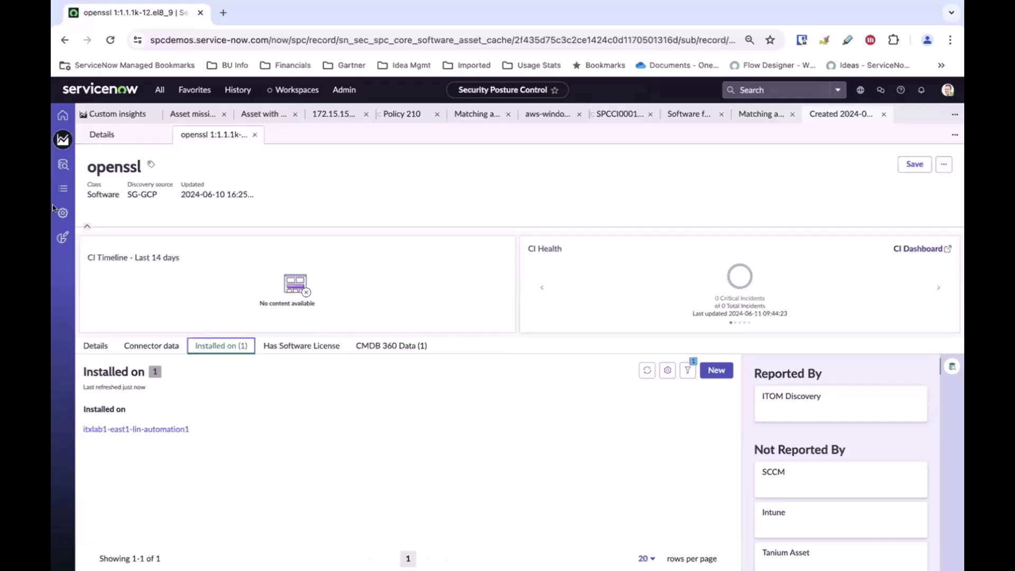
Find the Vulnerability Calculators under Vulnerability Response administration and open the calculator Assets with security control gaps.
left_click(160, 91)
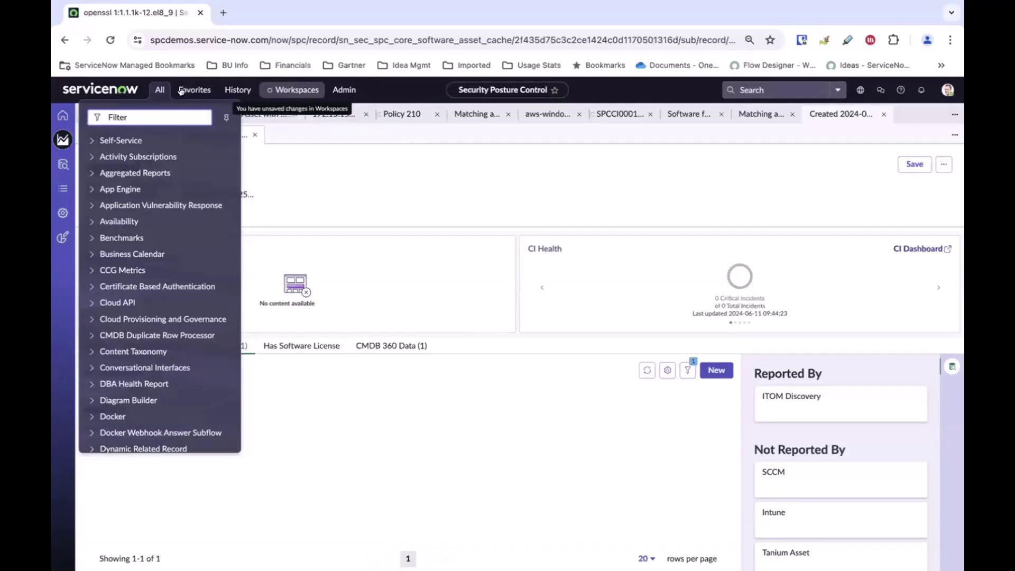
type("Vulnerability")
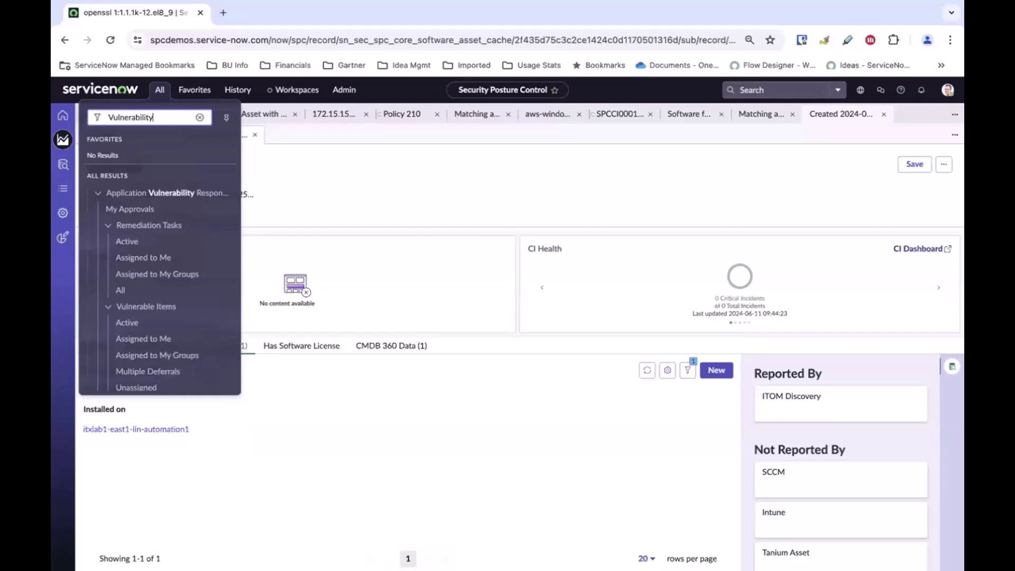
type("Response")
left_click(98, 194)
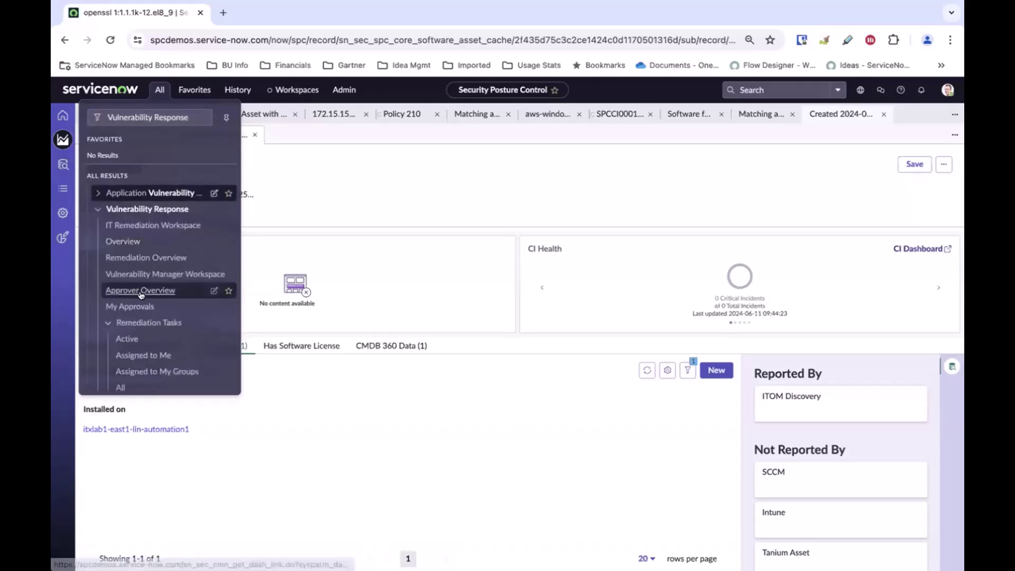
scroll(139, 292, "down", 3)
scroll(141, 295, "down", 10)
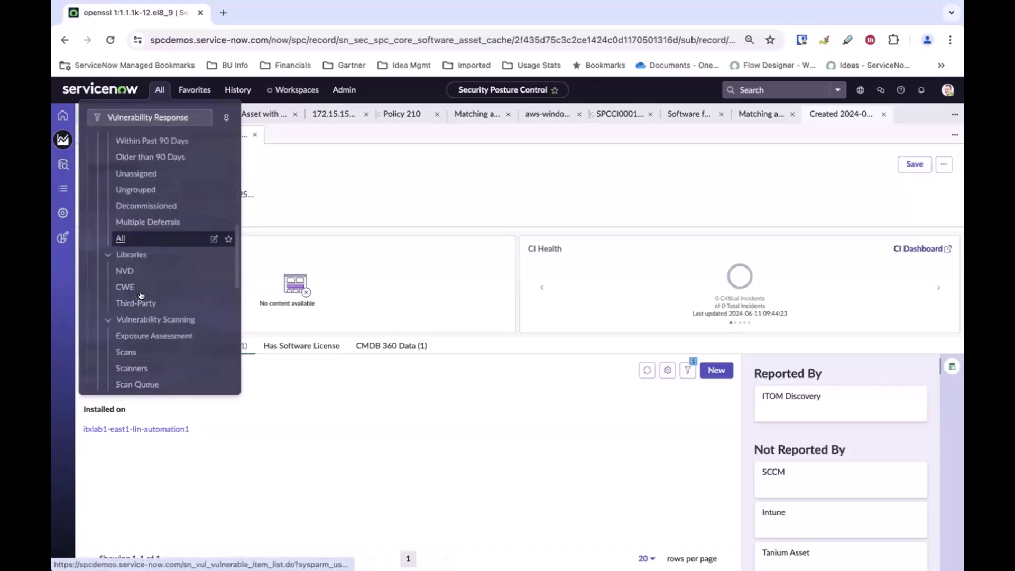
scroll(141, 295, "down", 3)
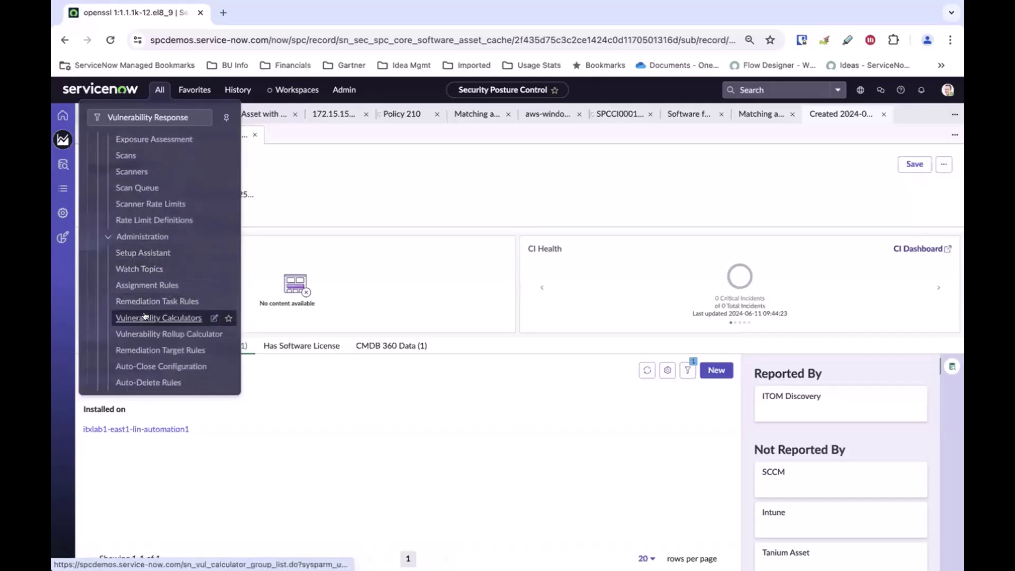
left_click(145, 317)
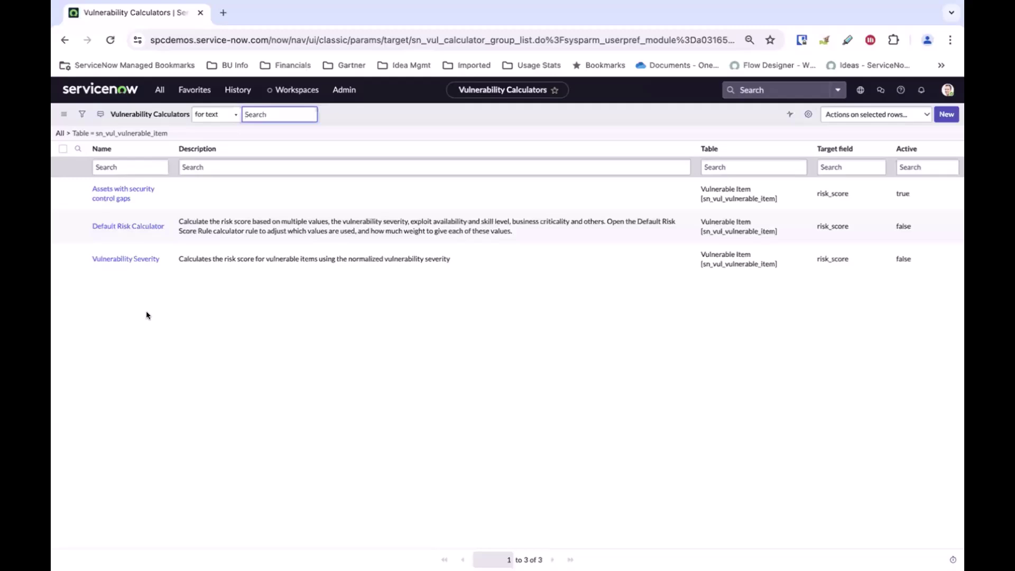
left_click(120, 190)
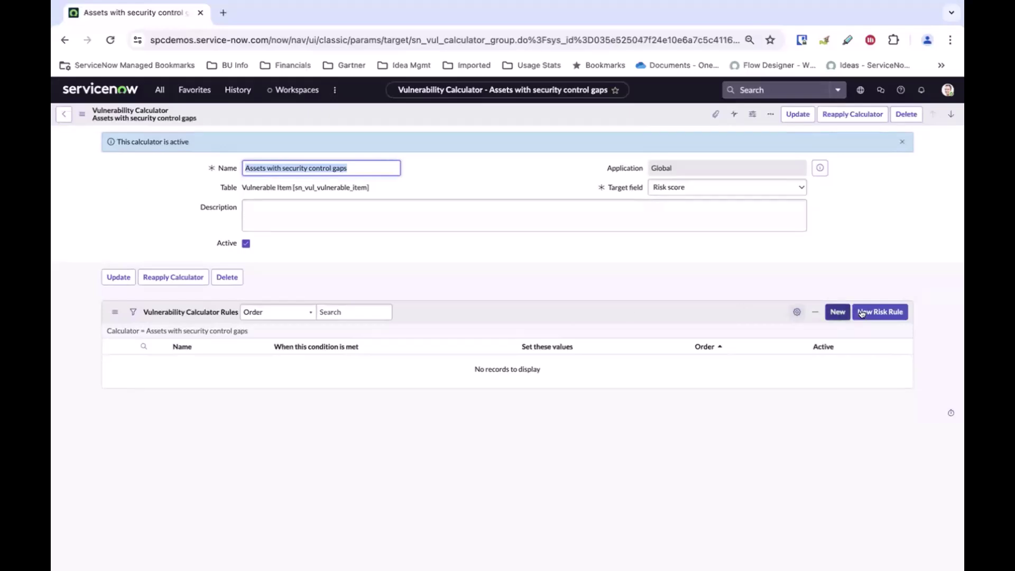
Start a new vulnerability calculator rule and base its condition on the discovered item's Violated SPC Policy field.
left_click(839, 312)
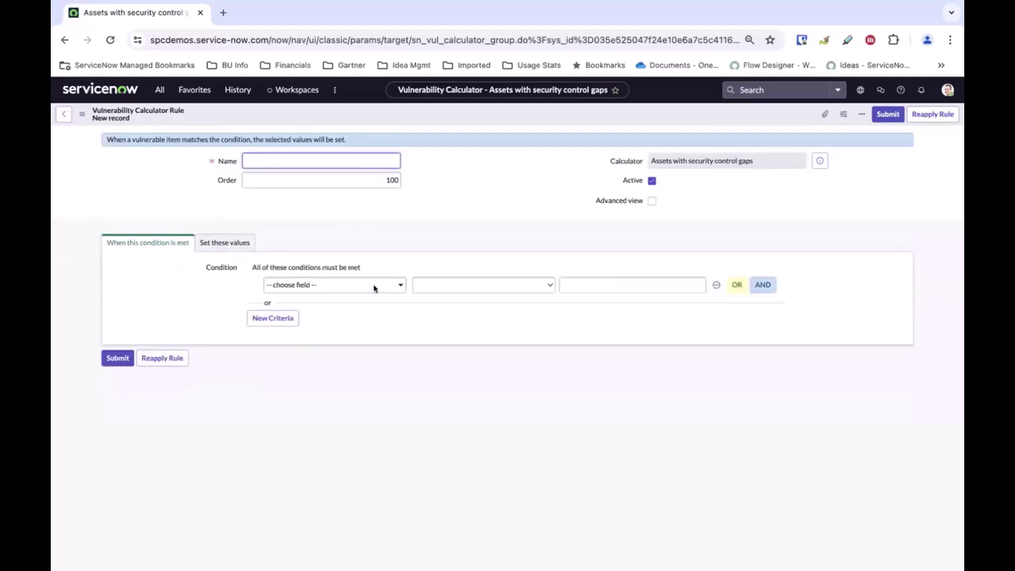
left_click(374, 286)
scroll(321, 421, "down", 3)
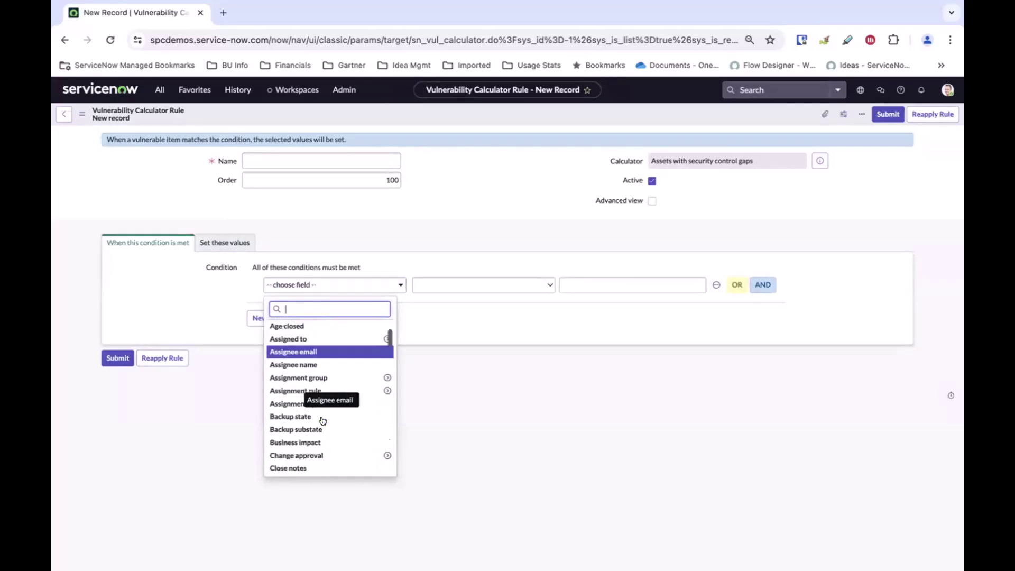
scroll(323, 420, "down", 10)
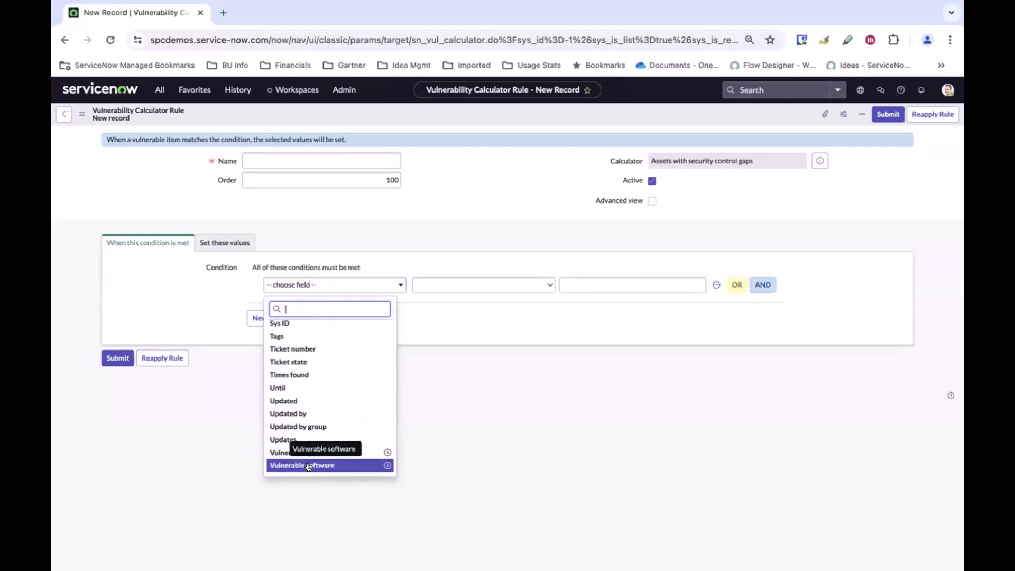
scroll(309, 466, "up", 15)
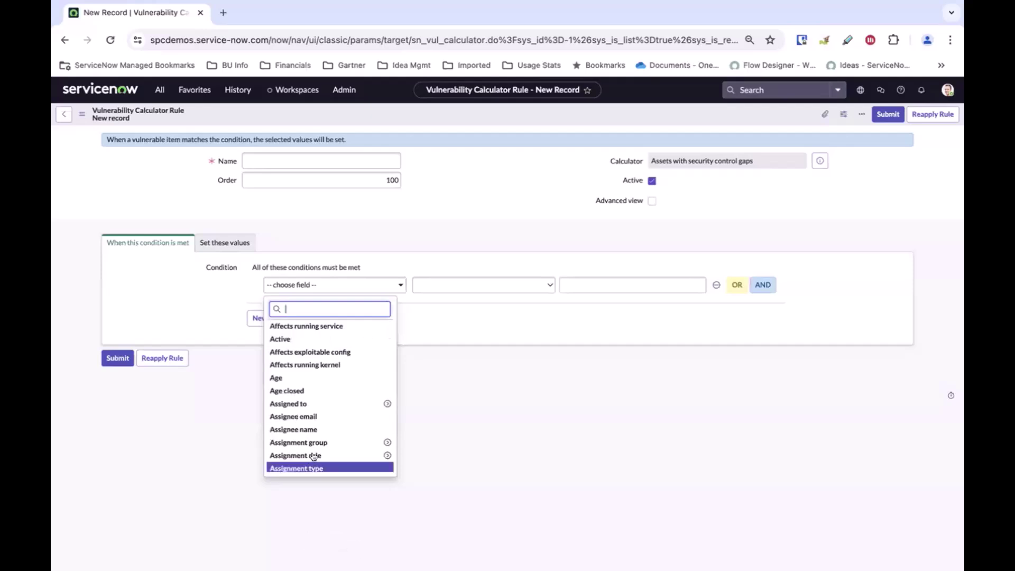
scroll(322, 375, "down", 3)
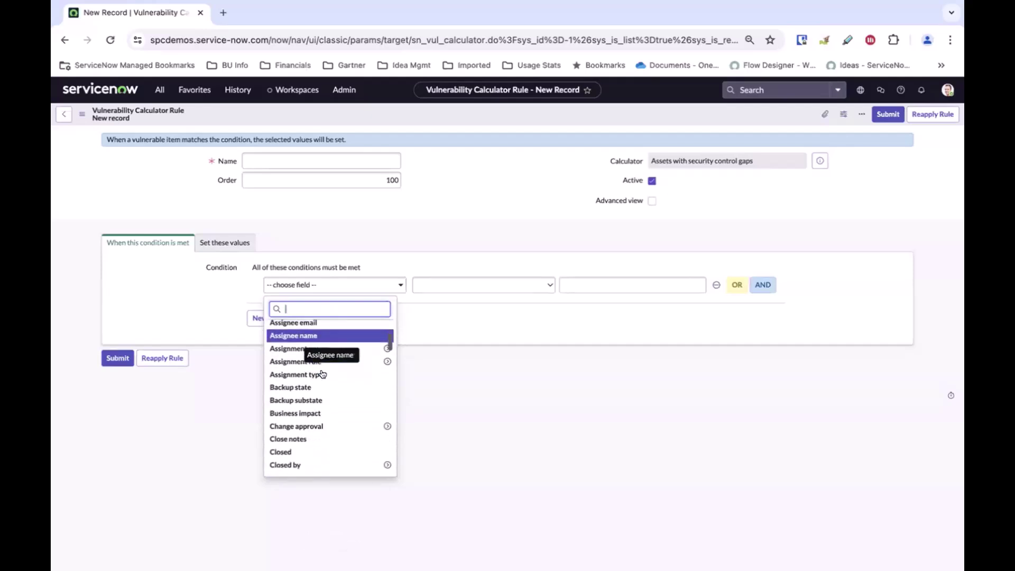
scroll(322, 374, "down", 3)
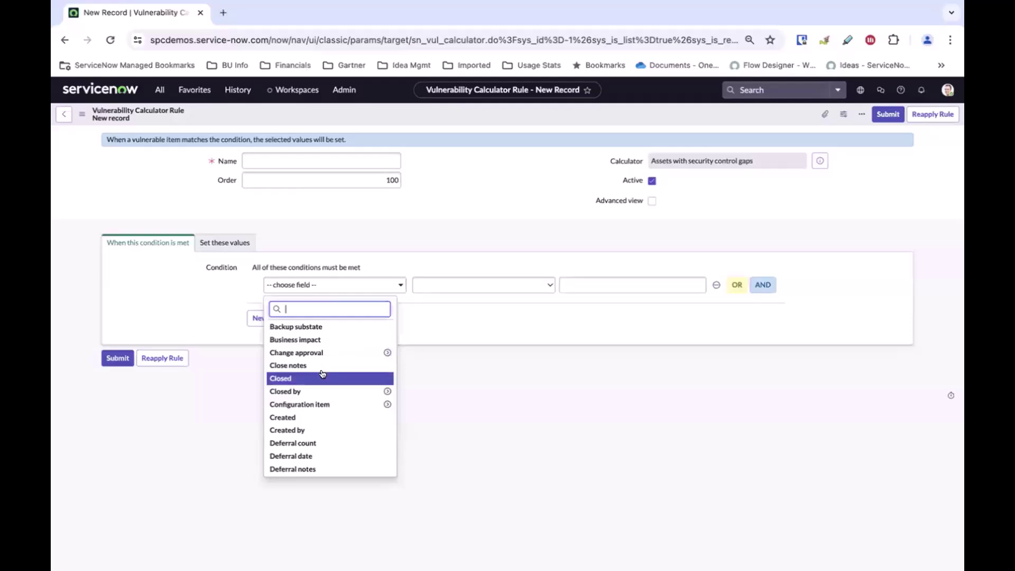
scroll(323, 375, "down", 5)
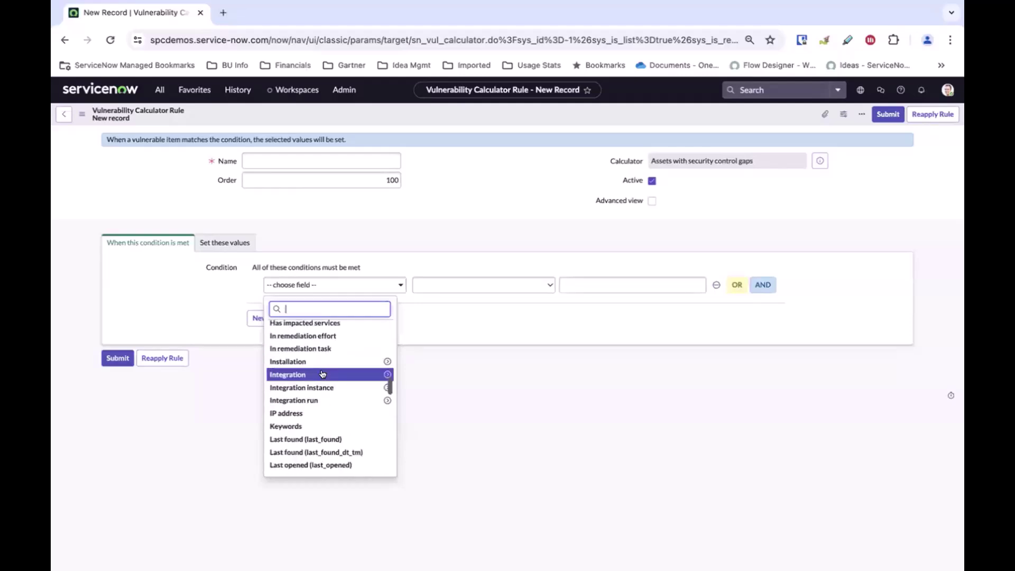
scroll(322, 374, "down", 2)
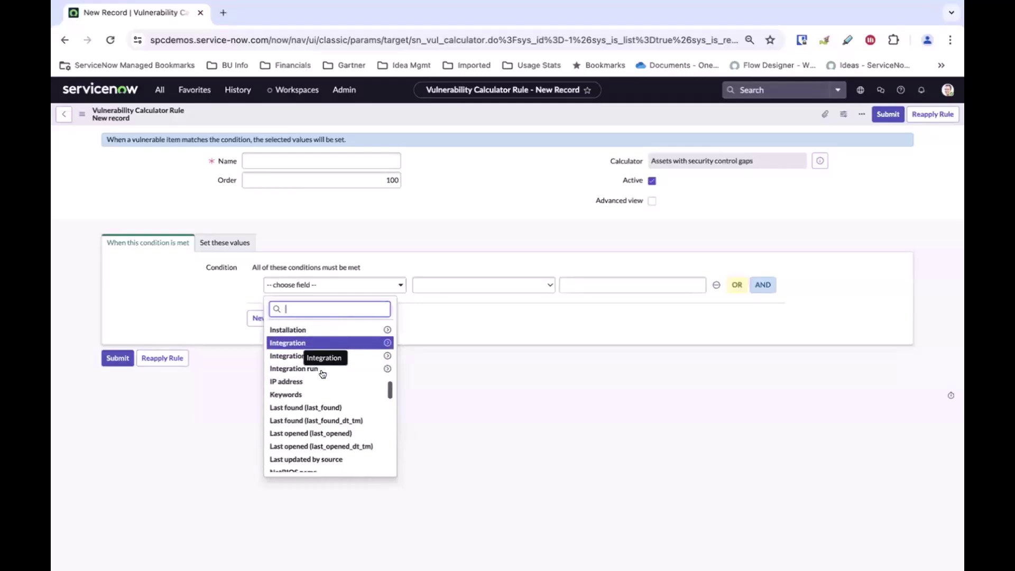
scroll(322, 374, "down", 12)
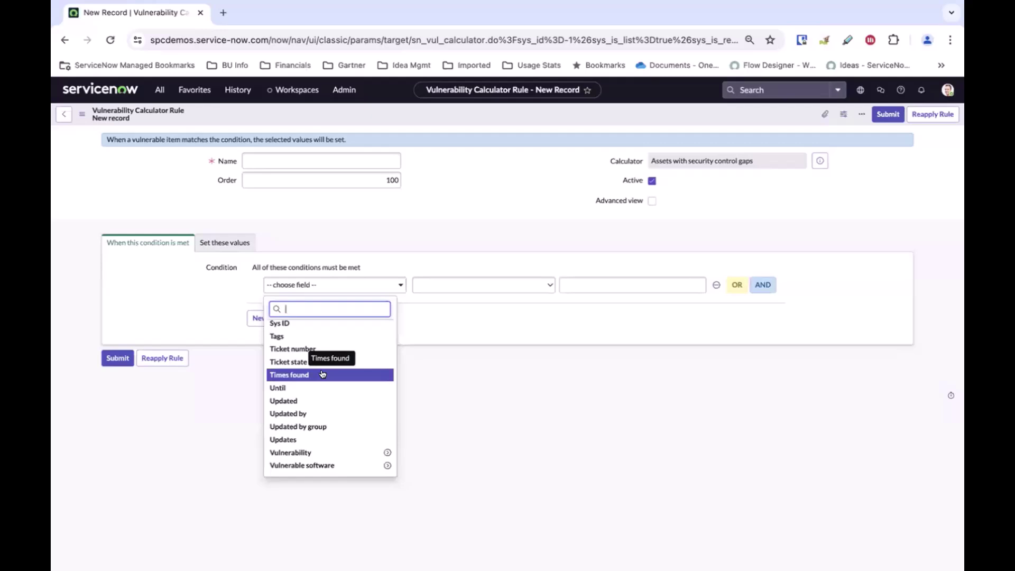
scroll(317, 378, "up", 5)
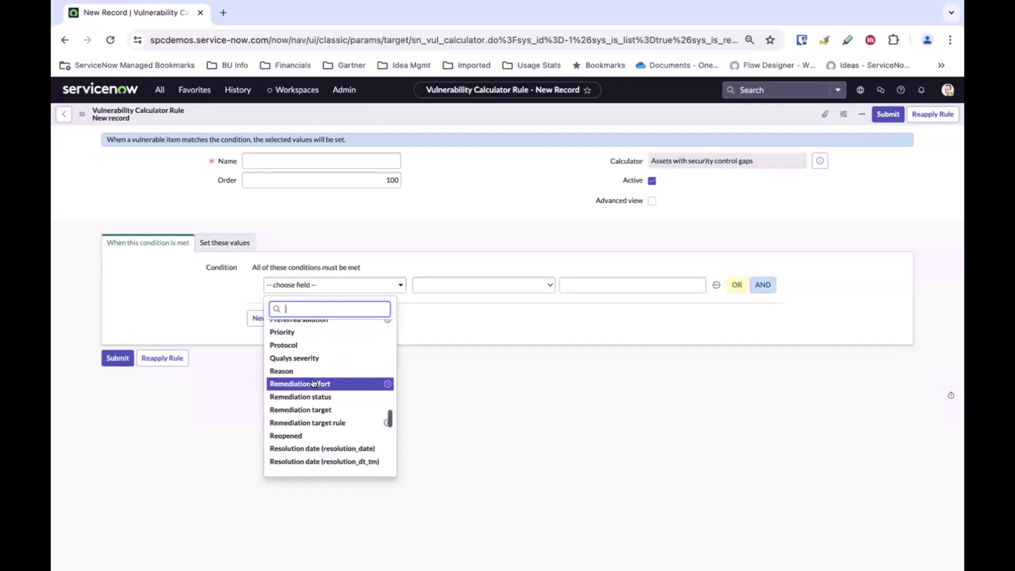
scroll(313, 383, "down", 2)
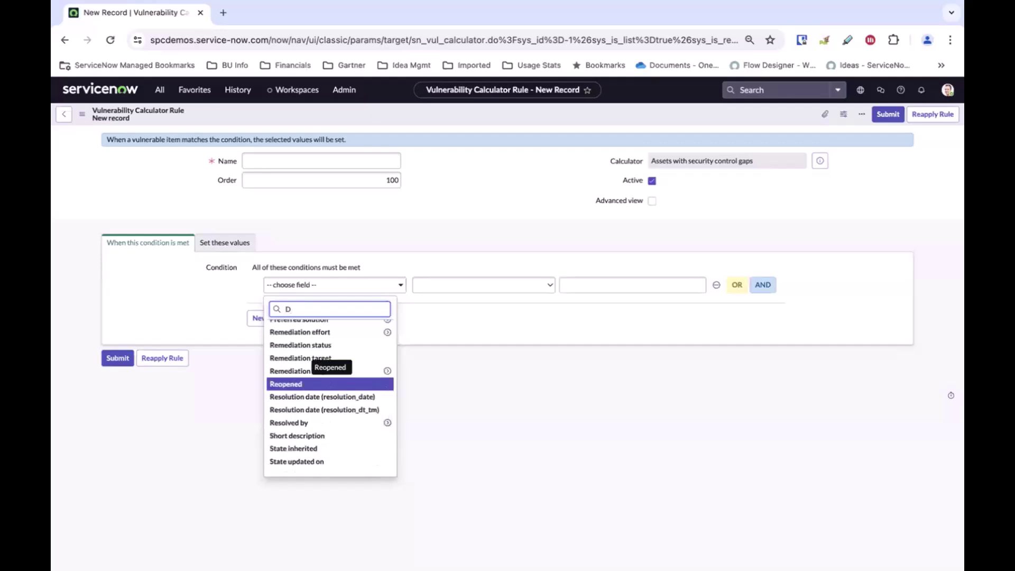
type("isc")
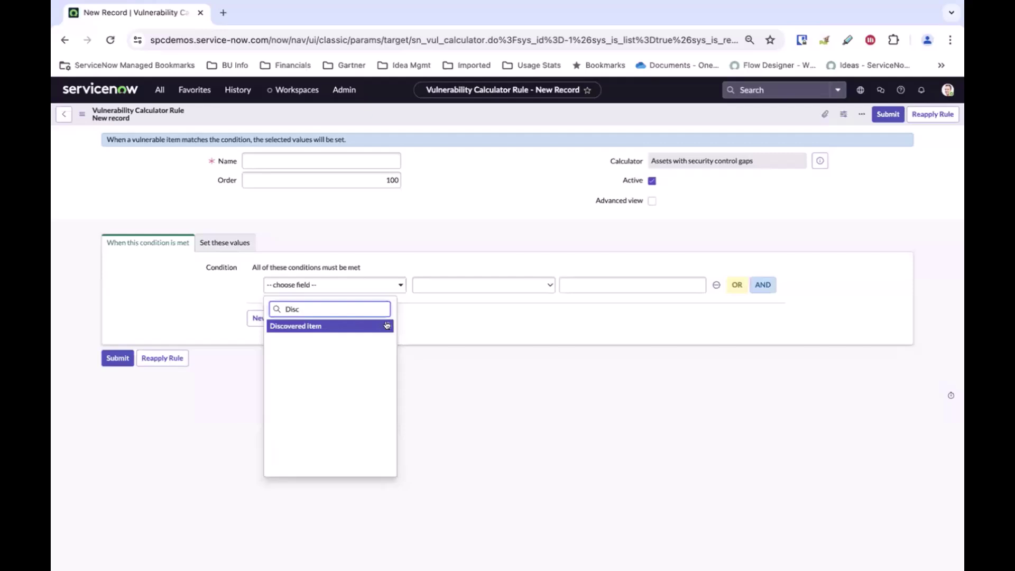
left_click(387, 326)
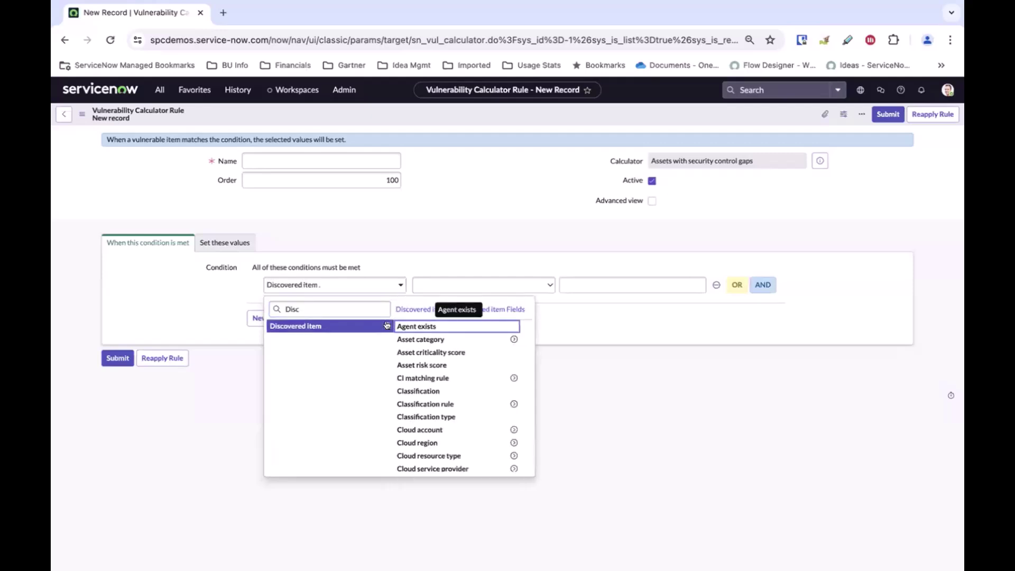
scroll(497, 420, "down", 10)
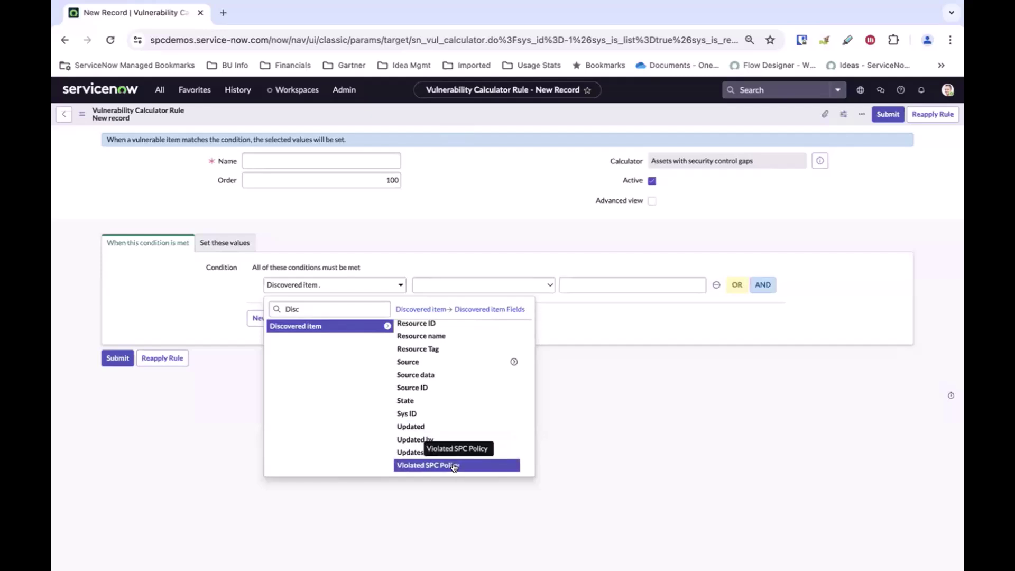
left_click(453, 466)
Set the condition to match when the Violated SPC Policy contains Asset missing endpoint protection.
left_click(678, 288)
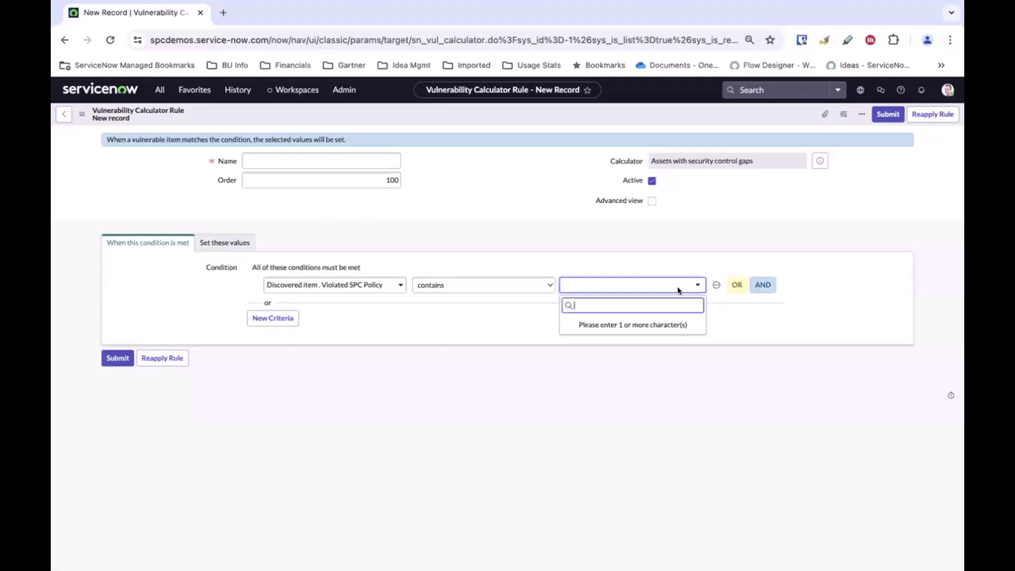
type("Ass")
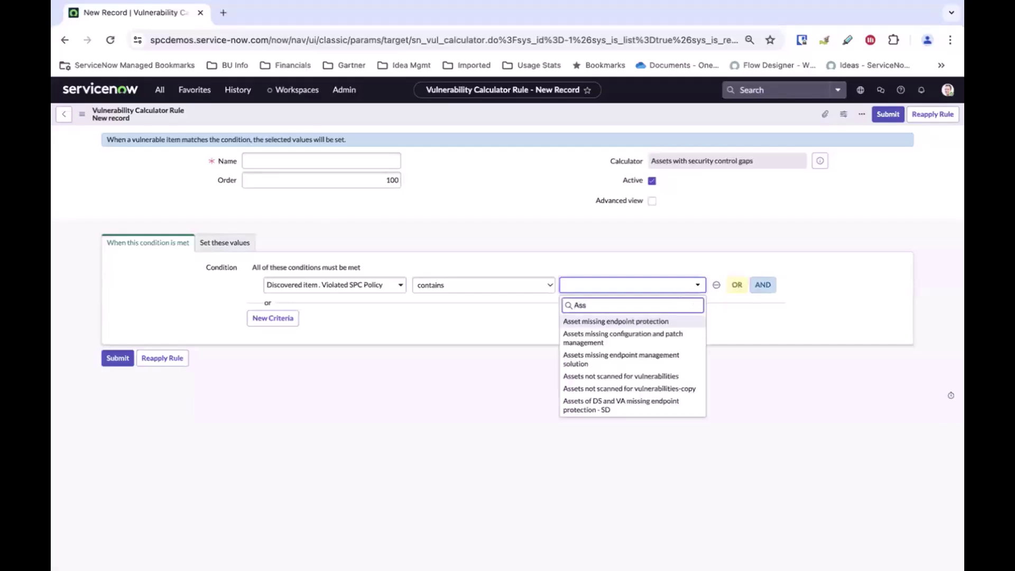
left_click(653, 321)
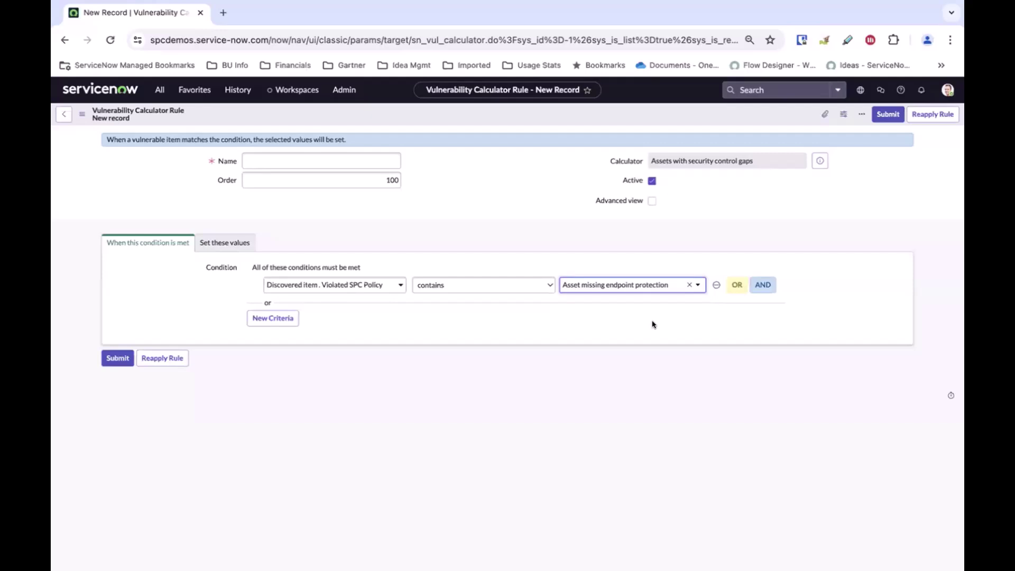
Set the risk score that the rule assigns to 99.
left_click(224, 242)
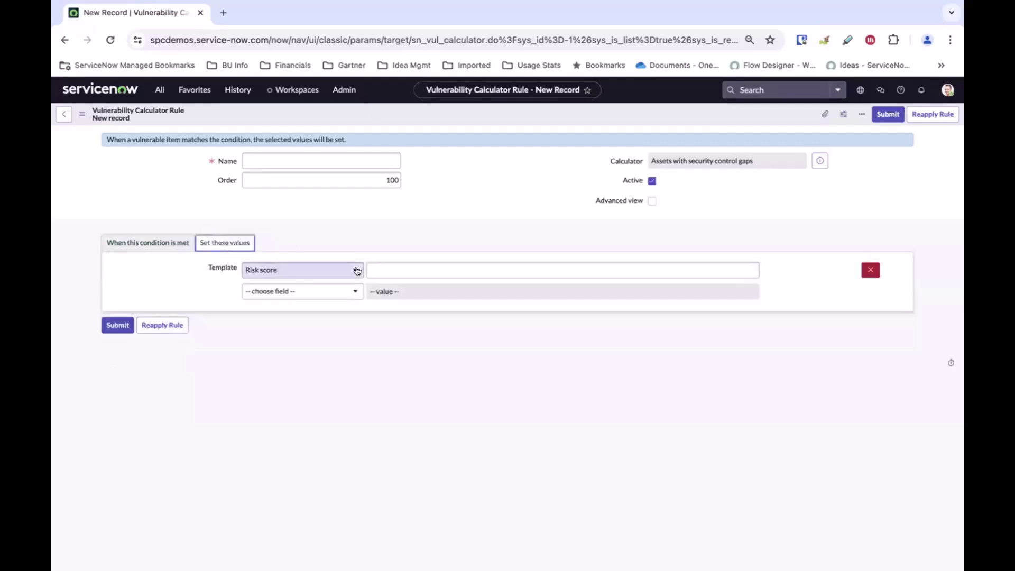
left_click(372, 270)
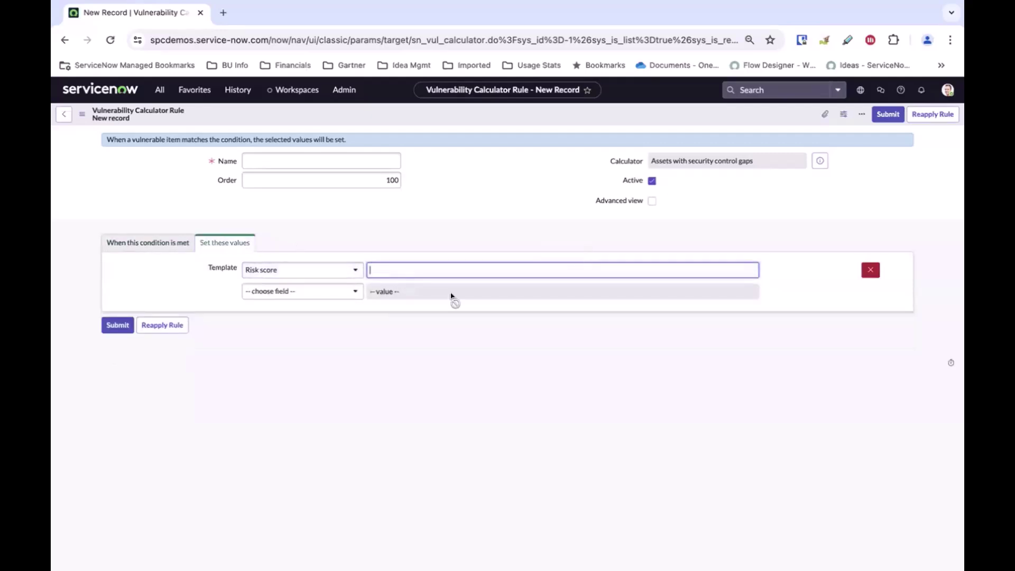
type("99")
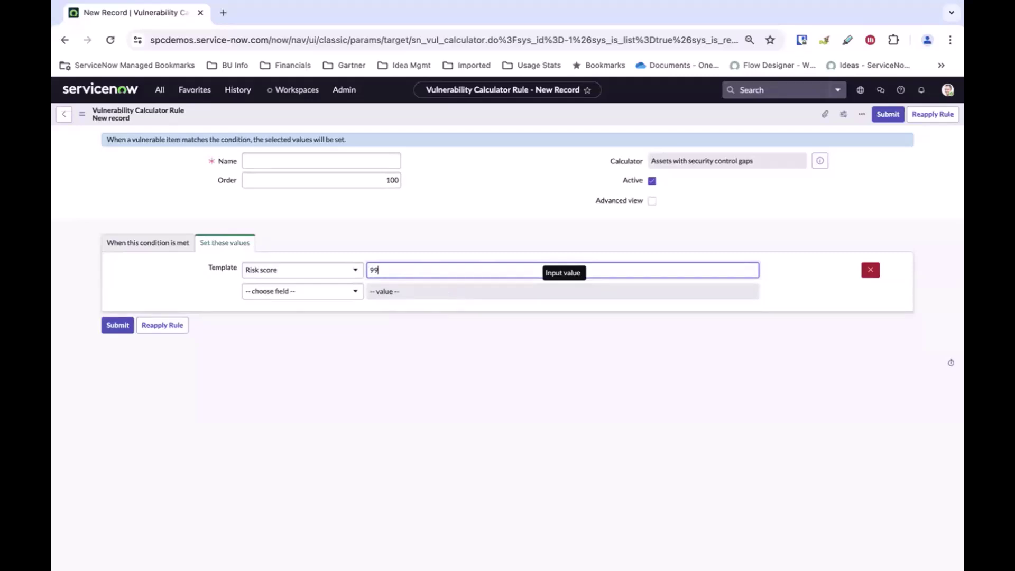
Search the policies available for the rule's condition for "Asset" and review the alternatives.
left_click(161, 241)
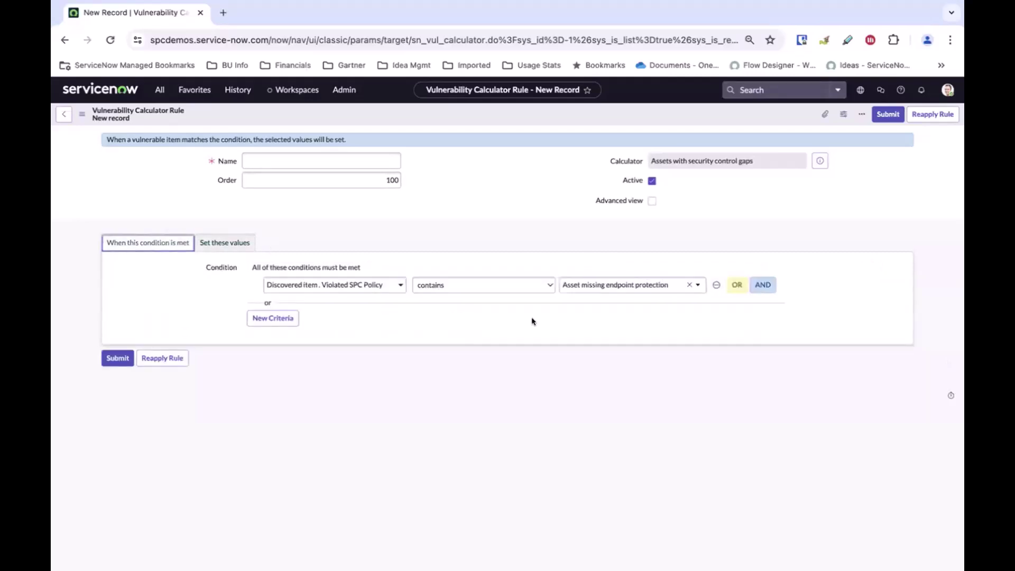
left_click(624, 286)
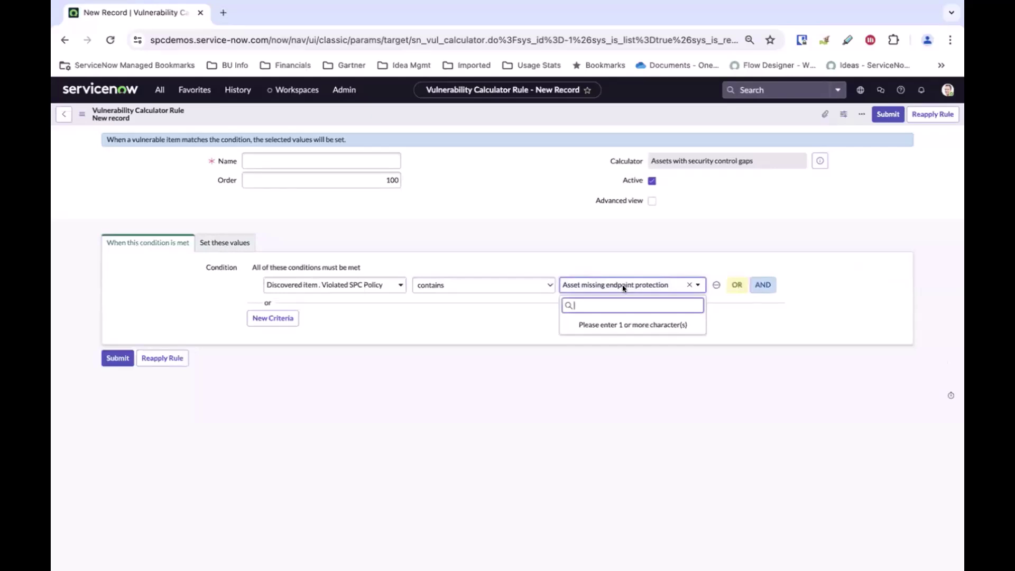
type("Asset")
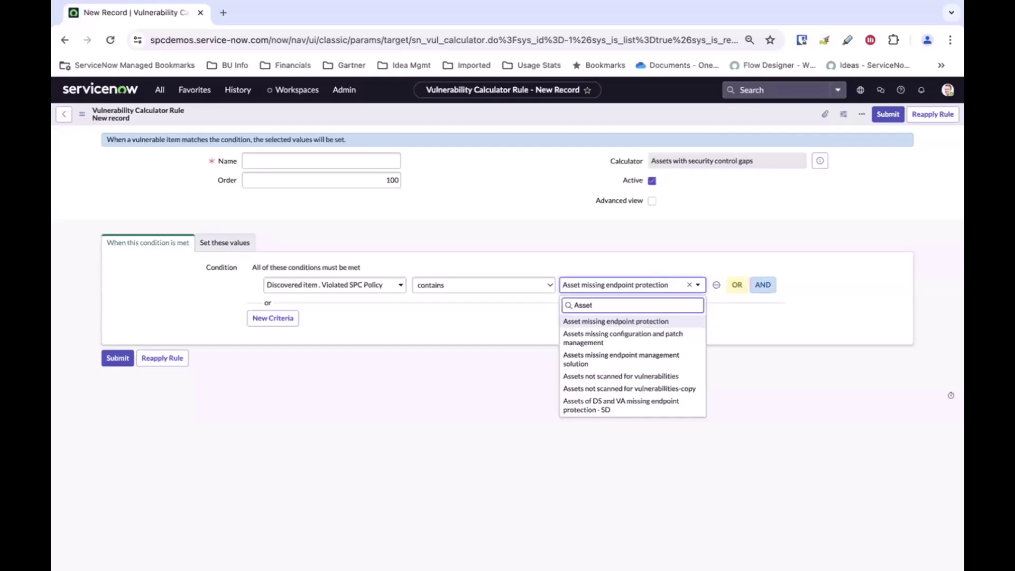
left_click(222, 244)
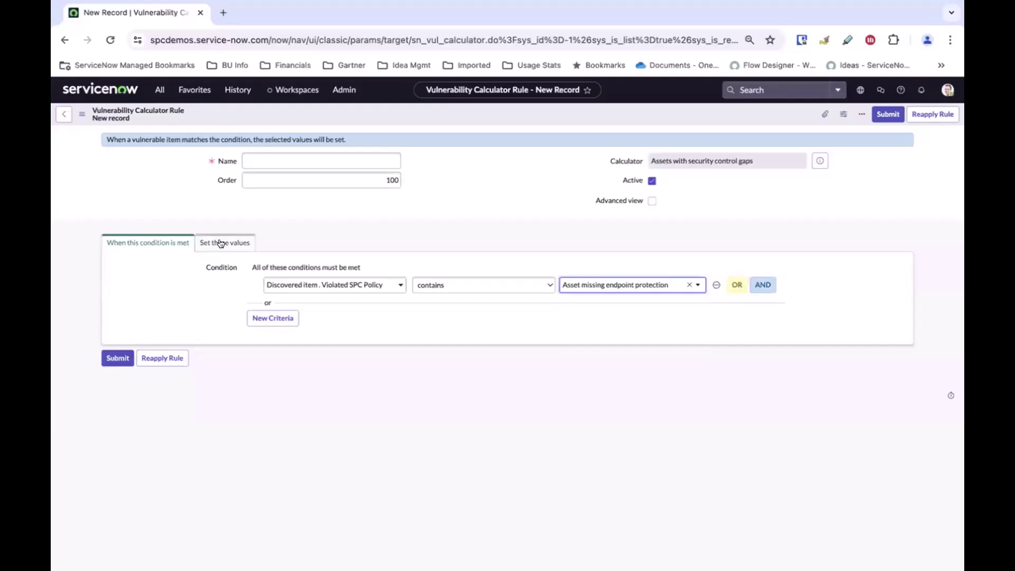
Replace the risk score that the rule assigns with 50.
left_click(221, 243)
left_click(386, 270)
type("9")
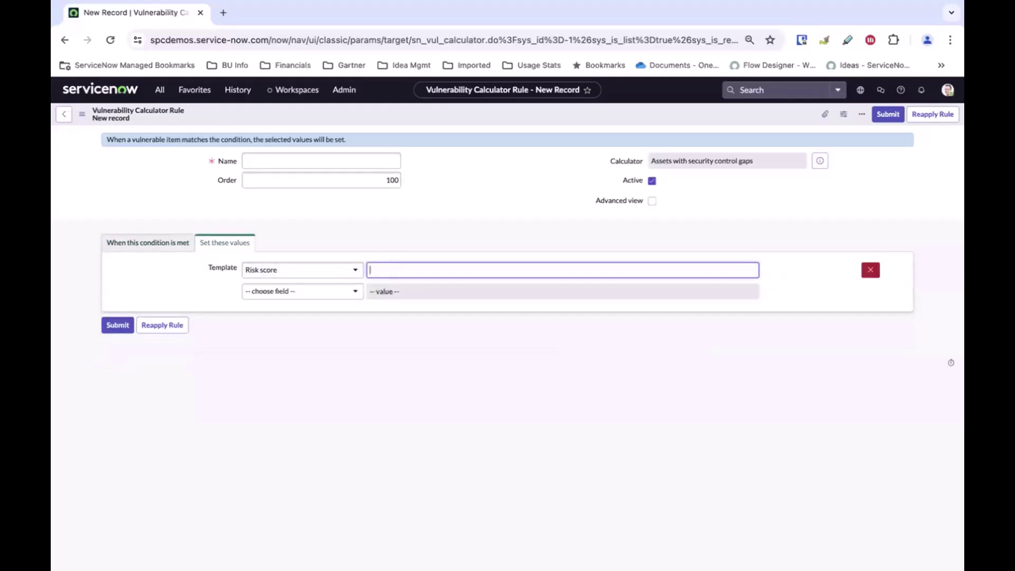
type("50")
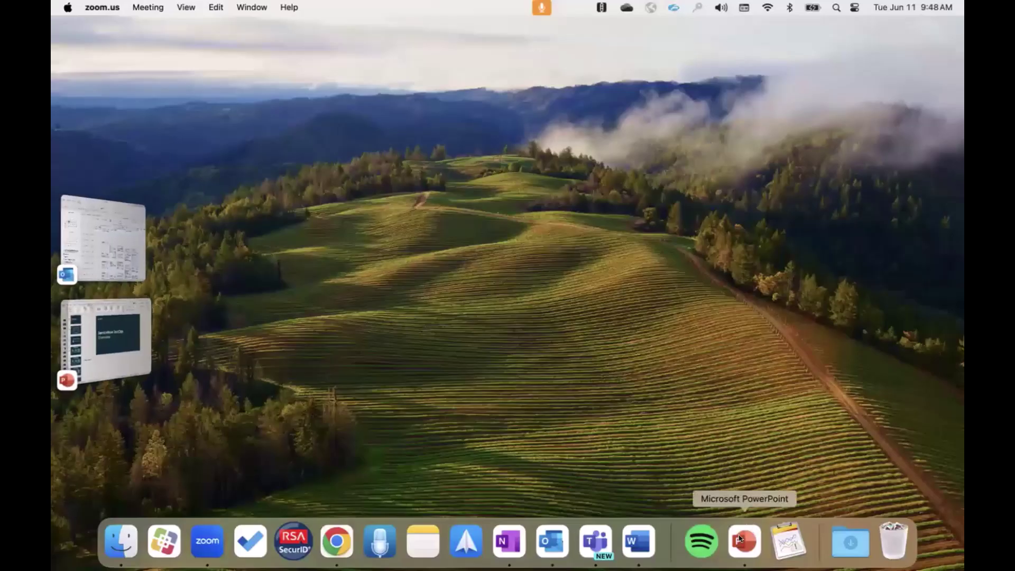
Switch to PowerPoint and show the poll slide on managing remediation of security tool coverage issues.
left_click(741, 539)
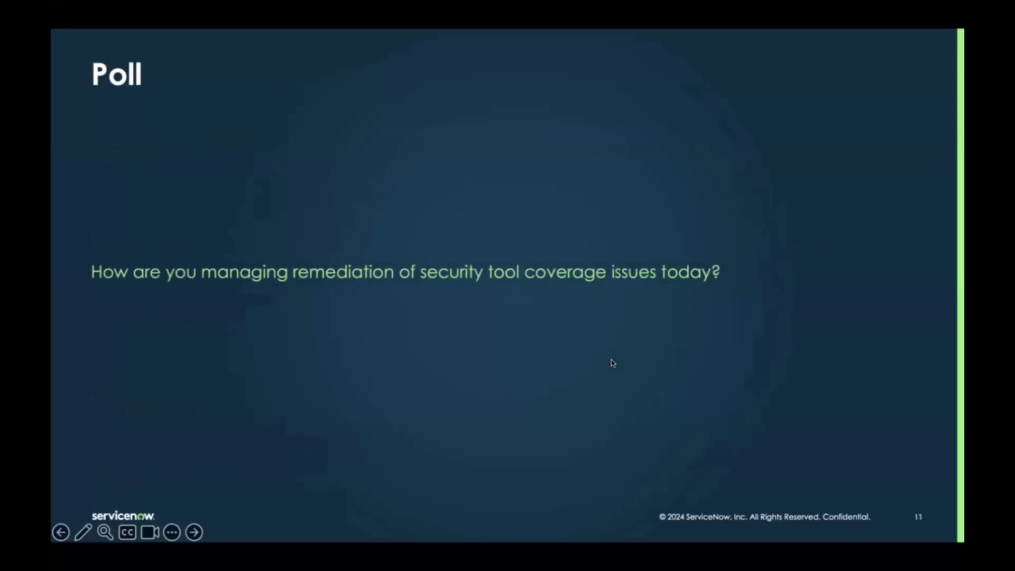